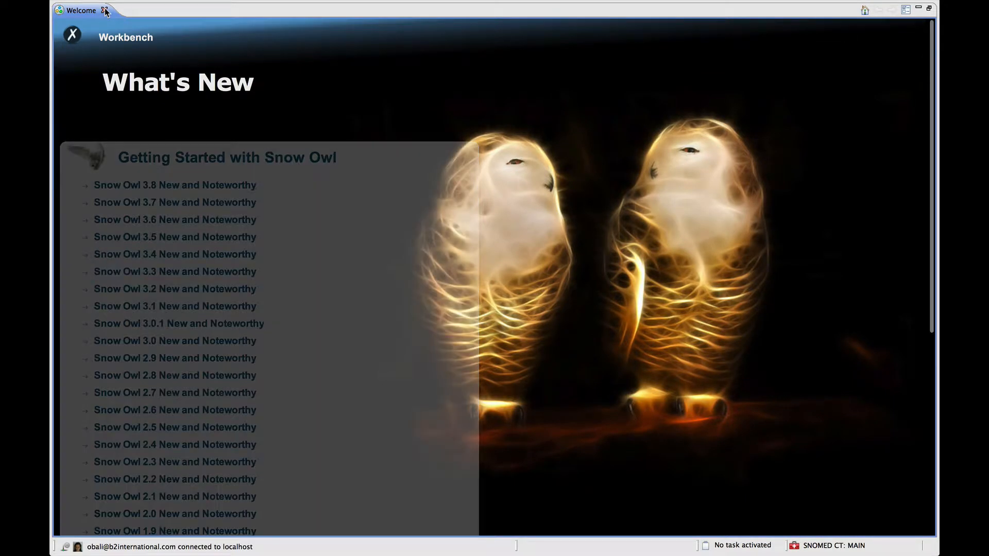
Close the welcome page and look through the children of Clinical finding in the SNOMED CT hierarchy
left_click(104, 11)
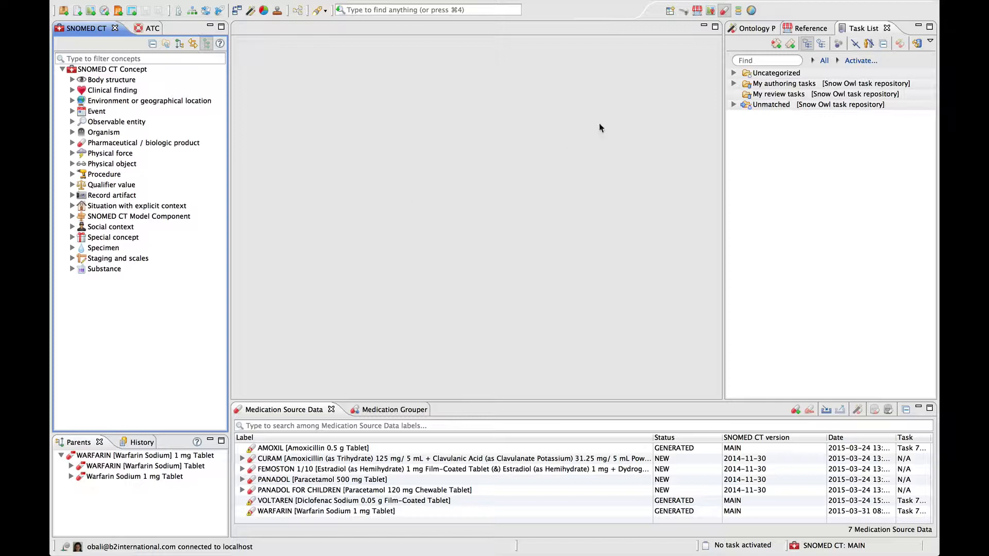
left_click(723, 12)
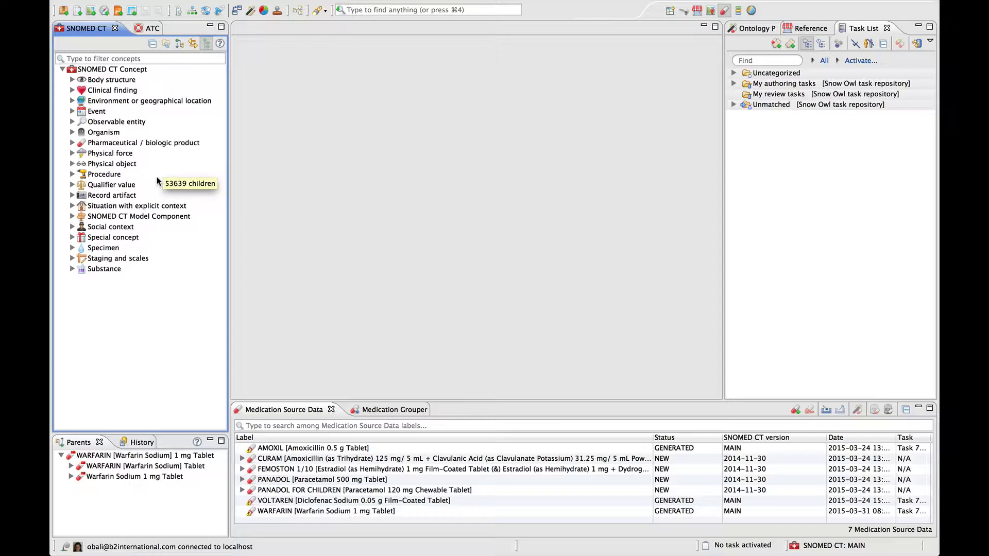
left_click(72, 91)
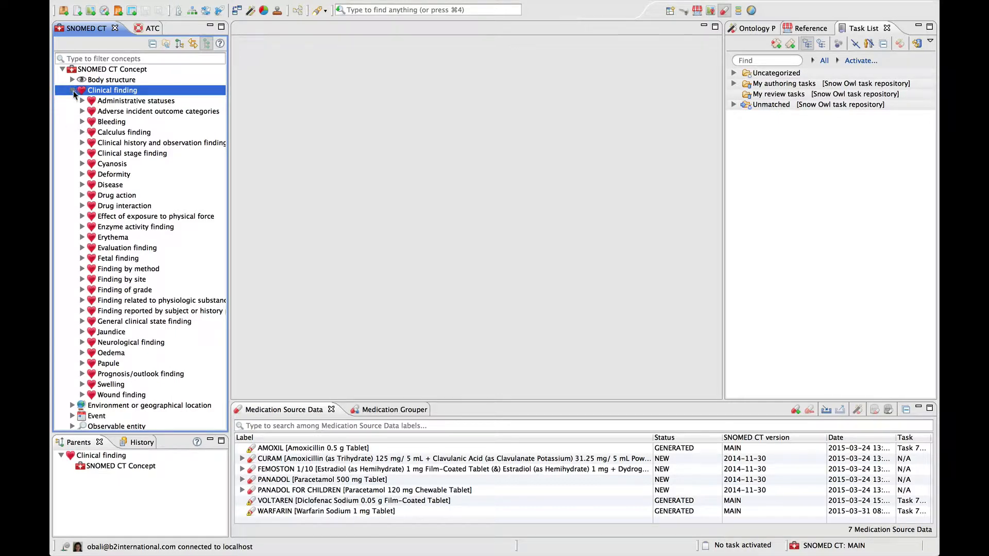
left_click(73, 91)
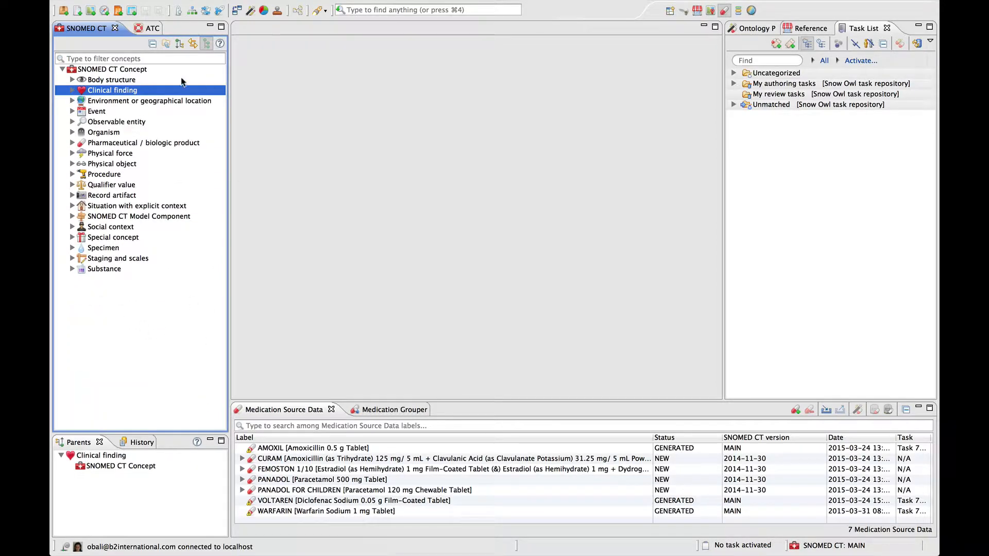
Look through the ATC classes under A ALIMENTARY TRACT AND METABOLISM and return to the SNOMED CT hierarchy
left_click(146, 28)
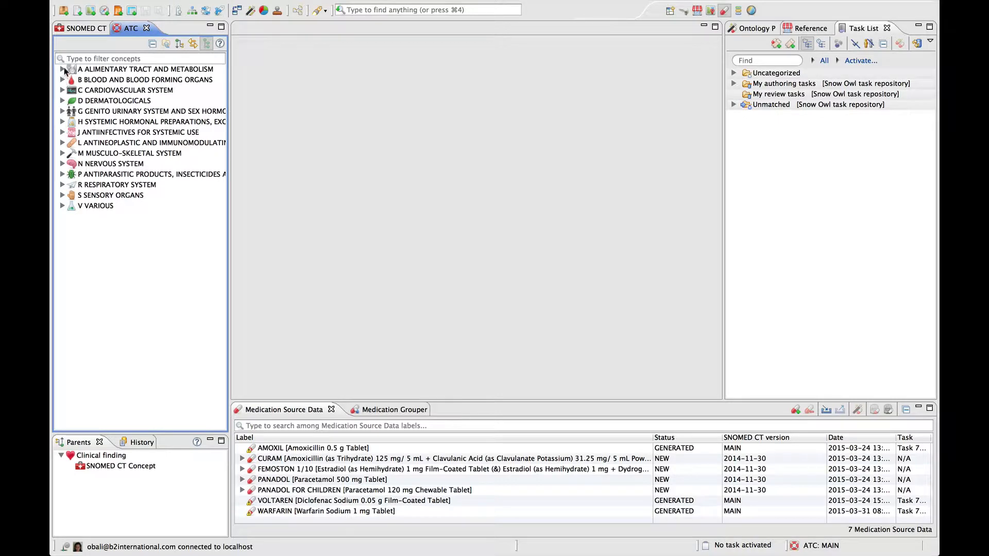
left_click(62, 70)
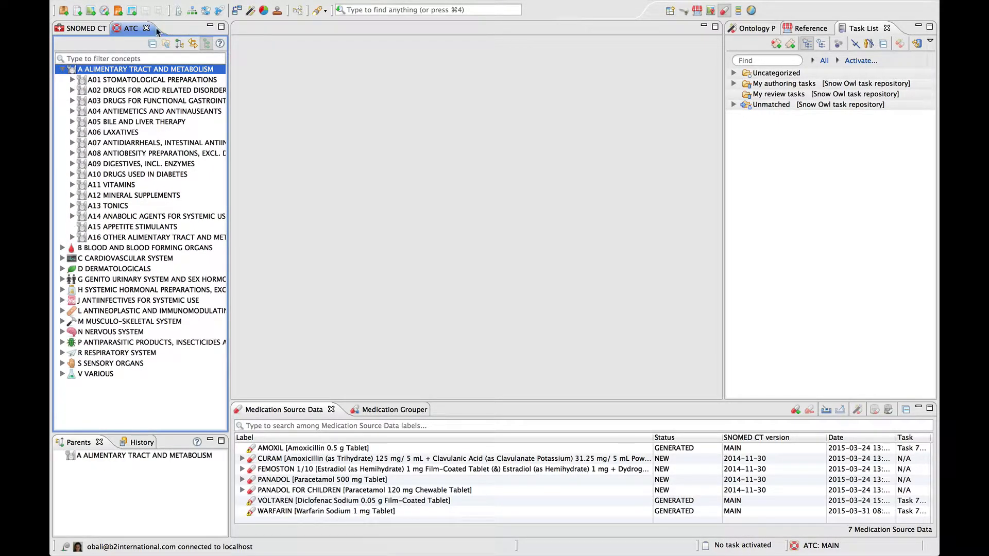
left_click(63, 70)
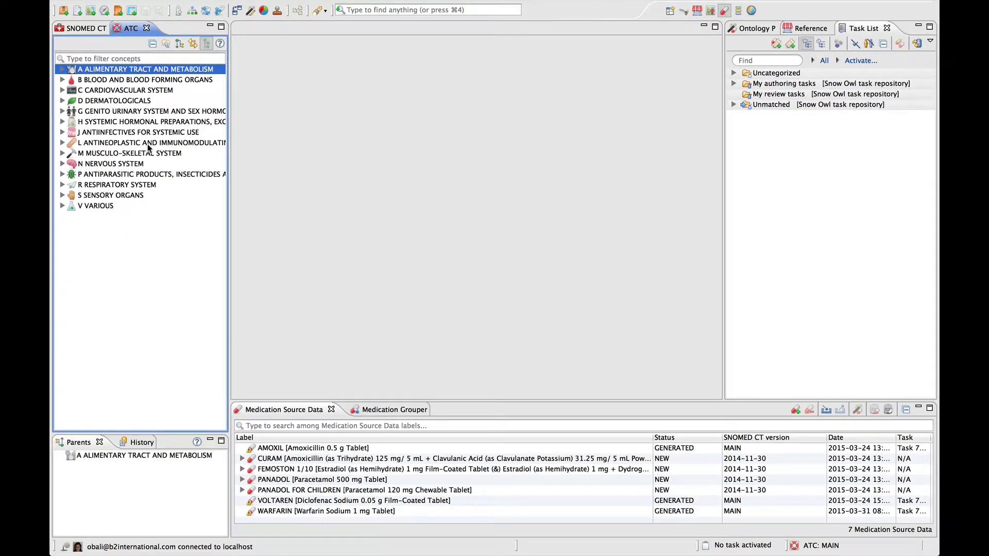
left_click(81, 29)
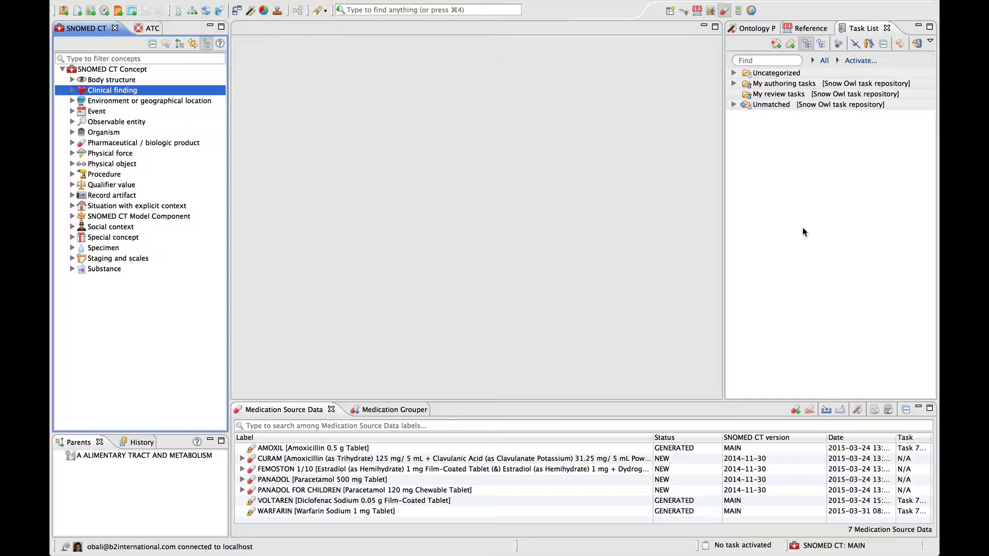
Find the Dose form reference set among the Sdd simple type reference sets and open it
left_click(798, 31)
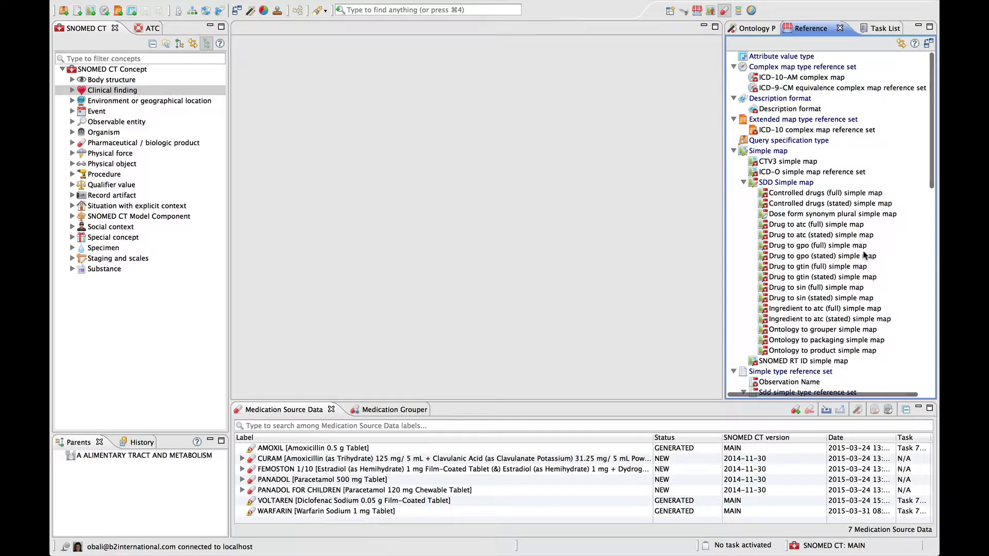
scroll(864, 254, "down", 5)
scroll(865, 254, "down", 5)
scroll(865, 253, "up", 5)
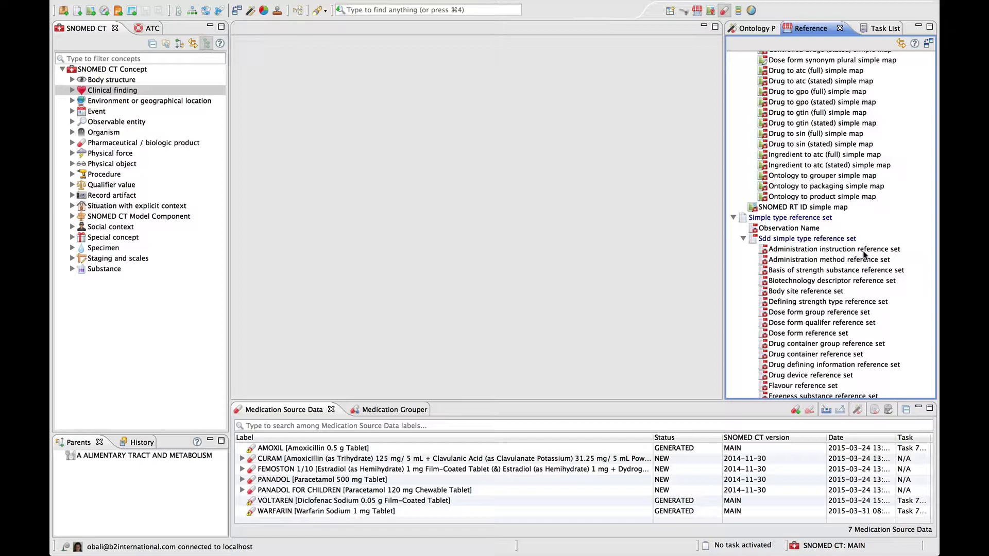
scroll(864, 253, "down", 3)
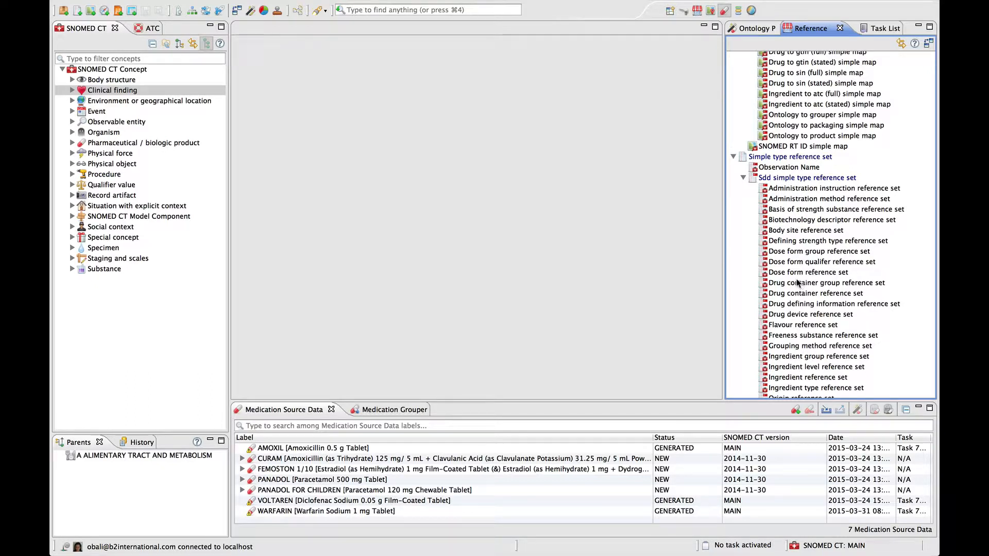
mouse_move(792, 276)
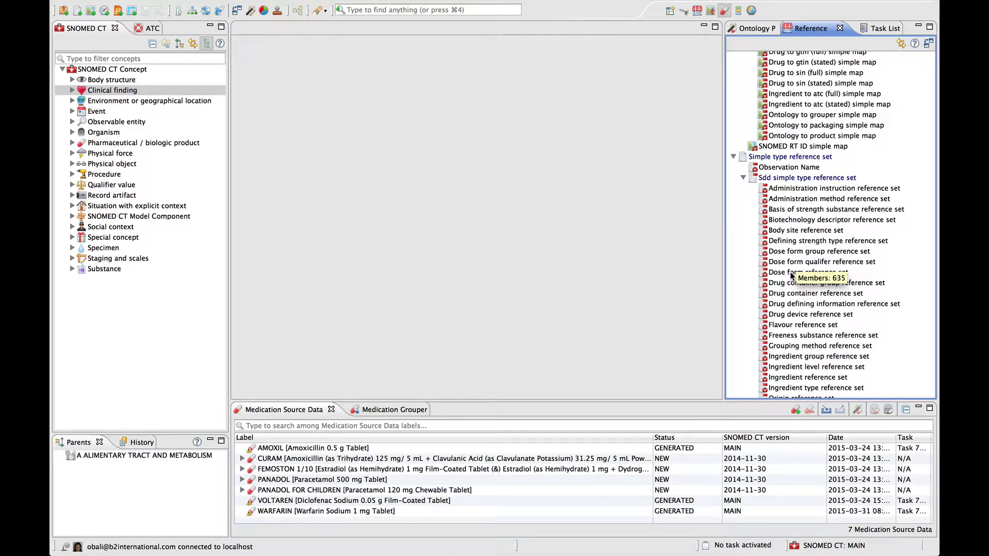
left_click(792, 273)
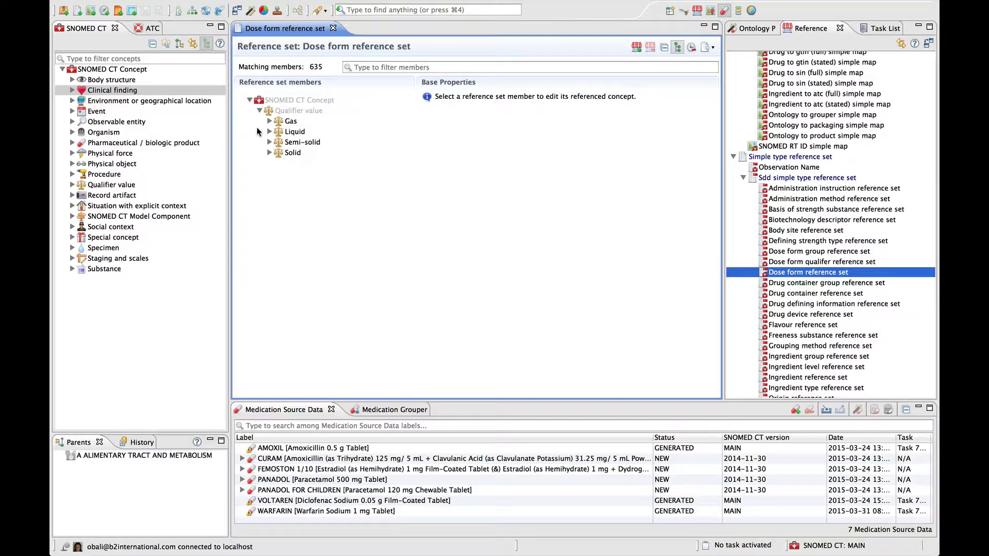
Examine the members under Gas and Vapour in the Dose form reference set and close the set
left_click(269, 121)
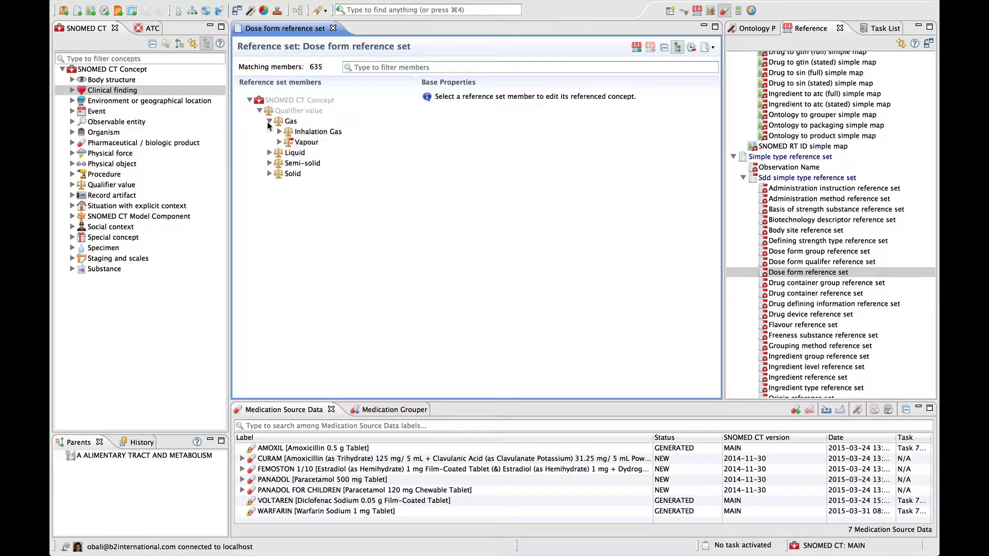
left_click(279, 143)
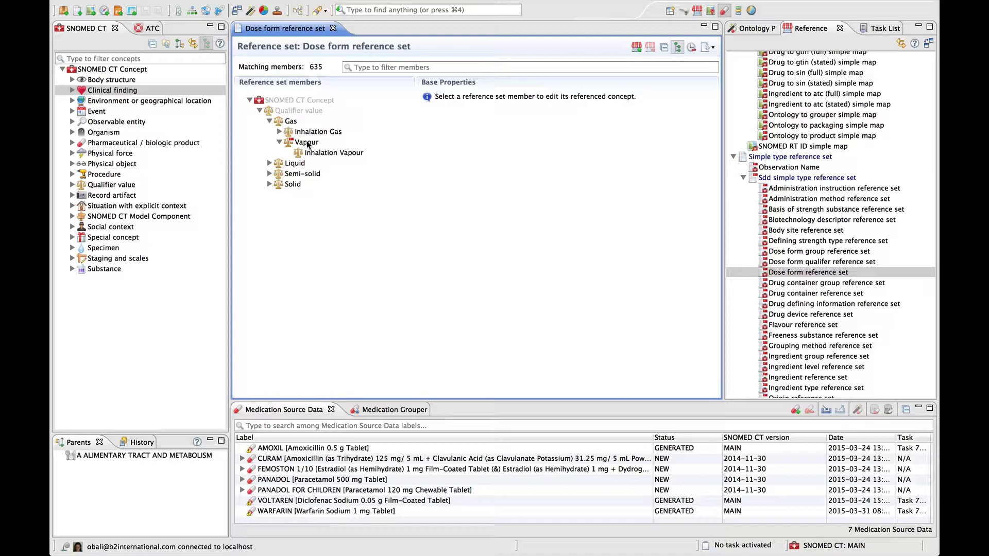
left_click(332, 28)
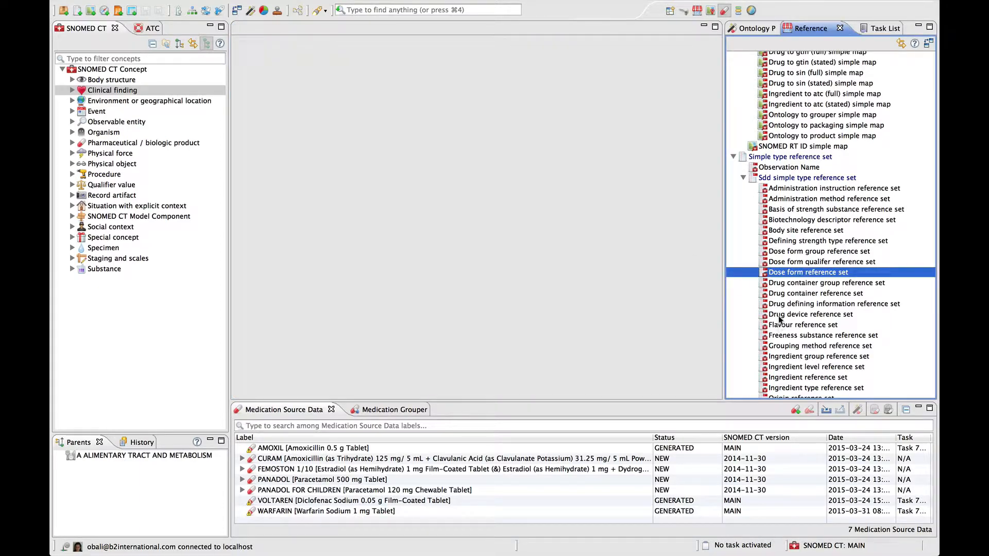
Look through the remaining simple type reference sets, including units of measure and Singapore extension, and return to the SDD simple maps
scroll(789, 309, "down", 1)
scroll(789, 309, "down", 4)
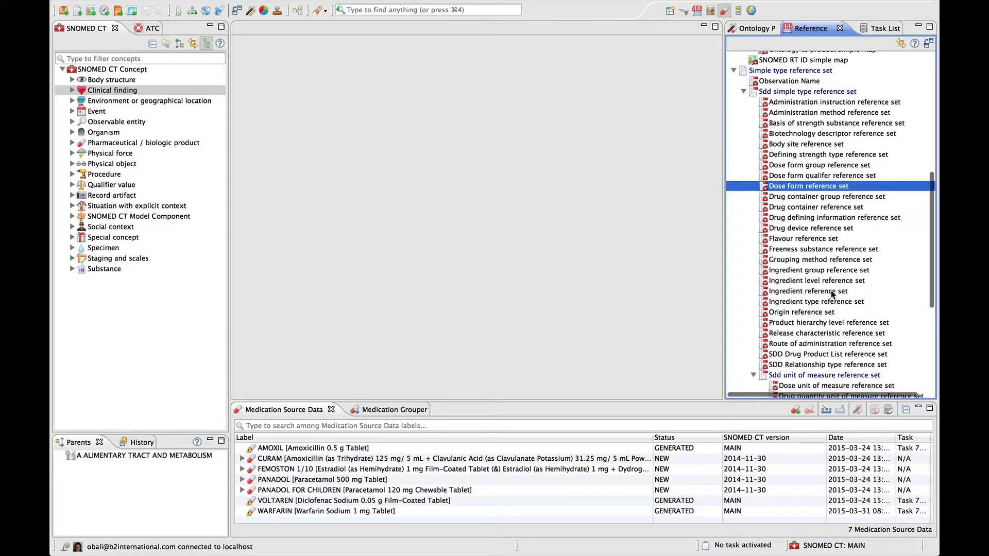
scroll(832, 295, "down", 5)
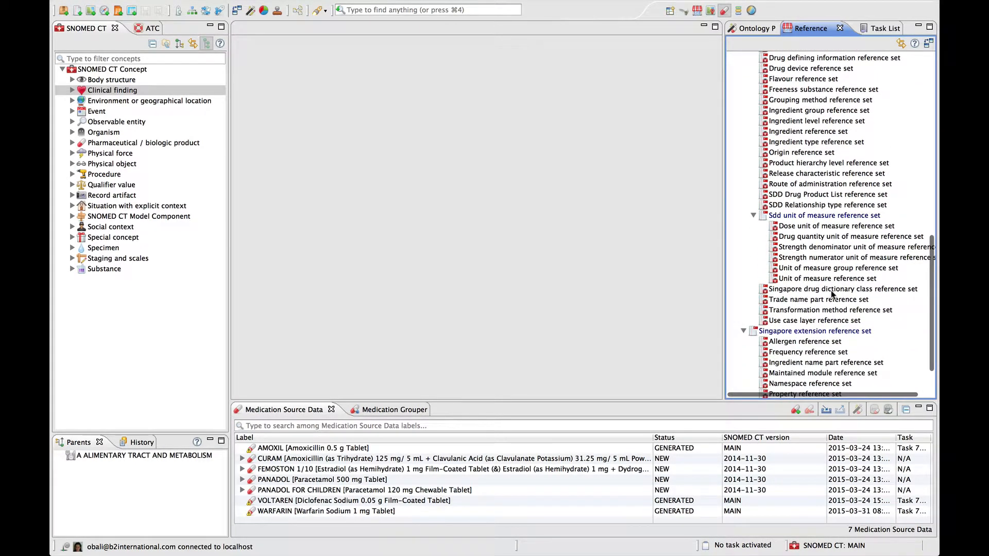
scroll(832, 294, "down", 2)
scroll(832, 295, "up", 8)
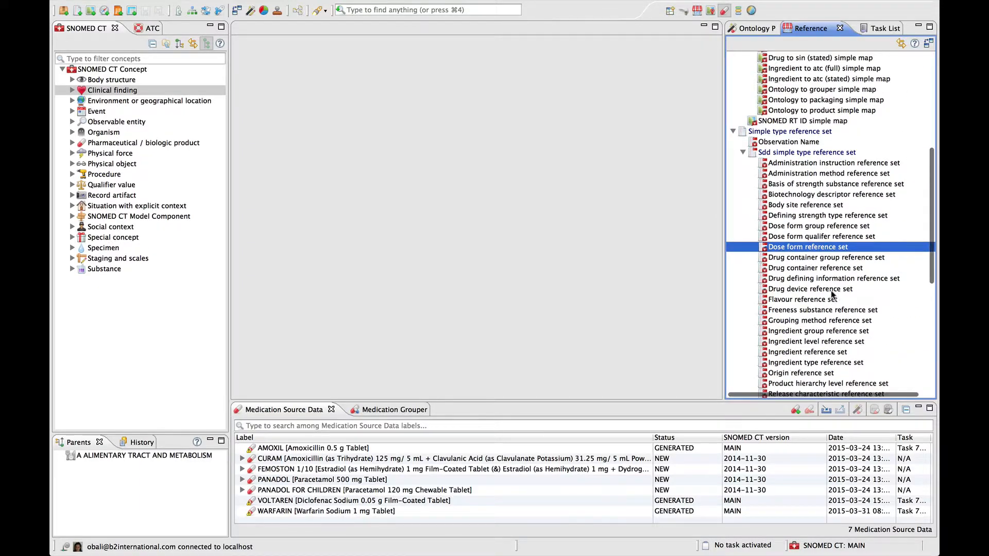
scroll(833, 294, "up", 5)
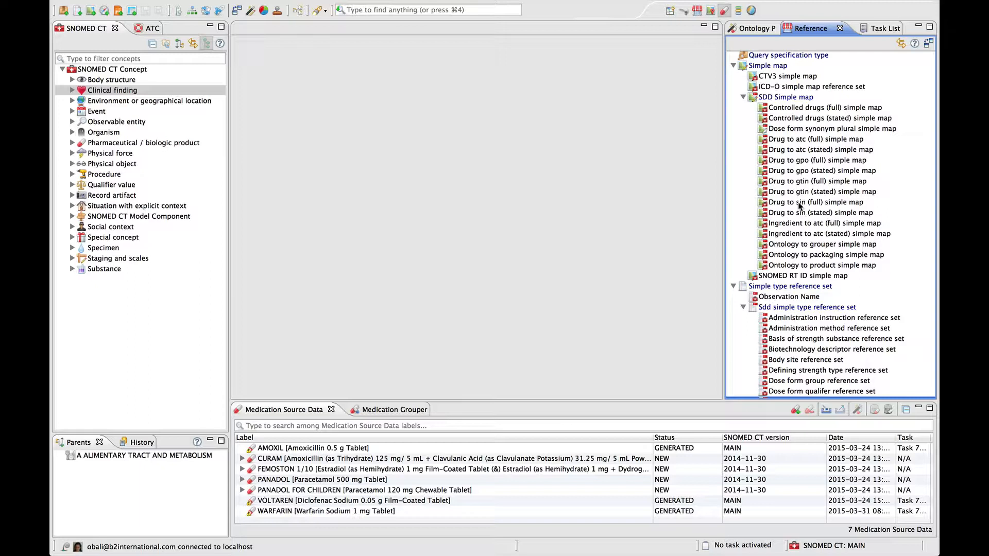
View the ontology preview and return to the task list
mouse_move(800, 206)
left_click(750, 29)
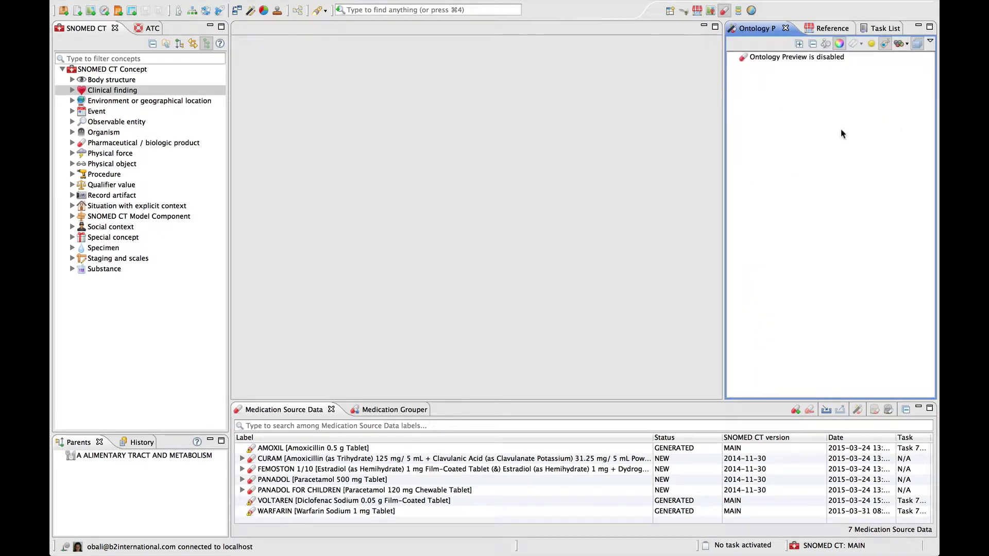
left_click(878, 30)
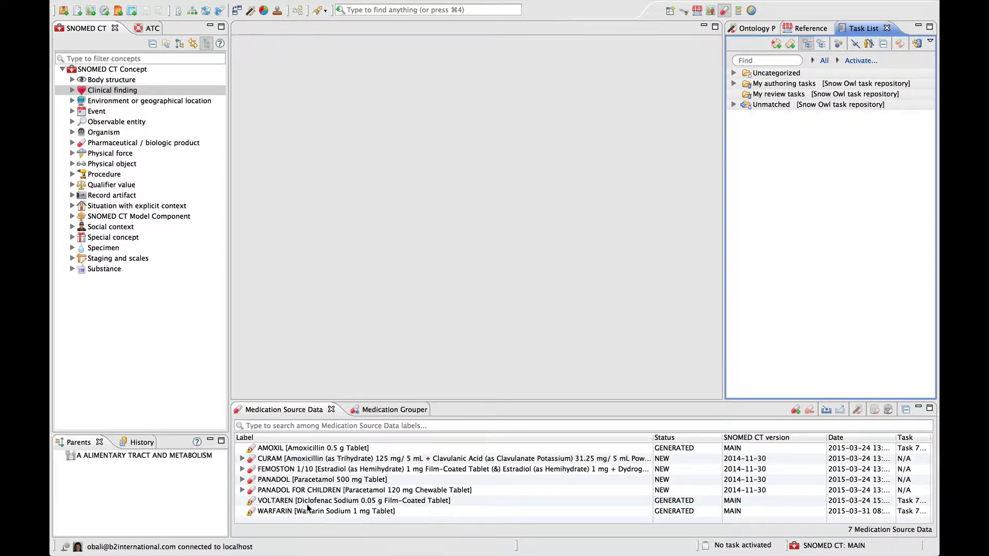
Open the AMOXIL drug product, review each drug hierarchy node's properties down to the Amoxicillin 0.5 g ingredient, and widen the editor area
double_click(287, 451)
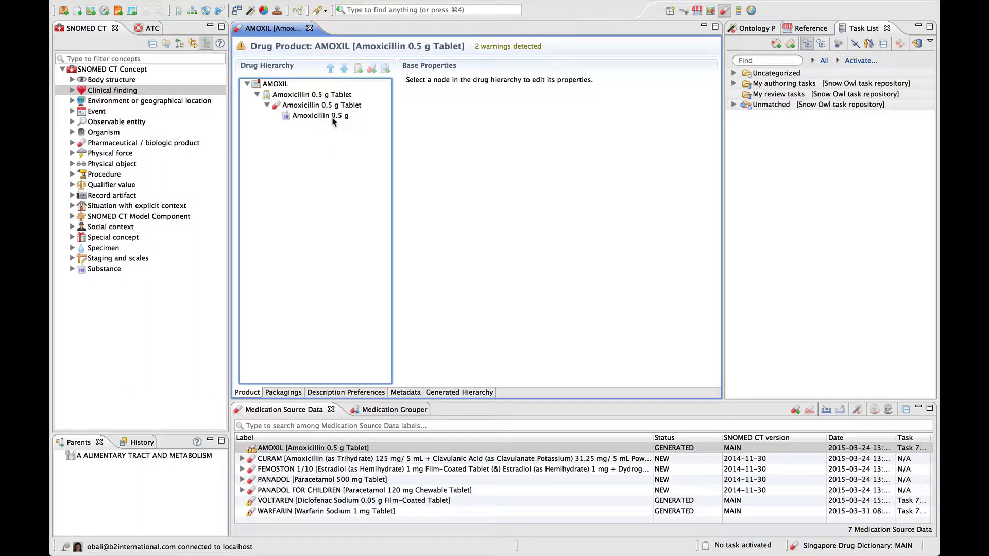
left_click(275, 86)
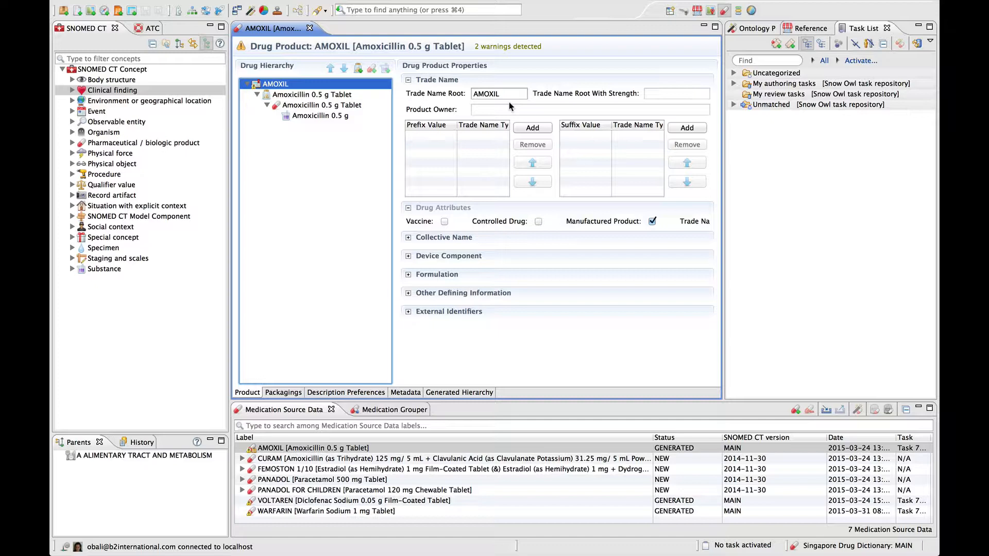
left_click(315, 96)
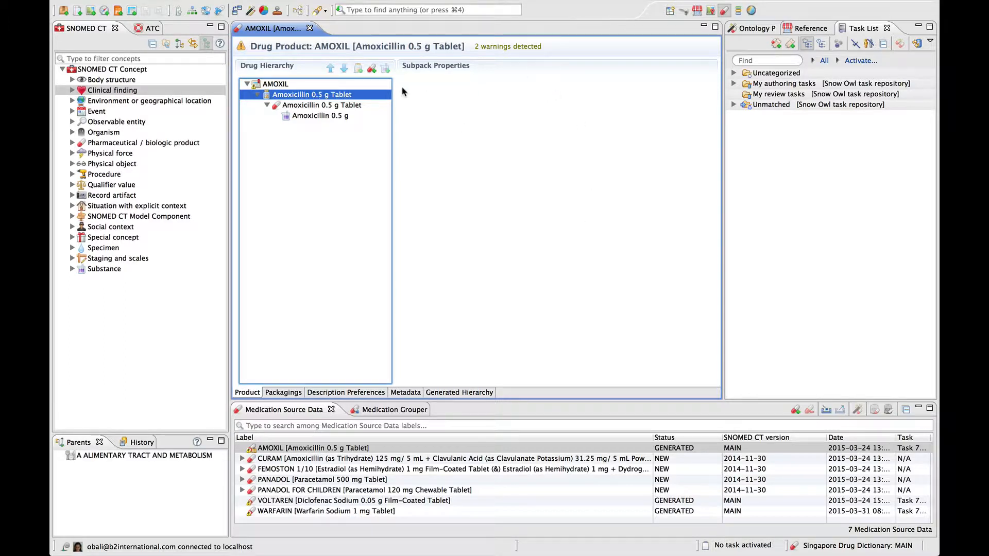
left_click(309, 105)
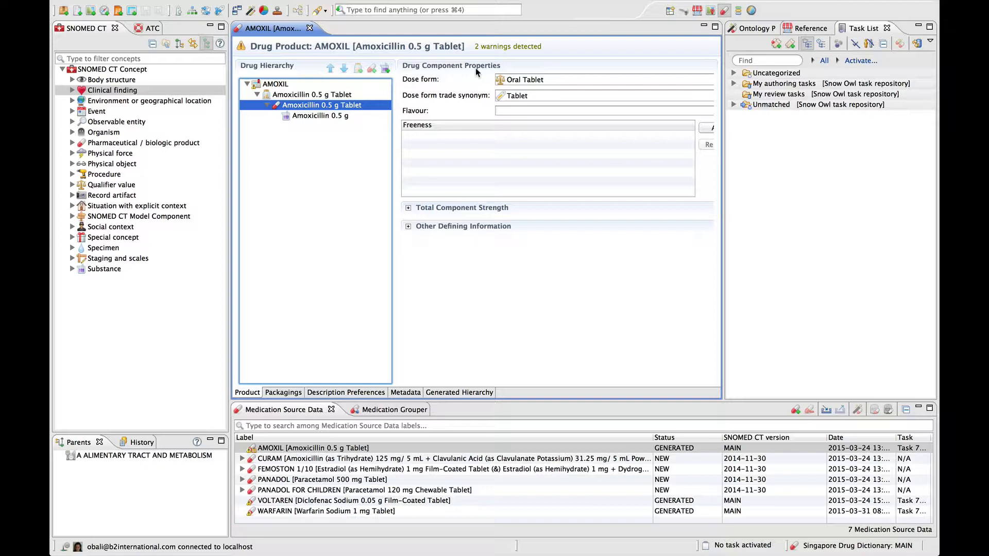
left_click(316, 116)
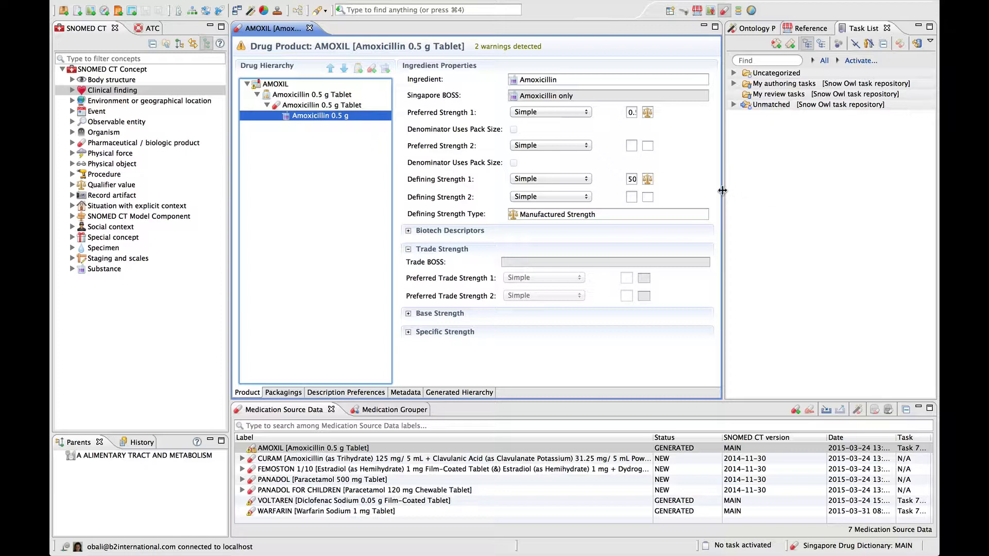
left_click_drag(722, 188, 806, 190)
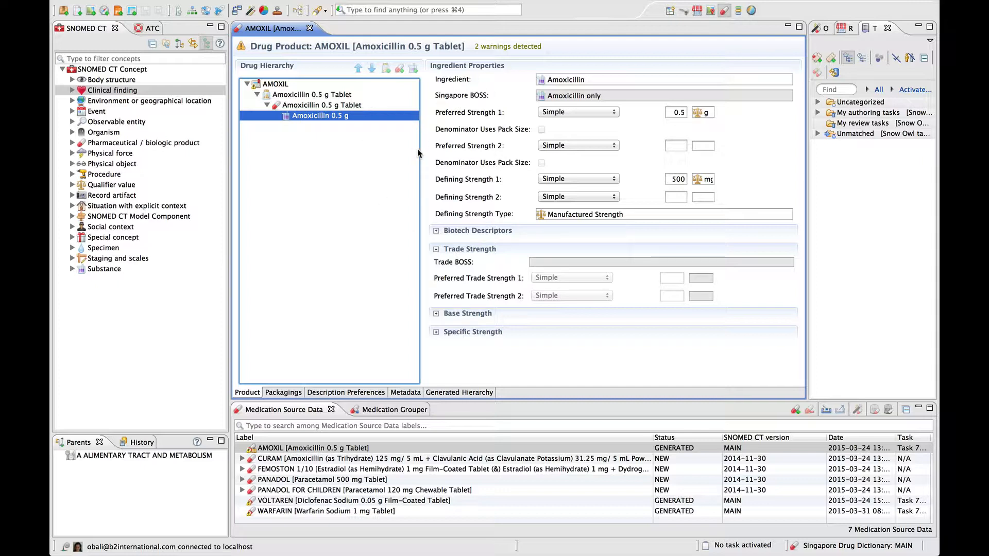
Open the FEMOSTON 1/10 drug product and inspect its listed packagings and the properties of its Estradiol and Dydrogesterone tablet component
left_click(379, 470)
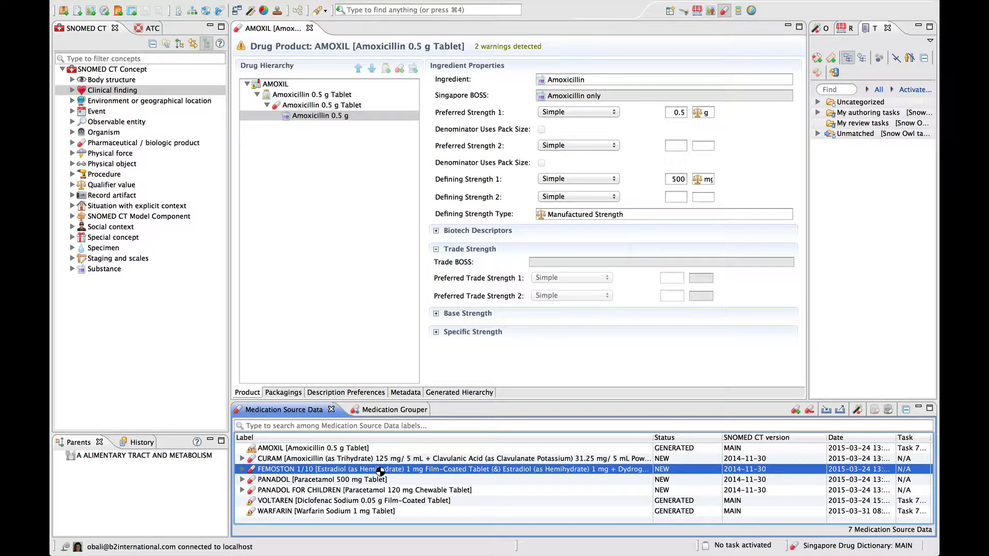
double_click(380, 470)
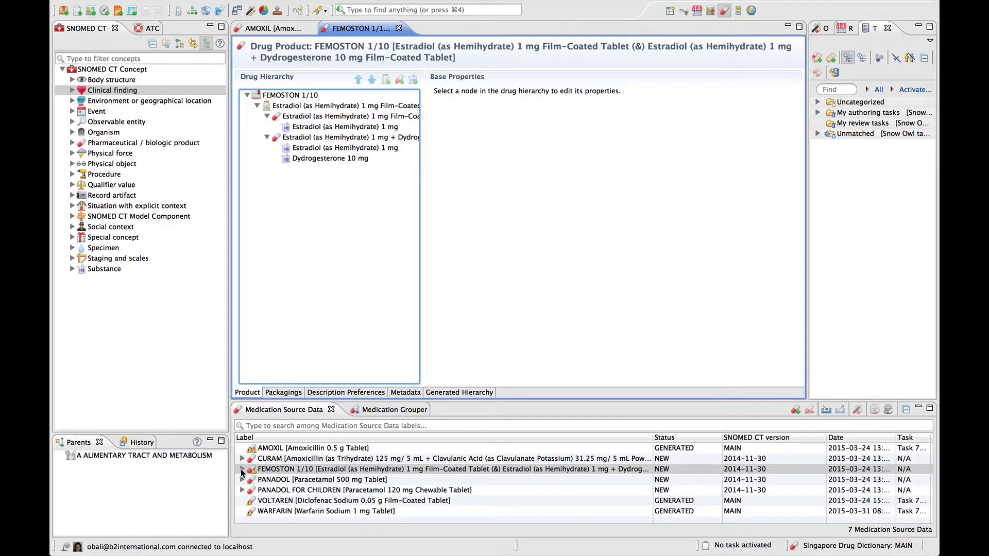
left_click(242, 469)
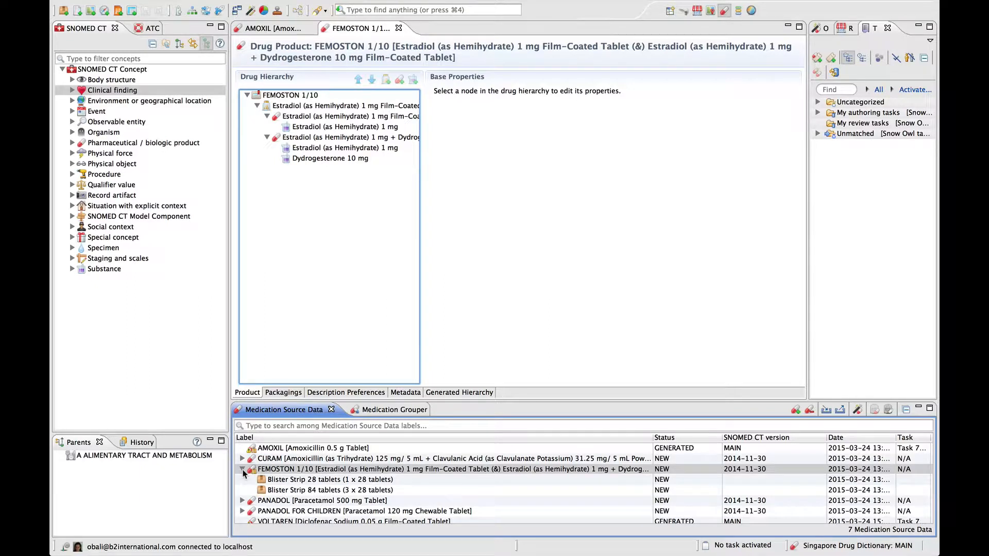
left_click(243, 470)
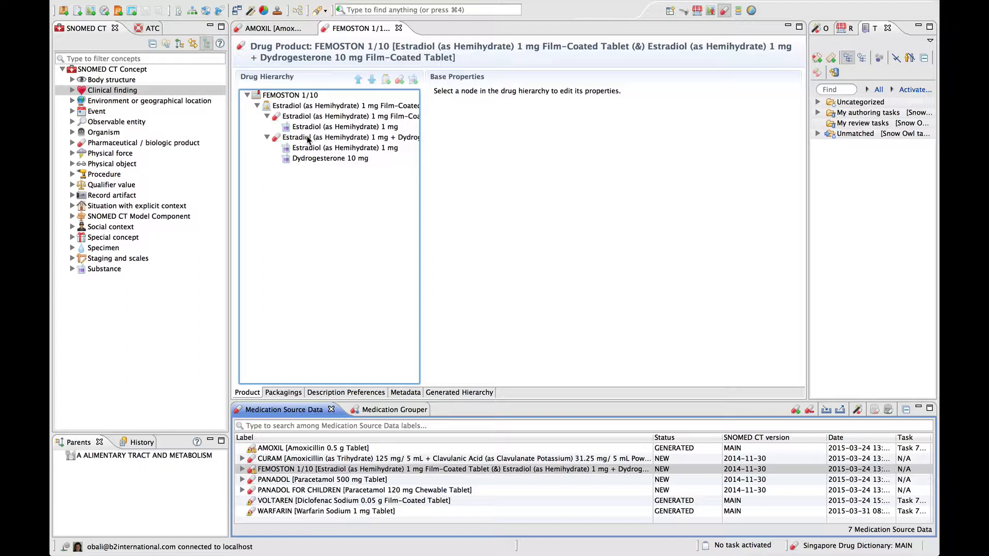
left_click(320, 138)
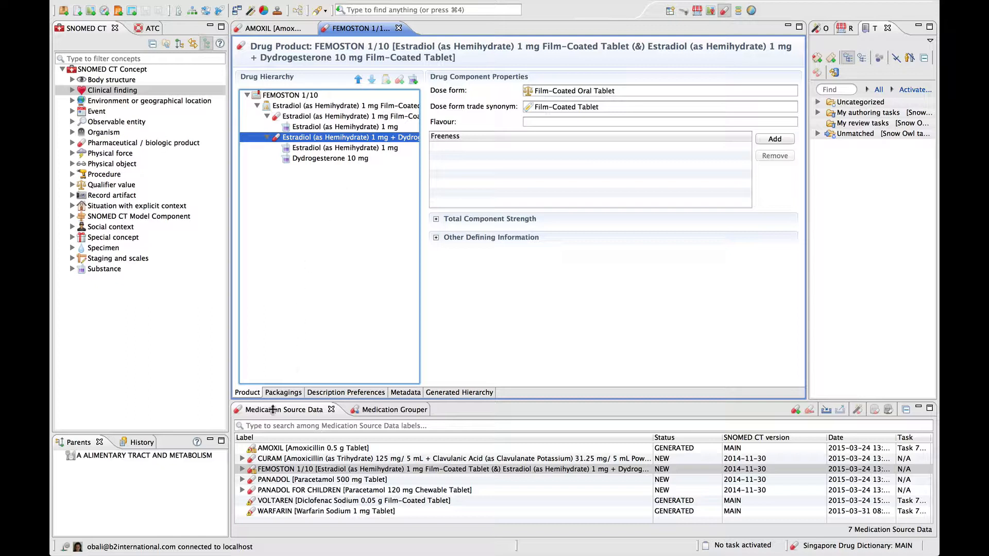
Examine FEMOSTON 1/10's packagings, checking the 84-tablet blister strip's subpack and component quantities and the 28-tablet strip's properties
left_click(284, 394)
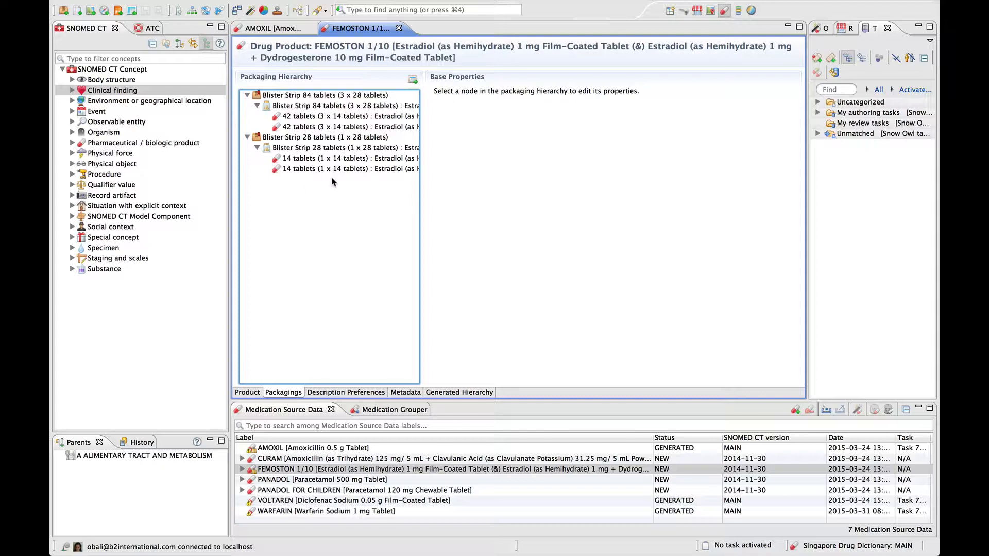
left_click(315, 96)
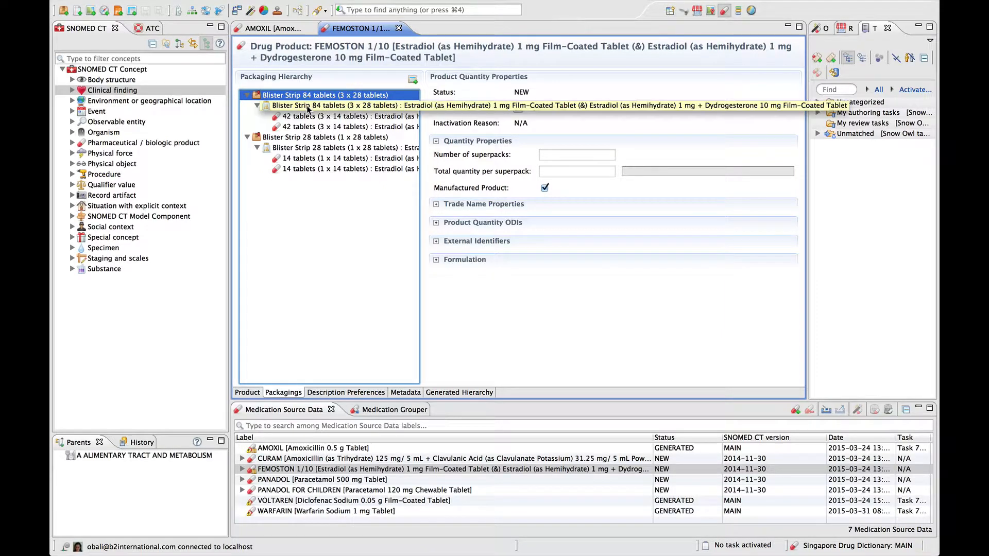
left_click(384, 107)
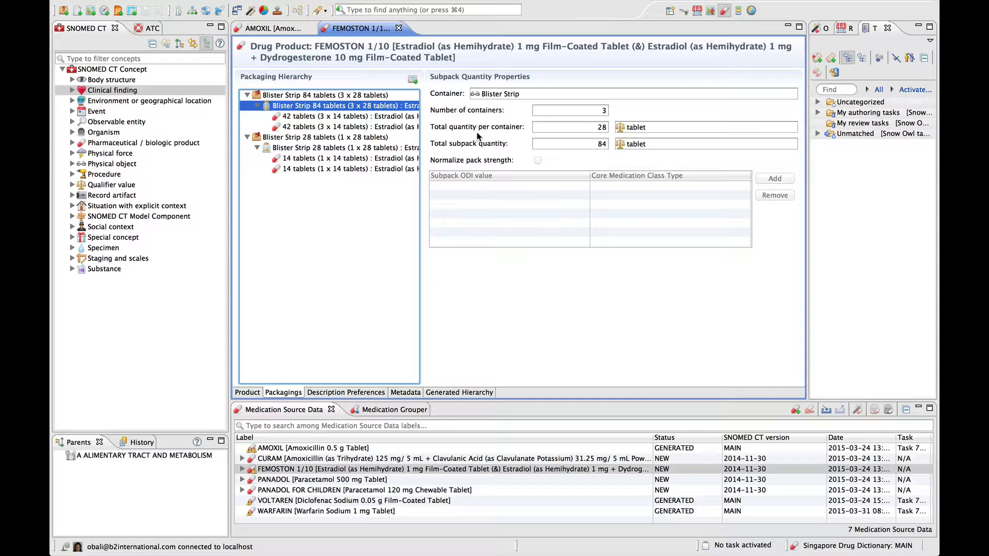
left_click(326, 117)
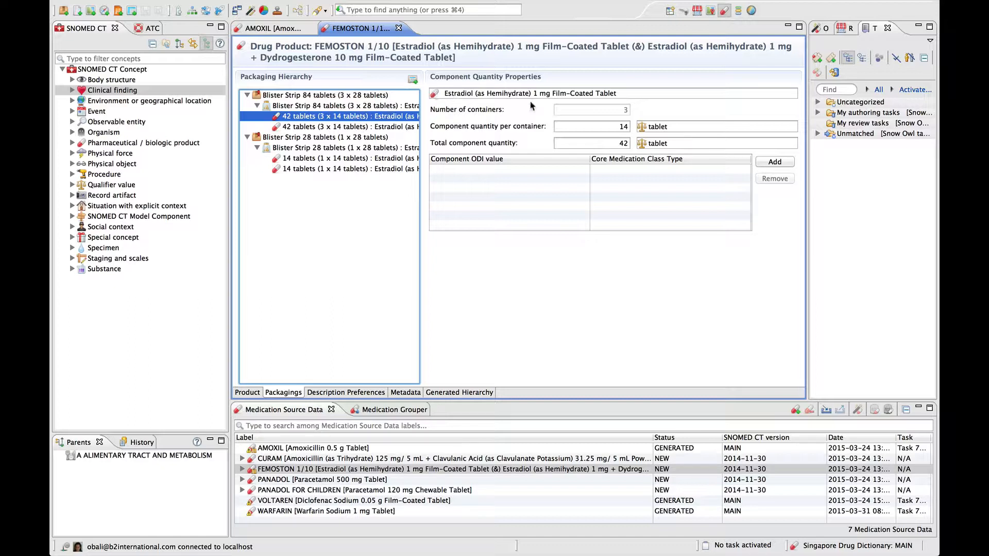
left_click(353, 126)
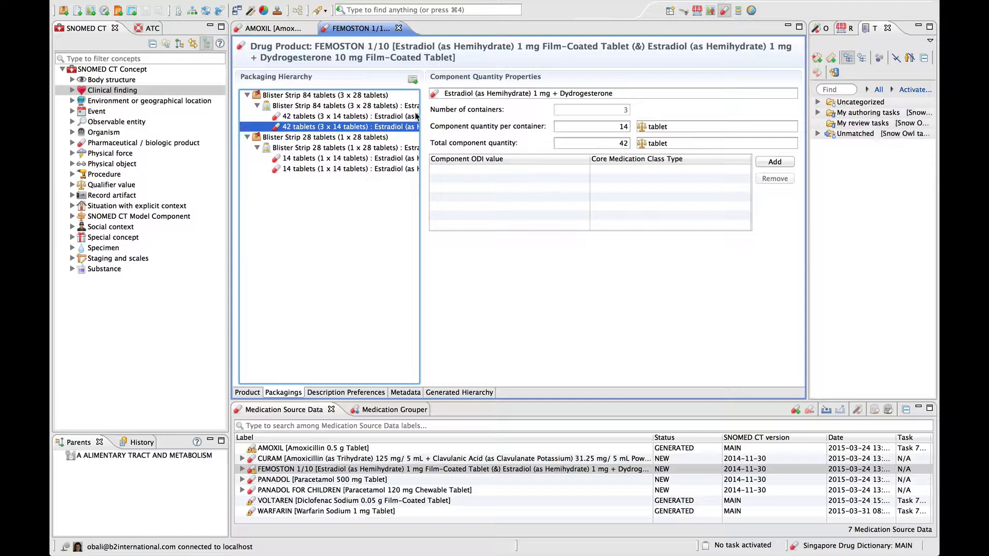
left_click(342, 118)
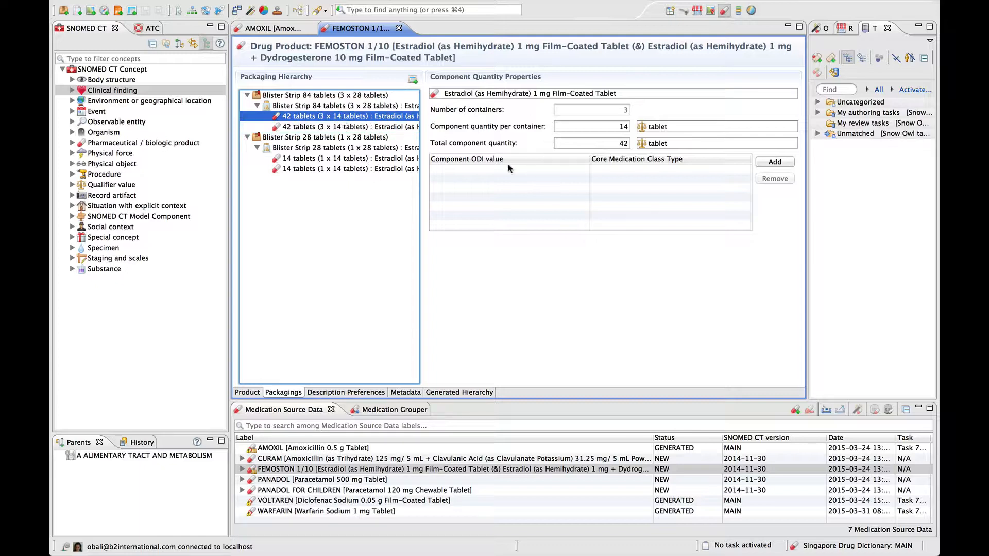
left_click(315, 97)
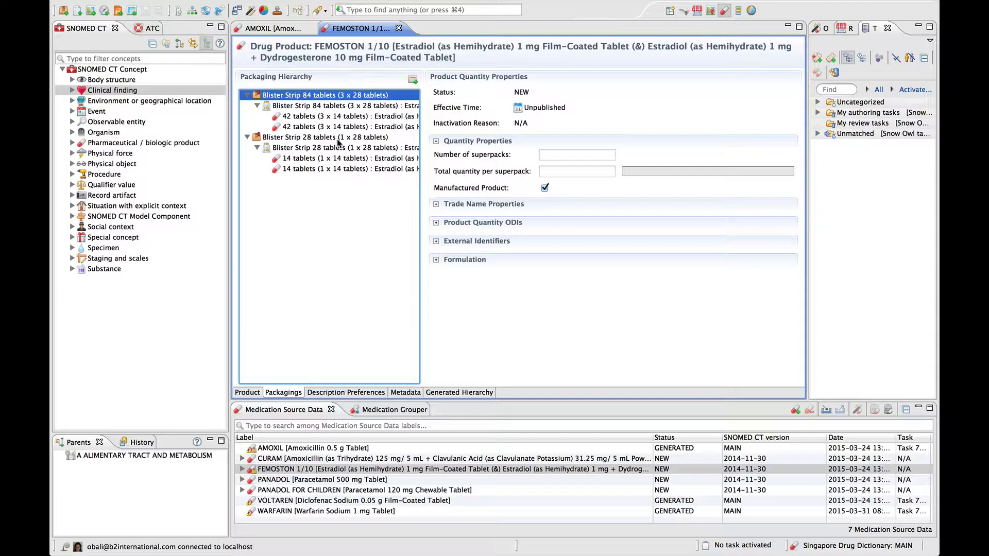
left_click(315, 137)
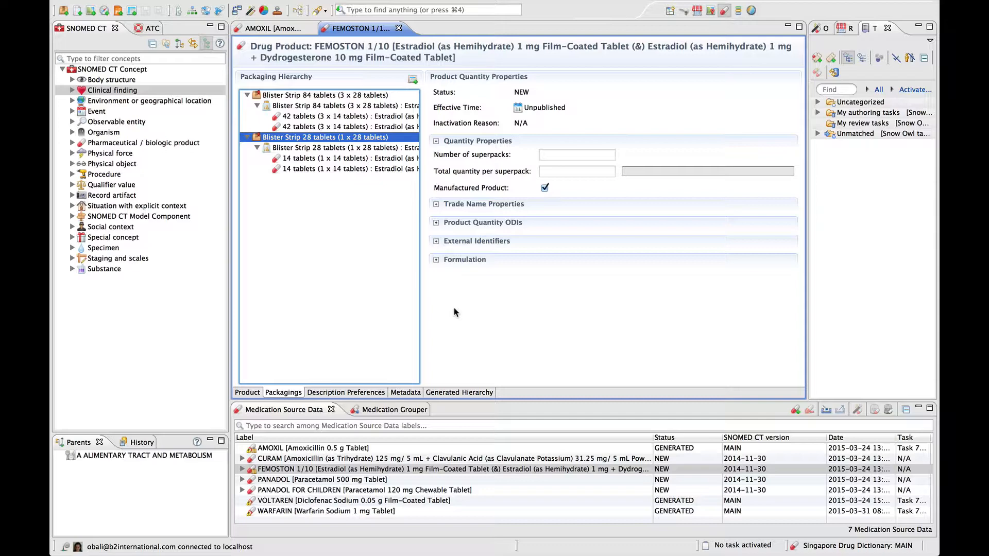
Close the FEMOSTON 1/10 and AMOXIL drug products and widen the task list area
left_click(399, 29)
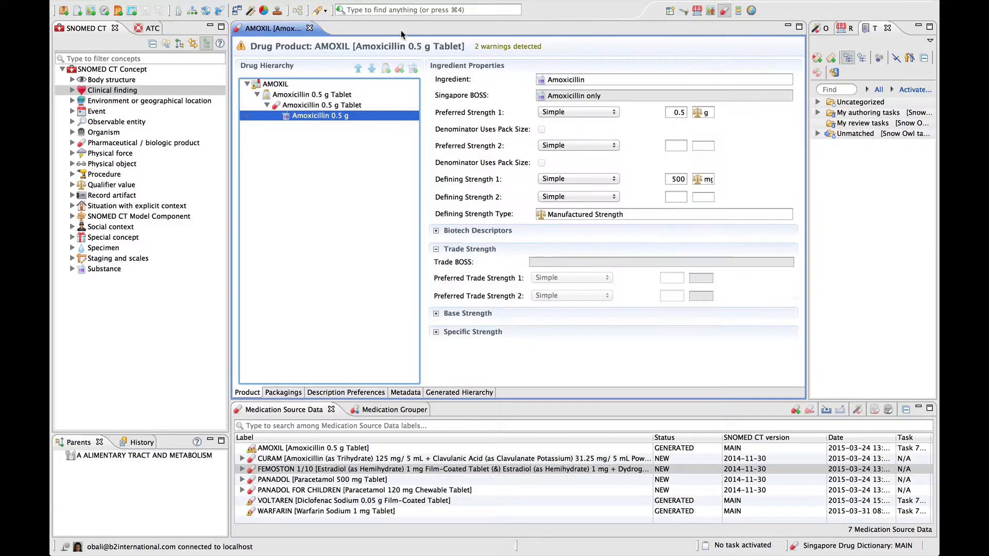
left_click(310, 29)
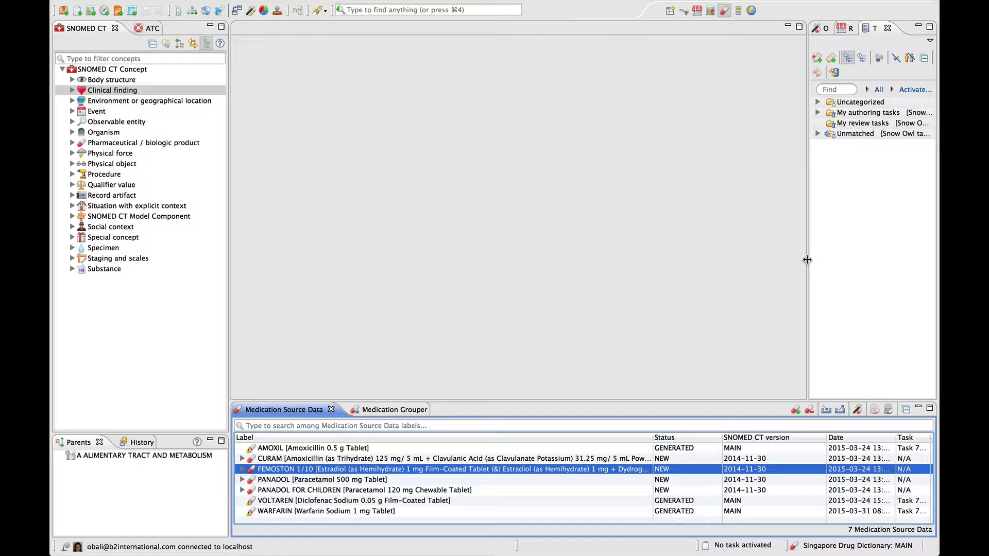
left_click_drag(807, 259, 756, 259)
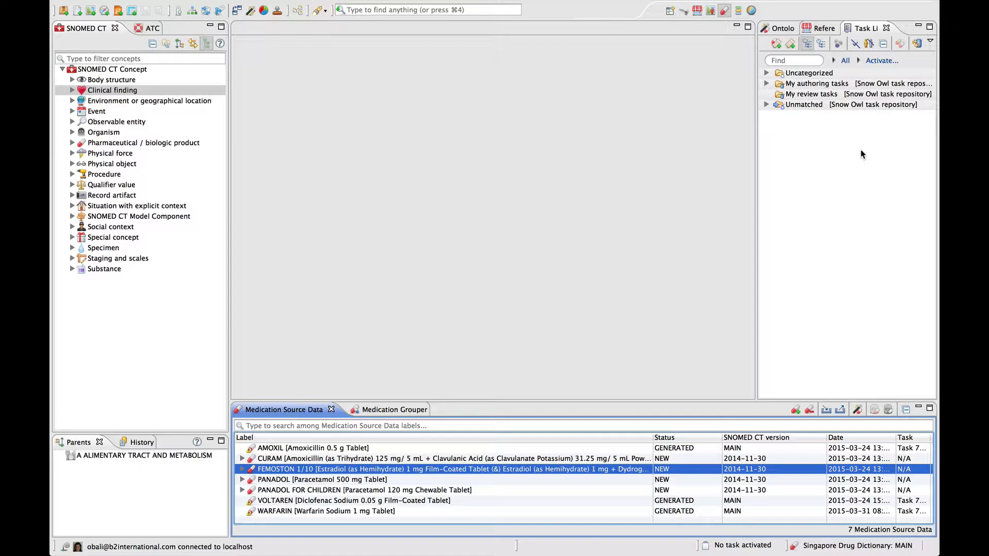
Start a new SDD task for medication source data authoring, with "Create drug: NUROFEN" as both title and summary
left_click(775, 45)
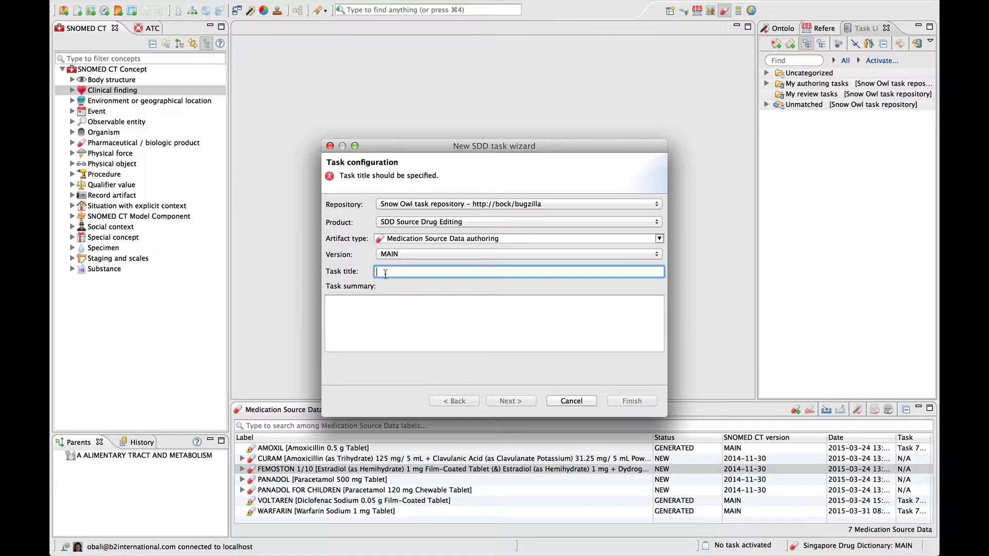
type("Create dr")
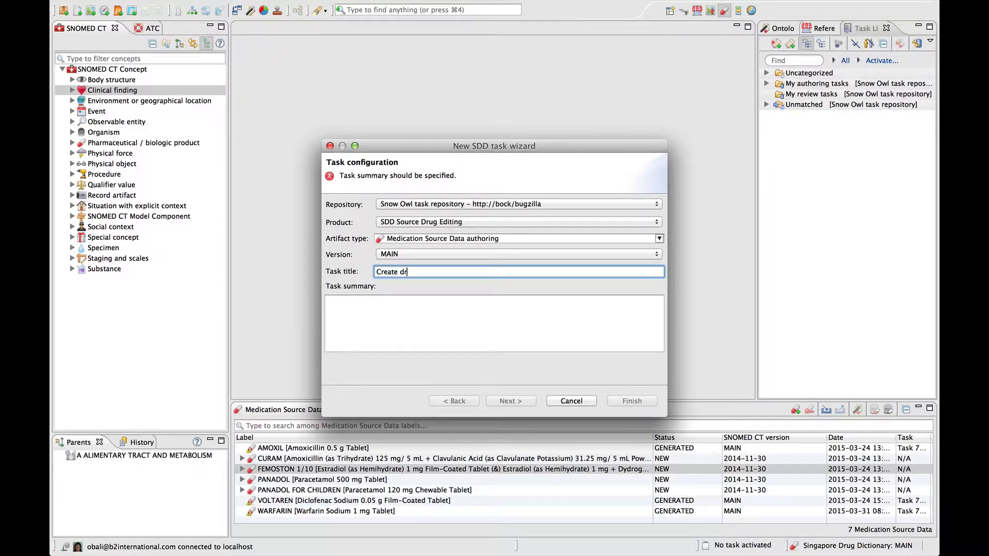
type("ug: NUROFEN")
left_click_drag(457, 270, 367, 268)
key("cmd+c")
left_click(354, 299)
key("cmd+v")
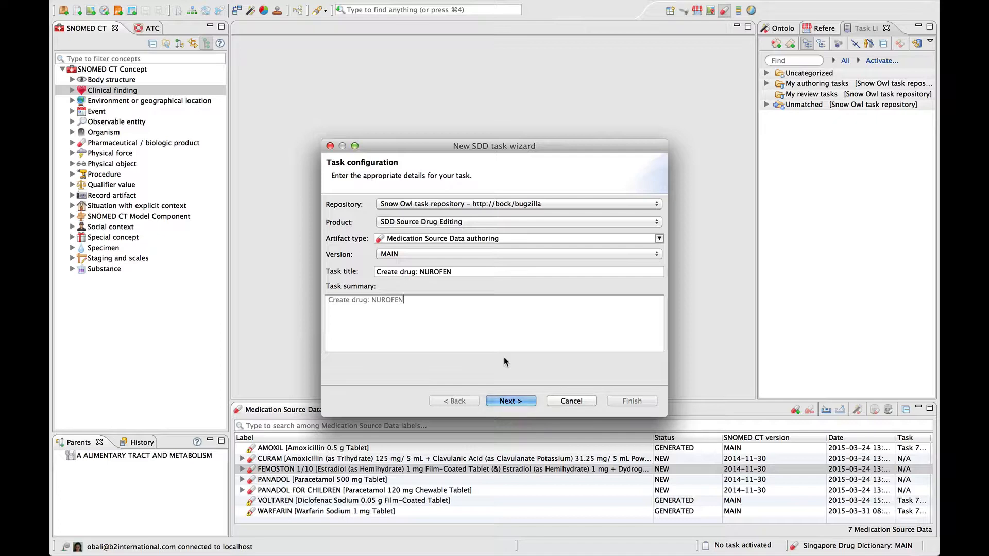
Configure the task to create new medication source data using SNOMED CT version 2014-11-30
left_click(509, 400)
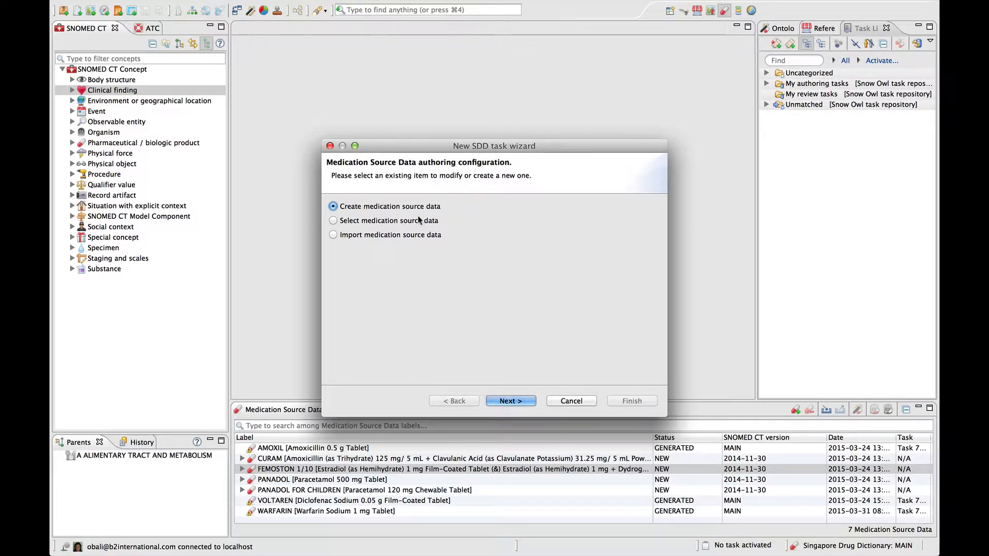
left_click(507, 402)
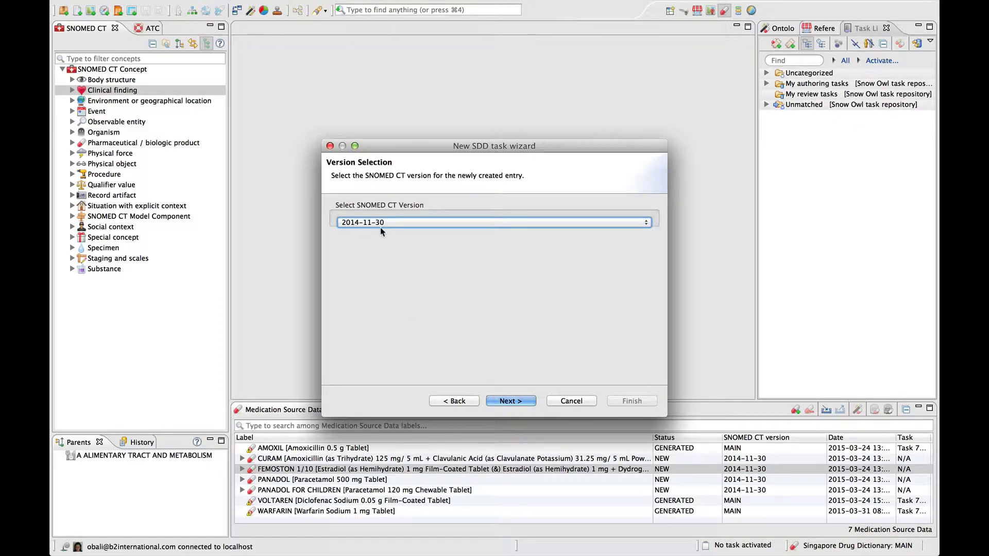
left_click(503, 403)
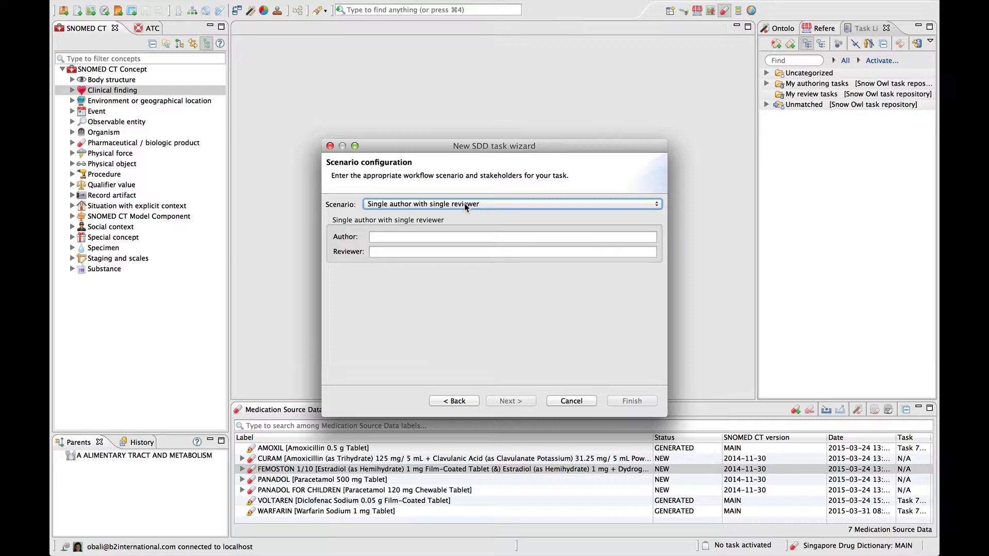
Assign the author's and reviewer's e-mail accounts in the single author with single reviewer scenario and finish creating the task
left_click(461, 238)
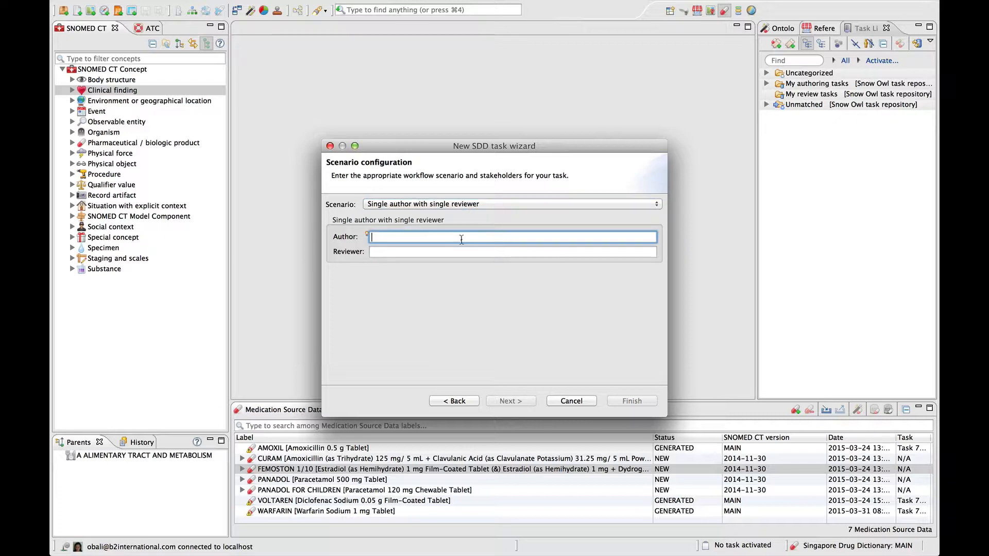
type("ob")
key("Return")
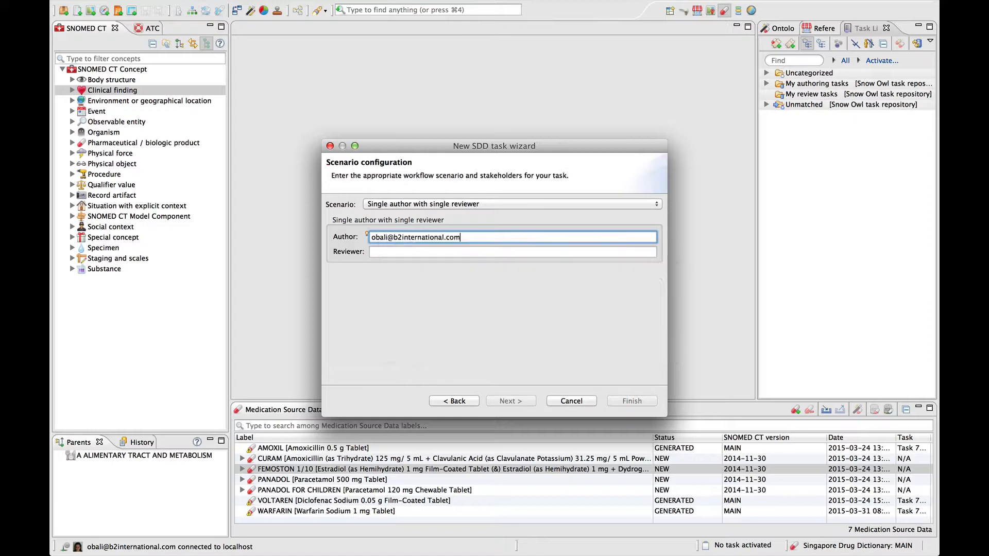
key("Tab")
type("ob")
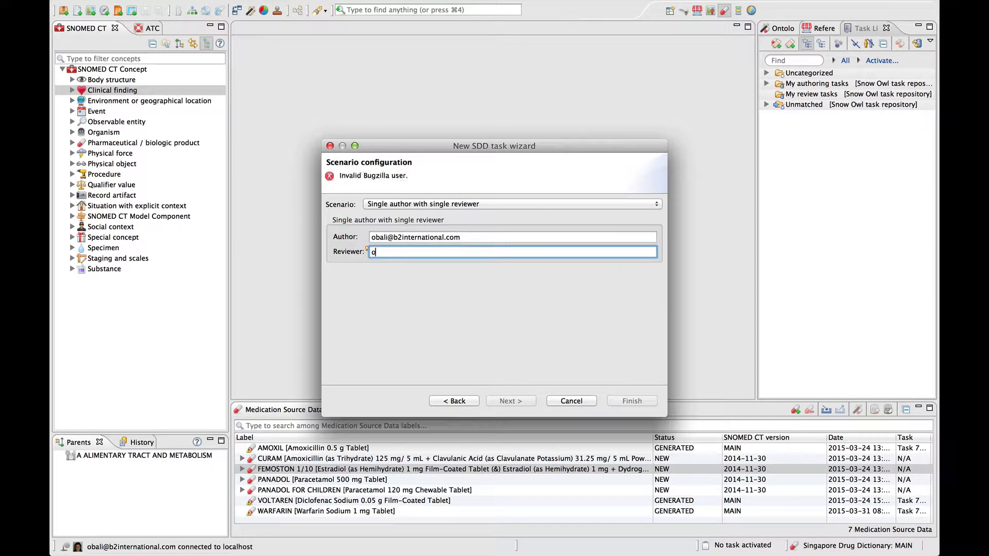
key("Return")
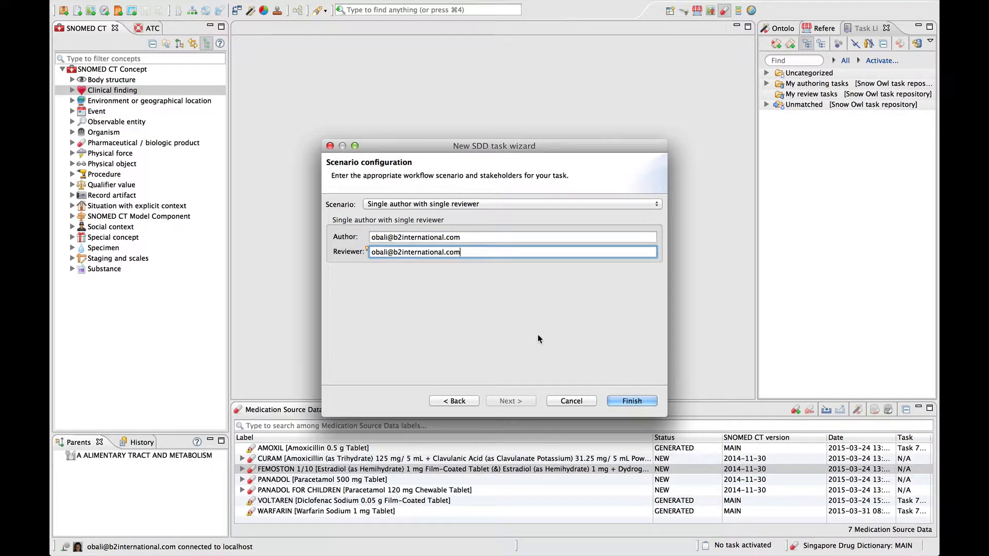
left_click(626, 401)
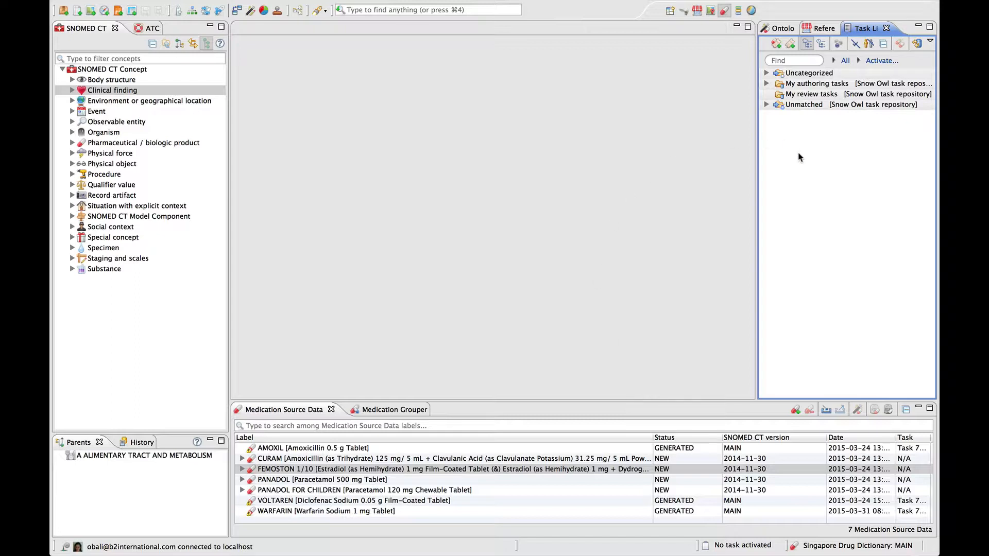
Activate the uncategorized "Create drug: NUROFEN" task and open its drug product artifact
left_click(766, 73)
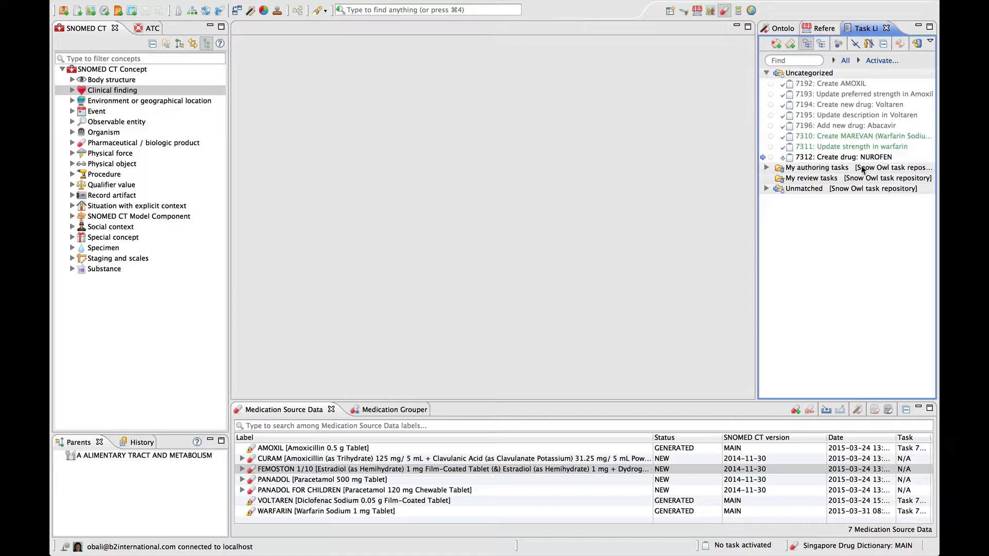
double_click(832, 157)
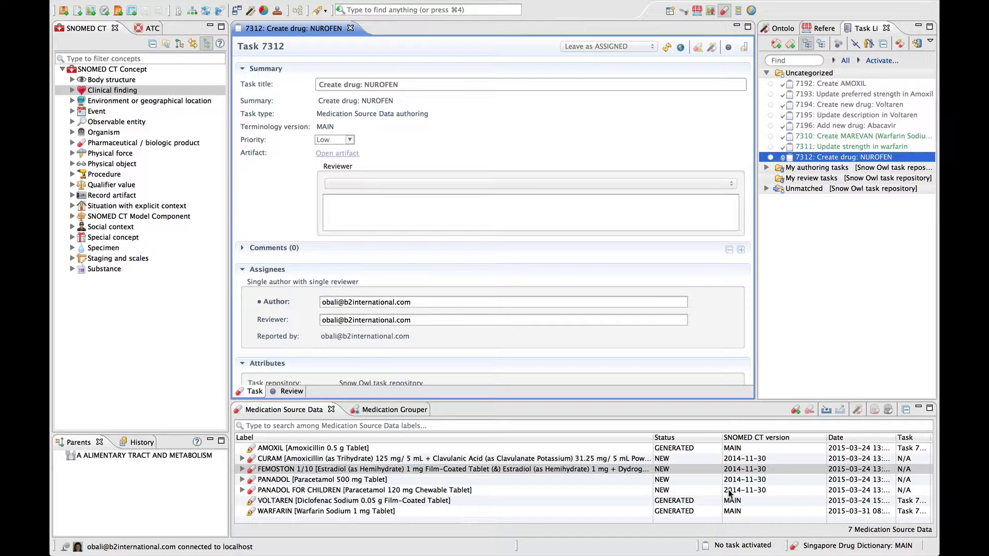
left_click(729, 48)
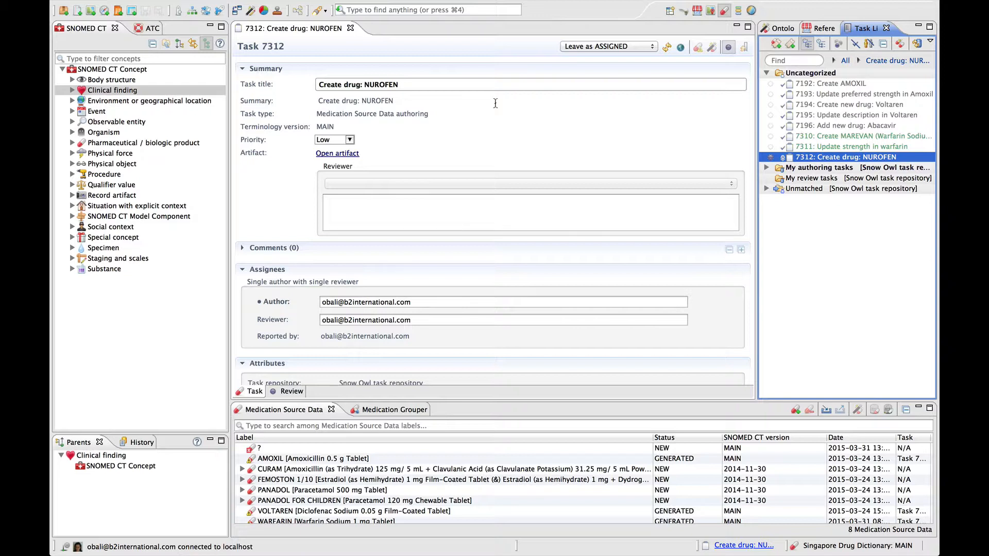
left_click(337, 154)
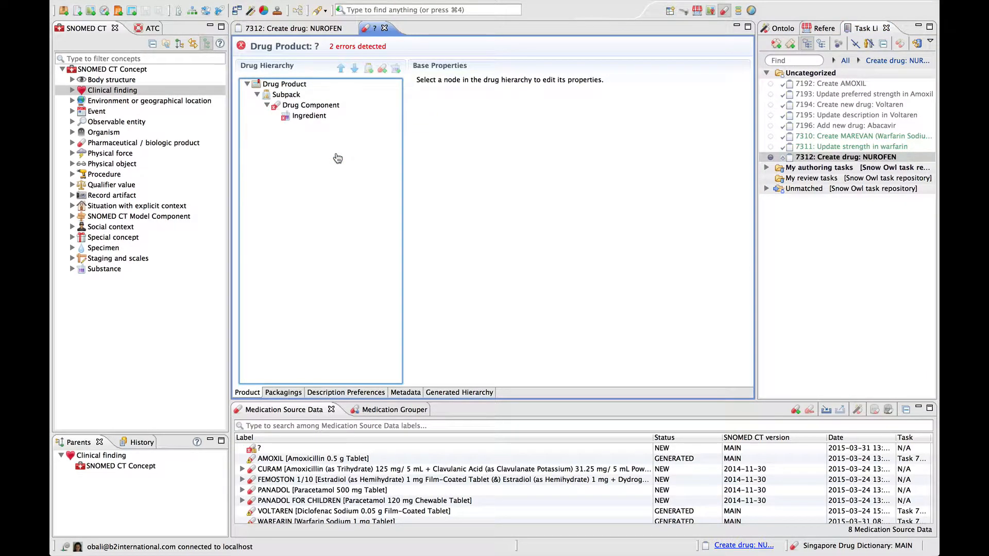
Set the new drug product's ingredient to Ibuprofen from the SNOMED CT matches
mouse_move(302, 120)
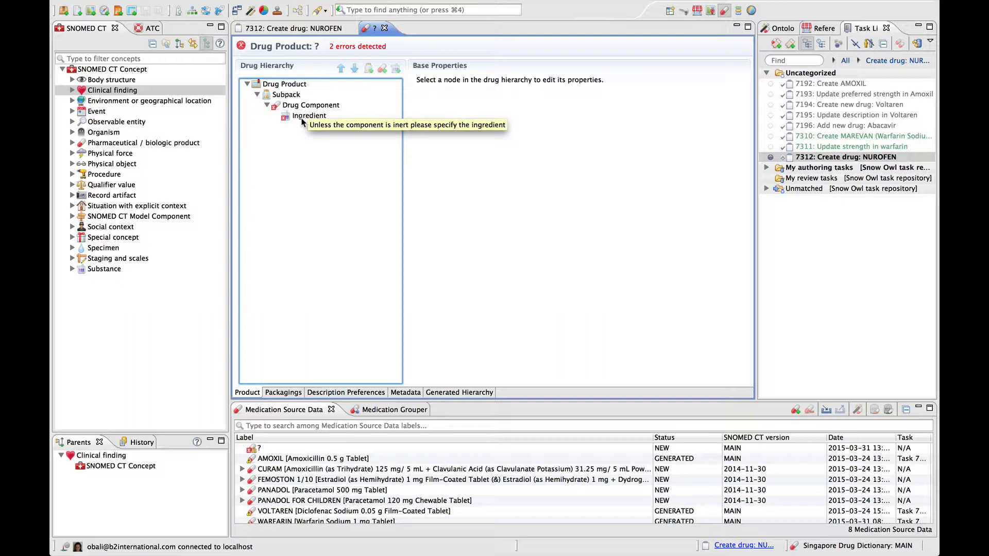
left_click(302, 117)
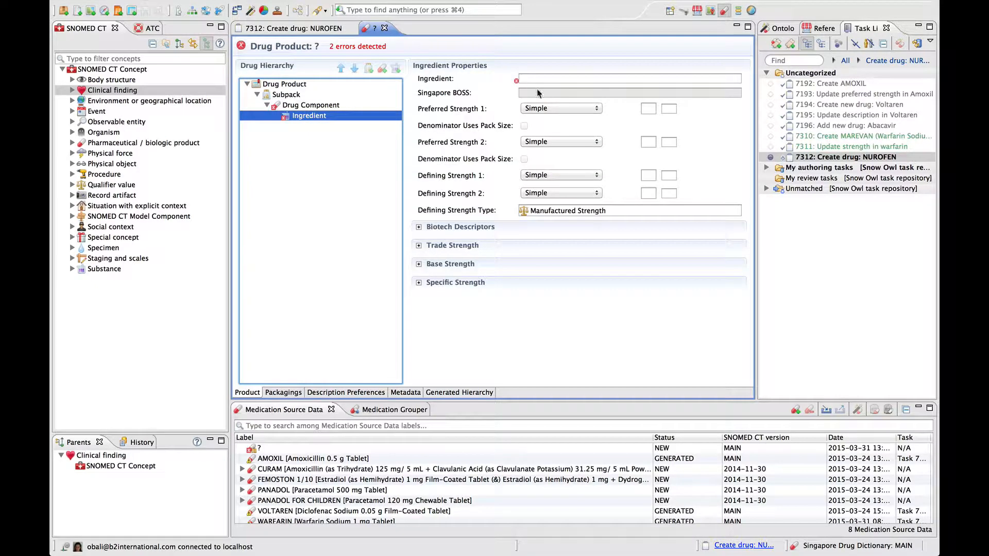
left_click(552, 77)
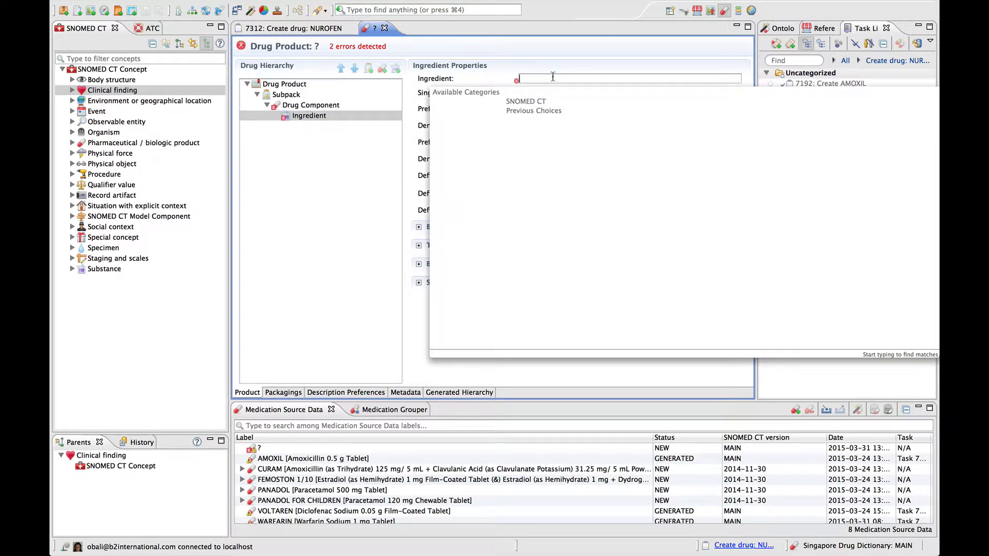
type("ib")
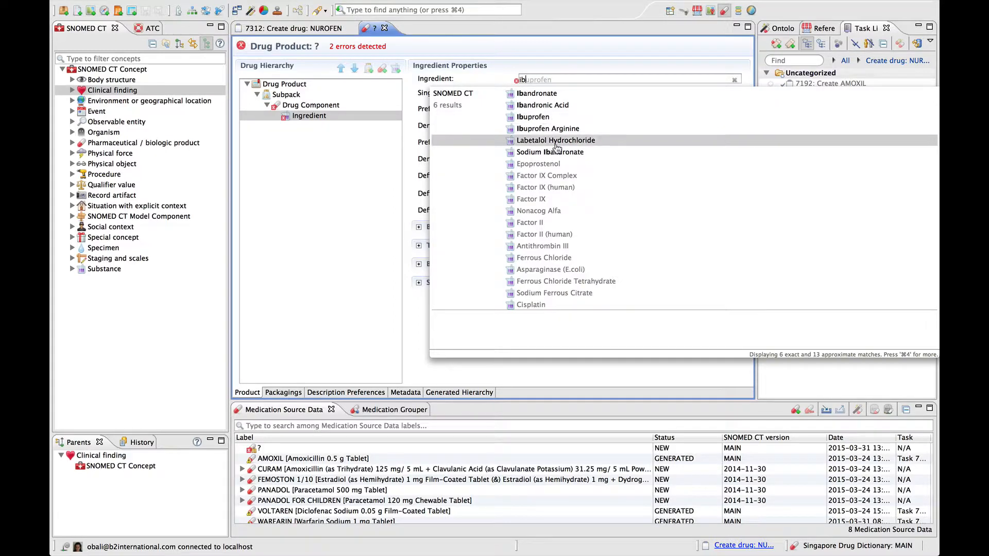
left_click(533, 118)
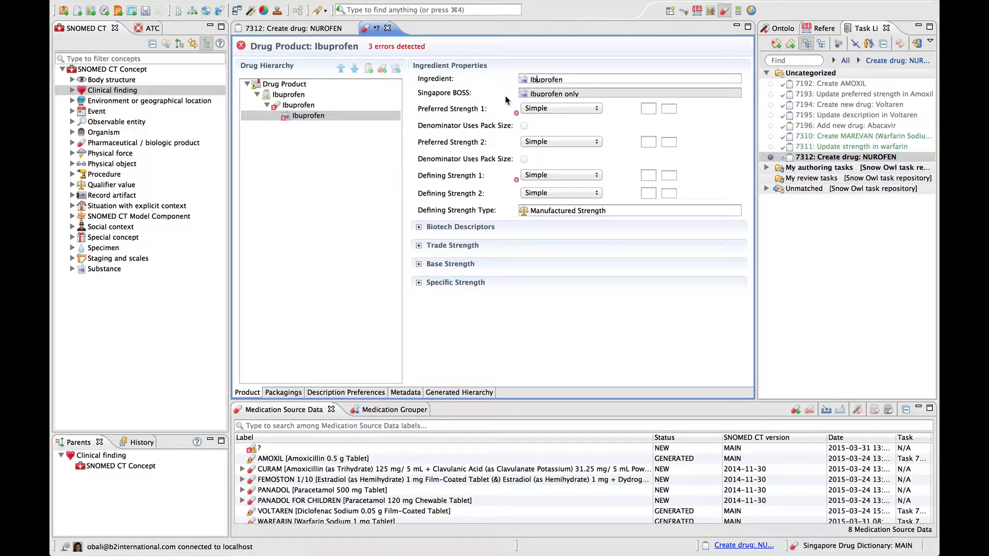
Set the Ibuprofen ingredient's Preferred Strength 1 to 200 mg
left_click(644, 110)
type("200")
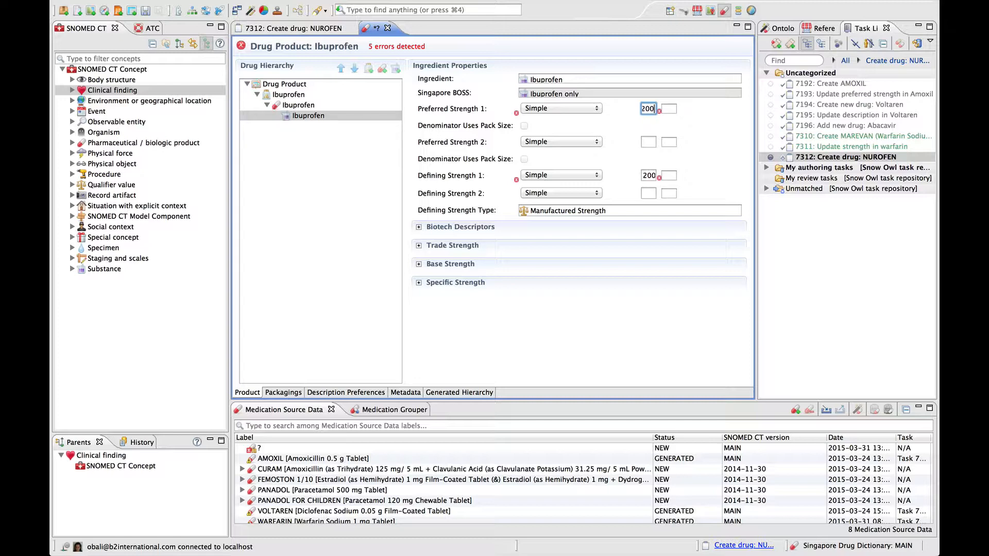
left_click(668, 110)
type("m")
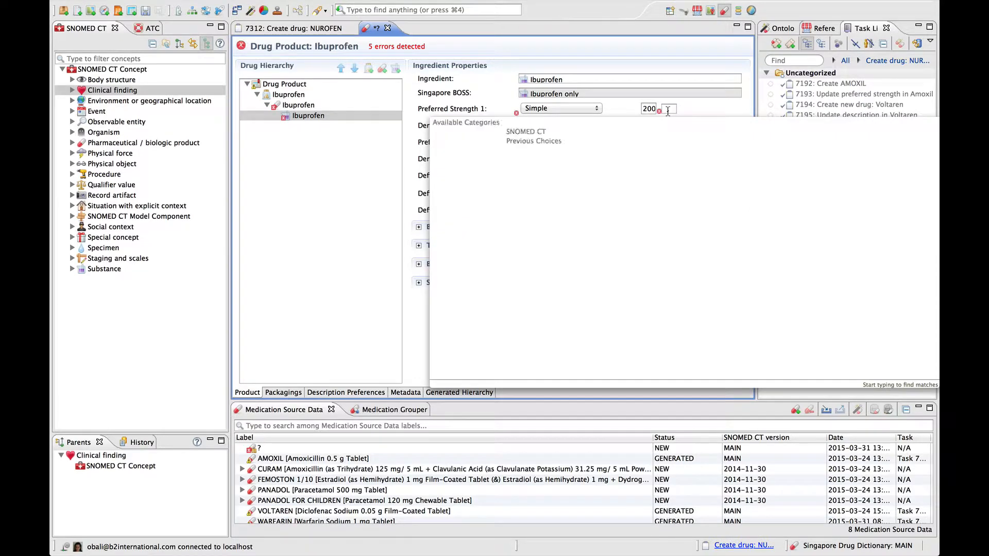
type("g")
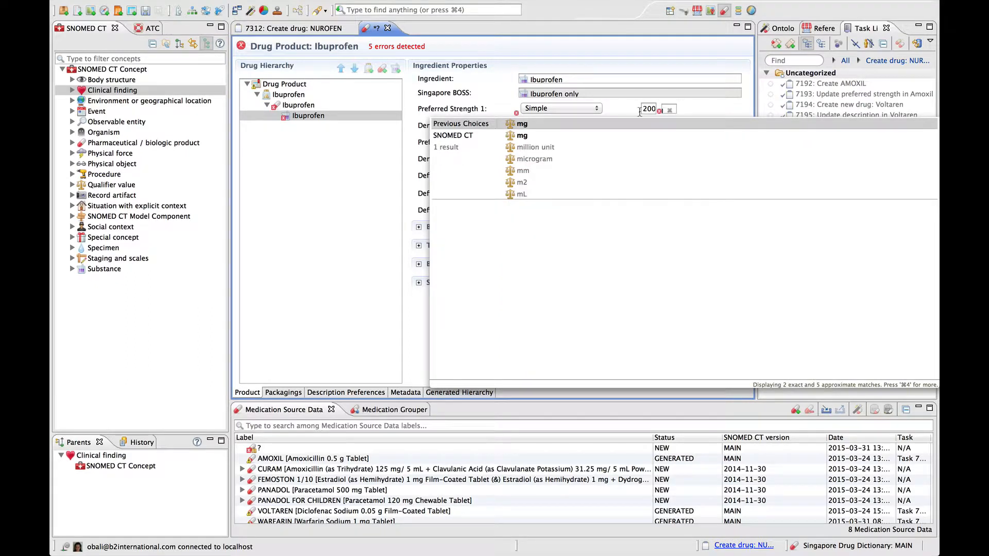
left_click(536, 126)
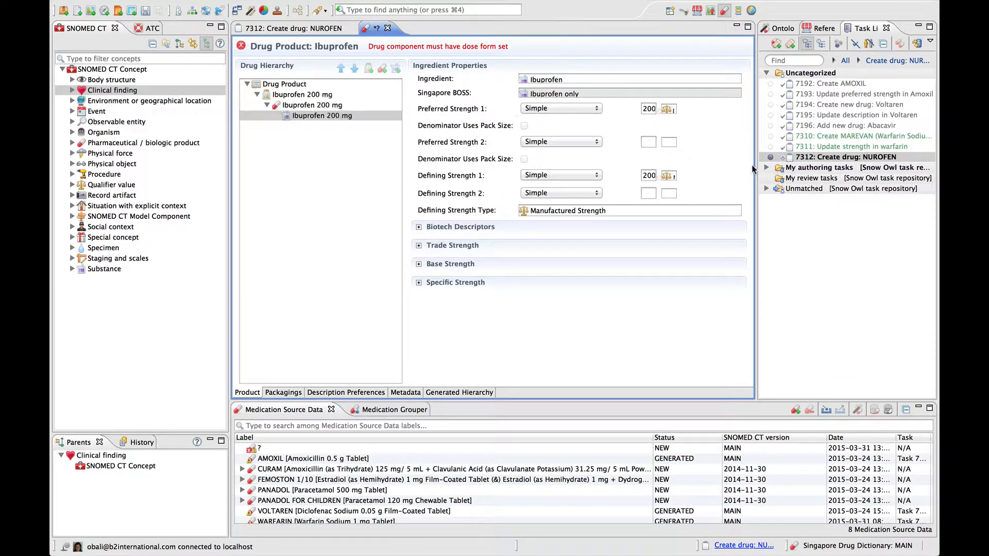
Widen the drug product editor and set the Ibuprofen 200 mg drug component's dose form to Oral Tablet
left_click_drag(755, 166, 829, 165)
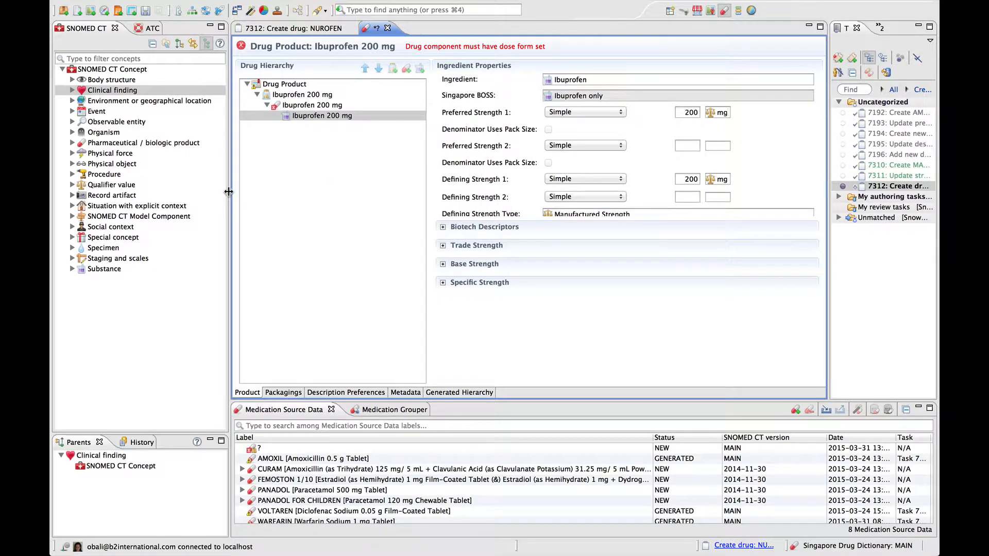
left_click_drag(229, 191, 204, 192)
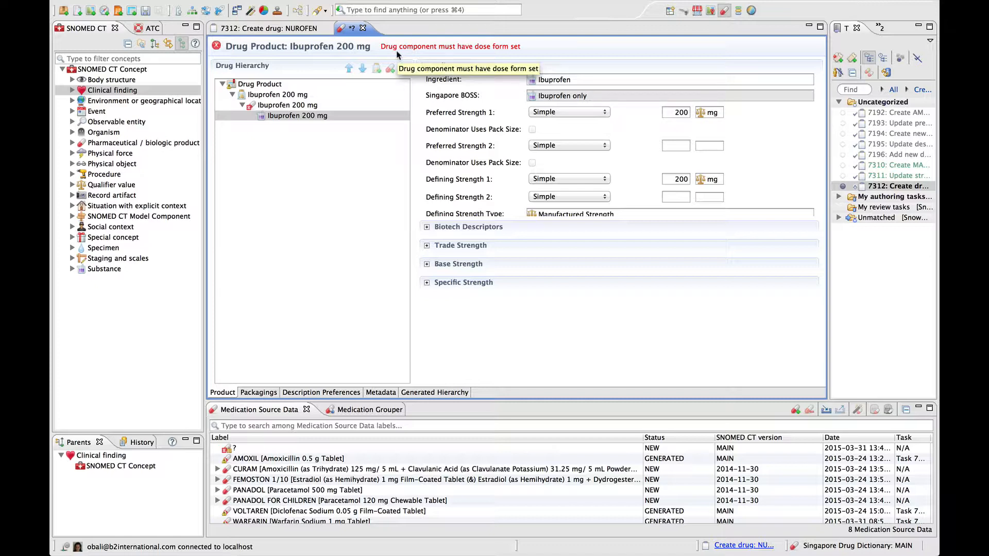
left_click(278, 106)
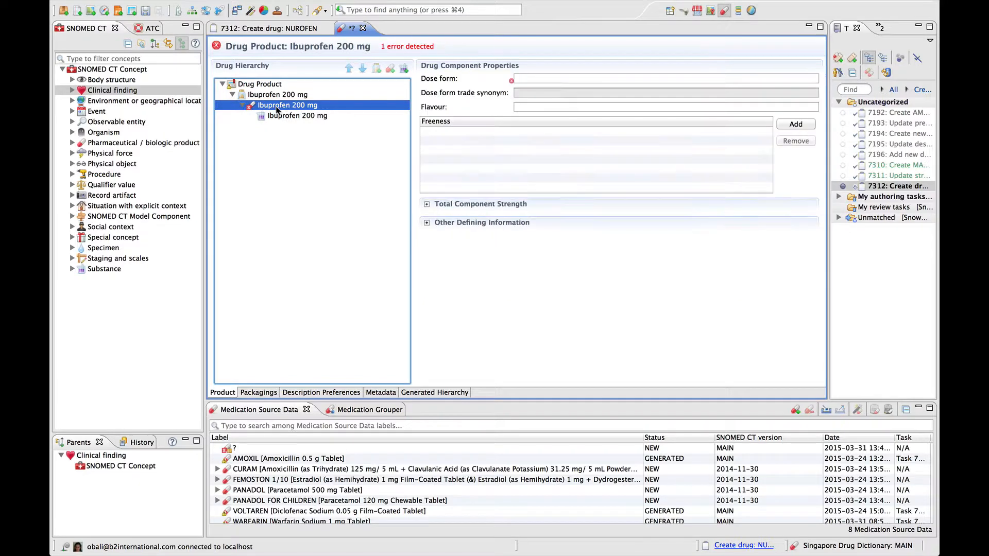
left_click(519, 79)
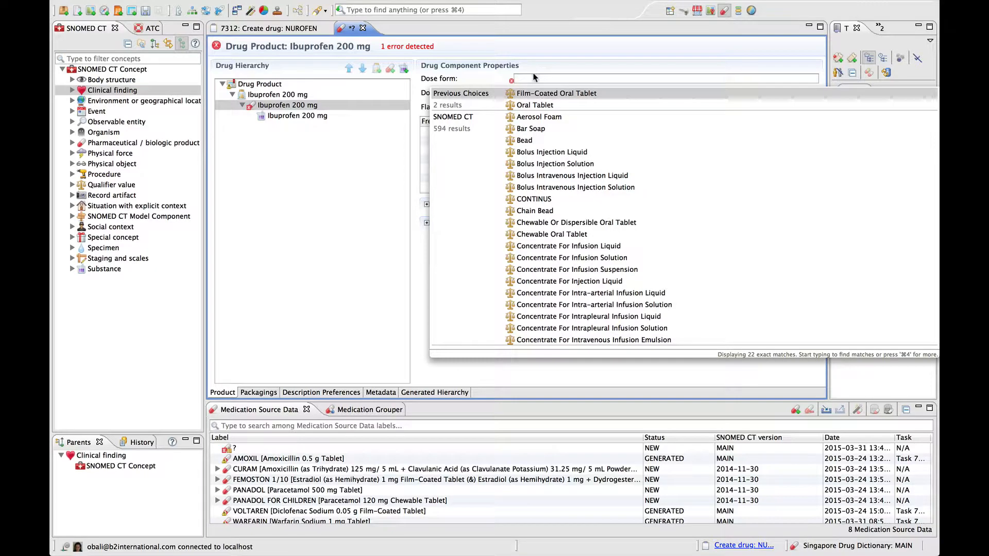
type("ora")
key("Down")
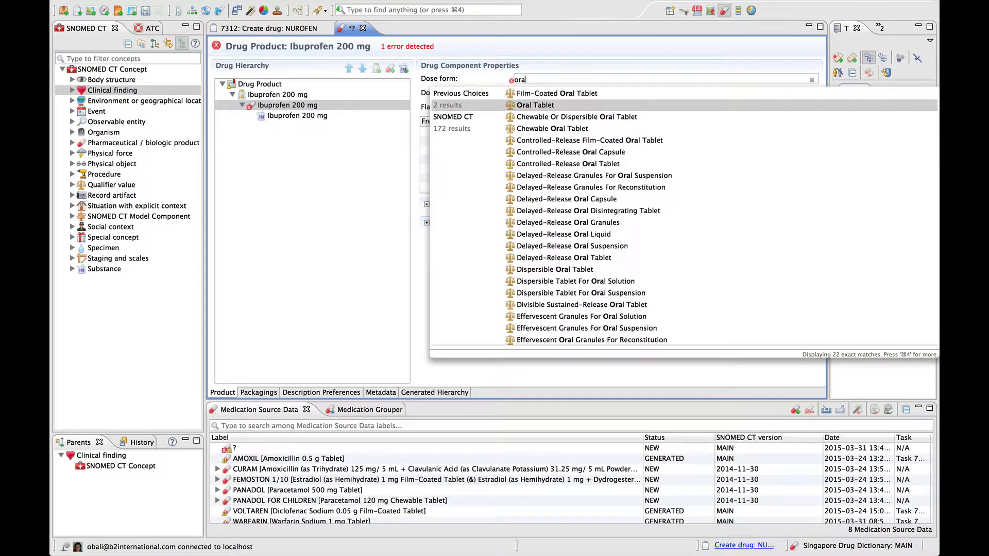
key("Return")
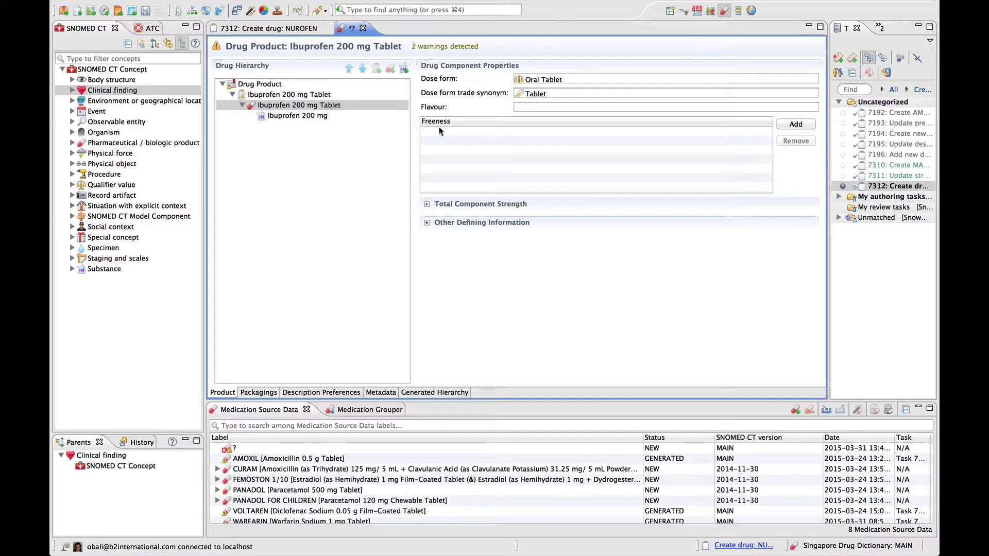
Set the top-level drug product's Trade Name Root to NUROFEN and save the drug product
left_click(283, 97)
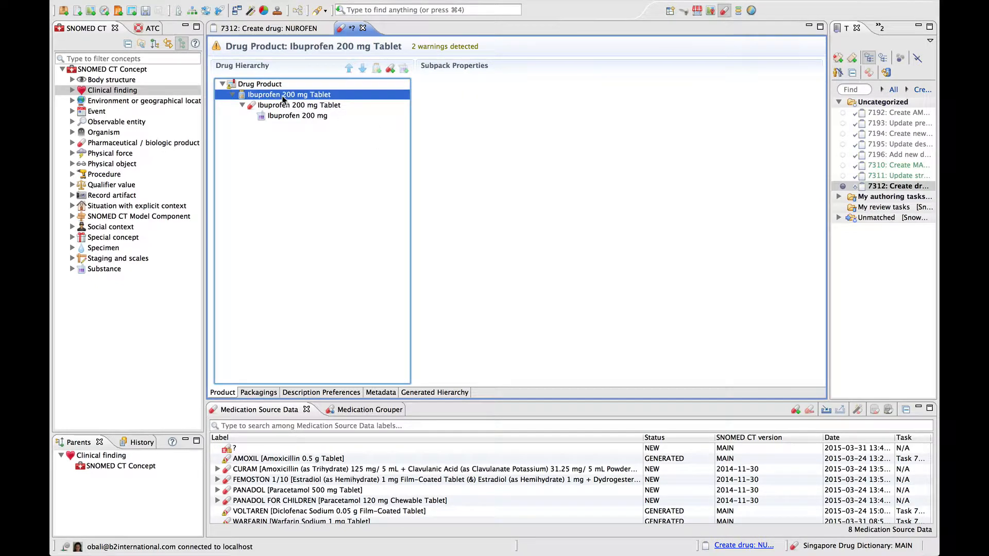
left_click(254, 84)
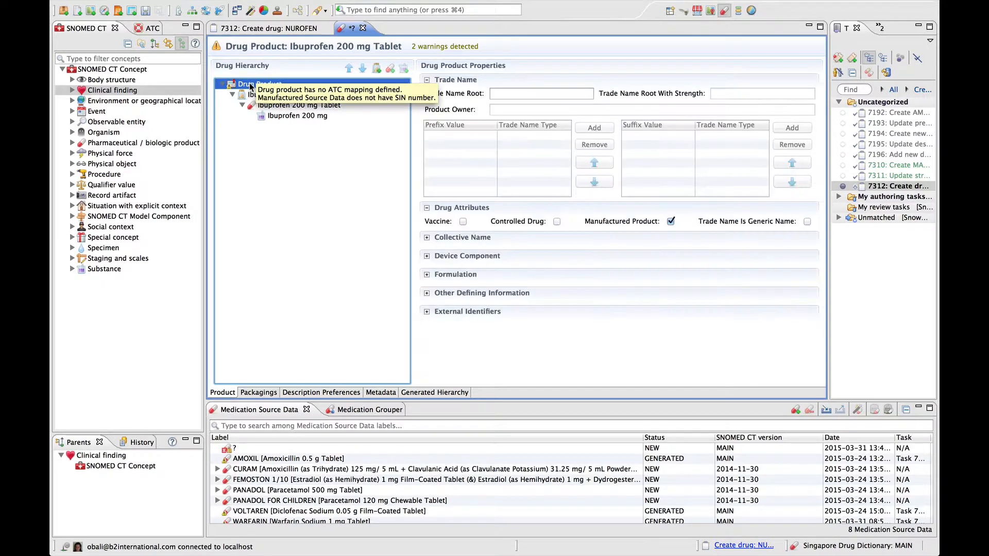
left_click(498, 93)
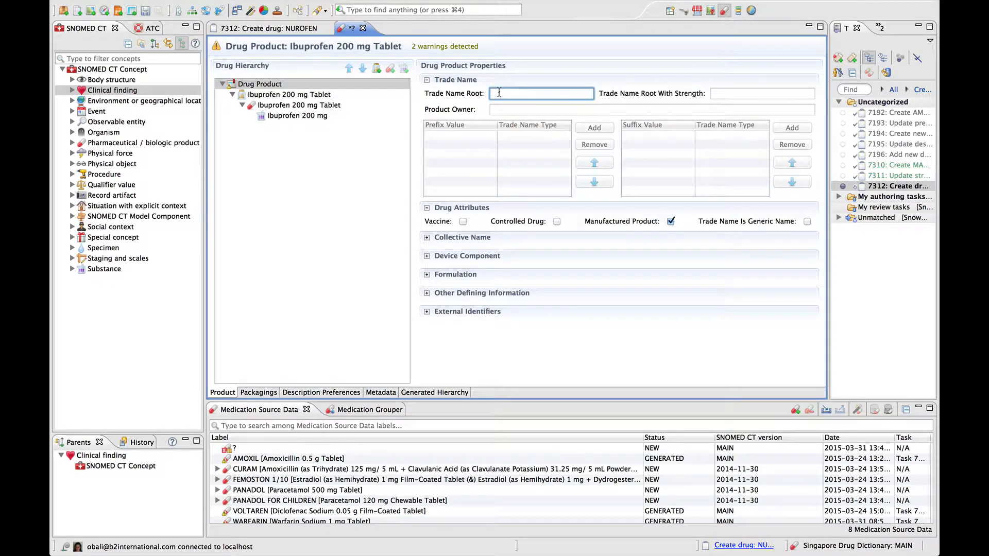
type("NUROFEN")
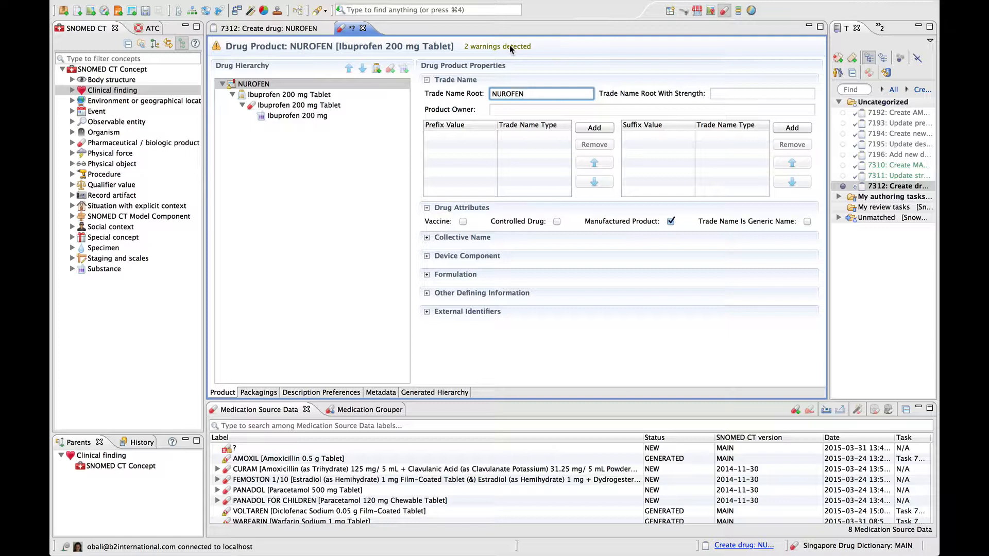
mouse_move(509, 45)
left_click(146, 12)
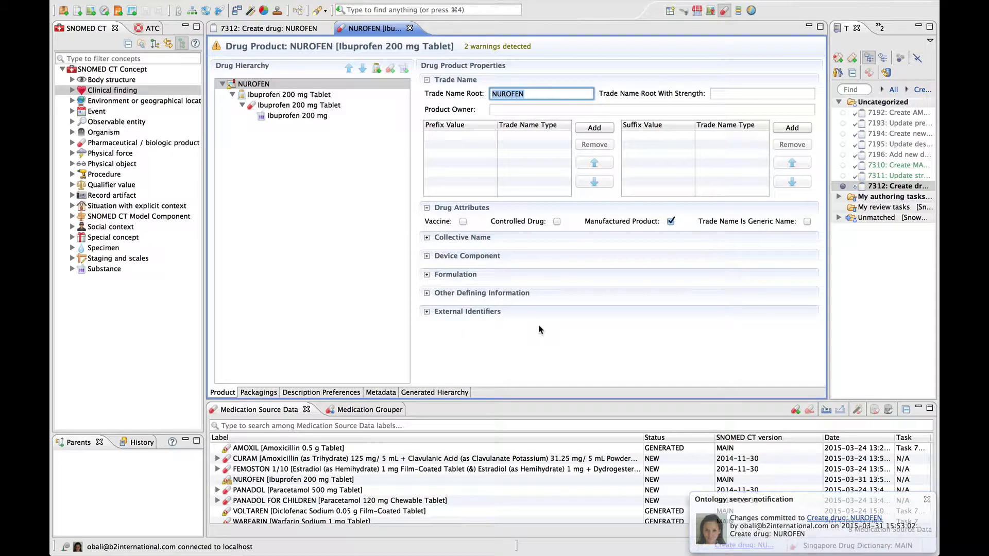
Set the "Create drug: NUROFEN" task's status to ENTERED and save the task
left_click(249, 29)
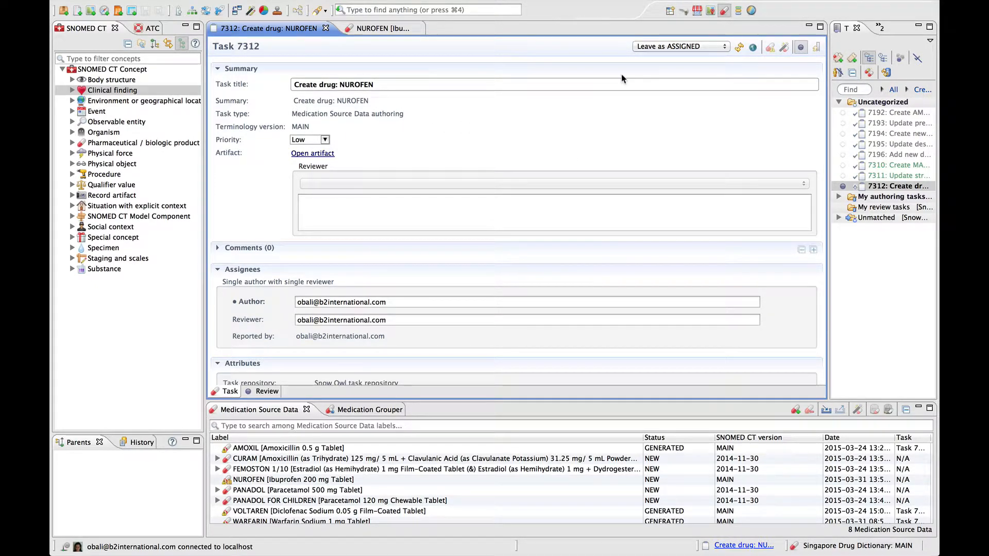
left_click(669, 47)
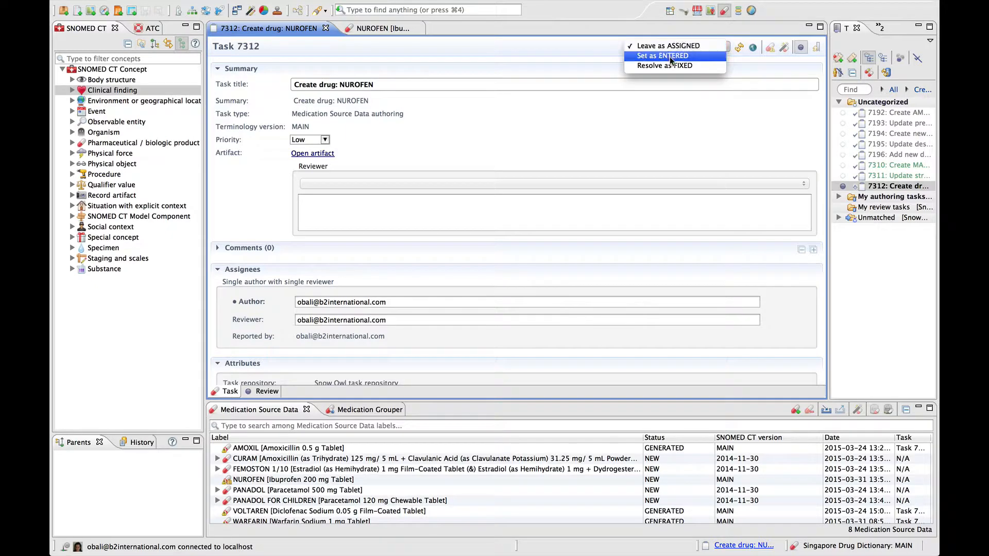
left_click(669, 56)
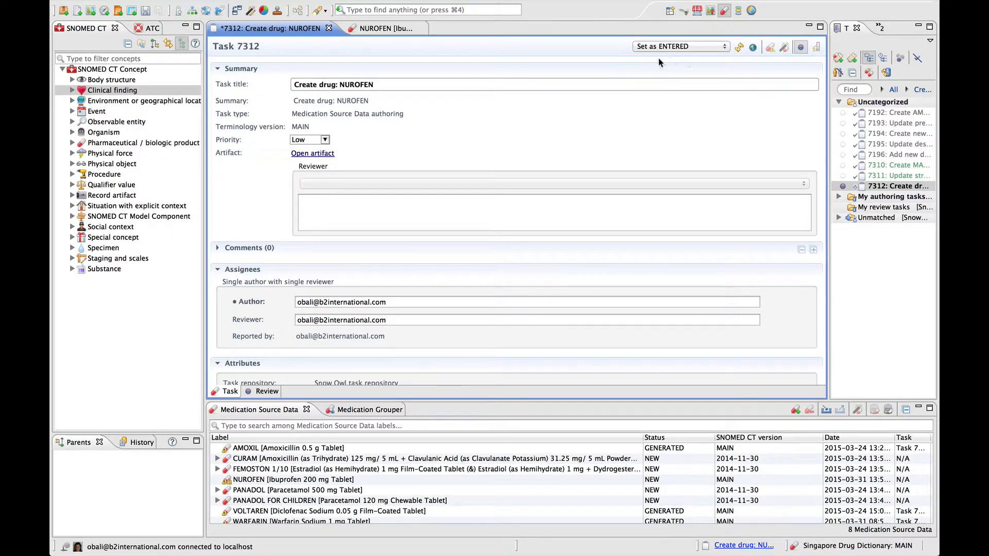
left_click(146, 10)
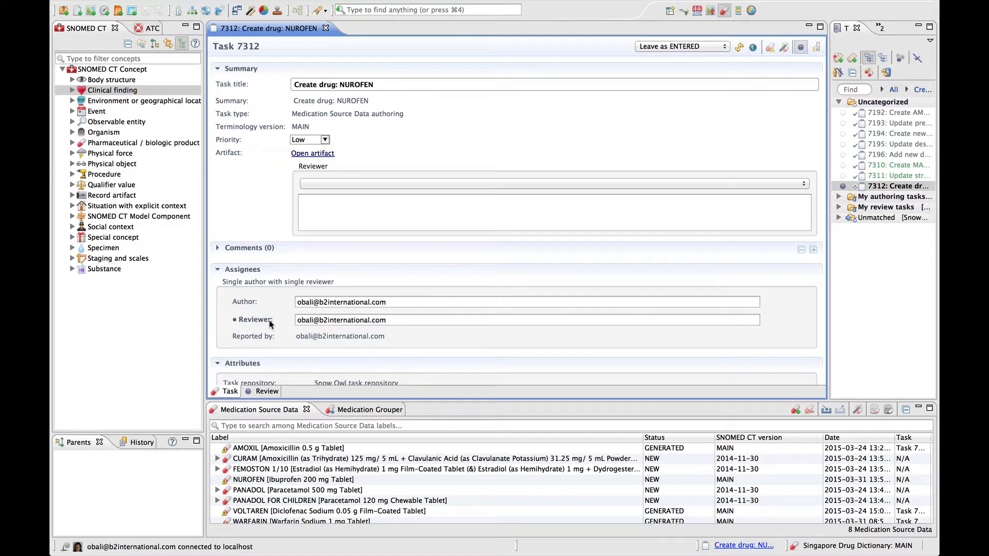
mouse_move(270, 323)
Deactivate the NUROFEN task to compare the medication source data list without it, and reopen and reactivate the task
left_click(295, 480)
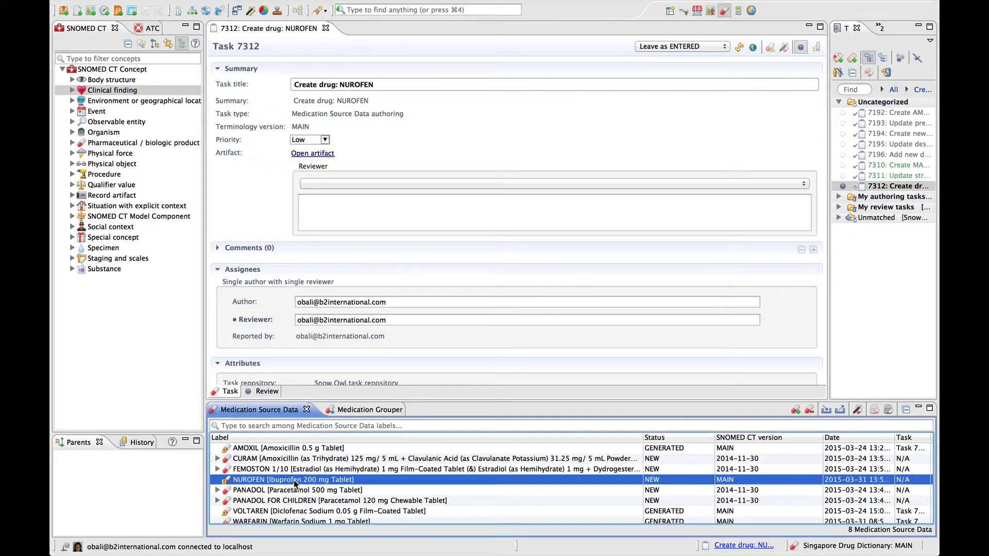
left_click(801, 48)
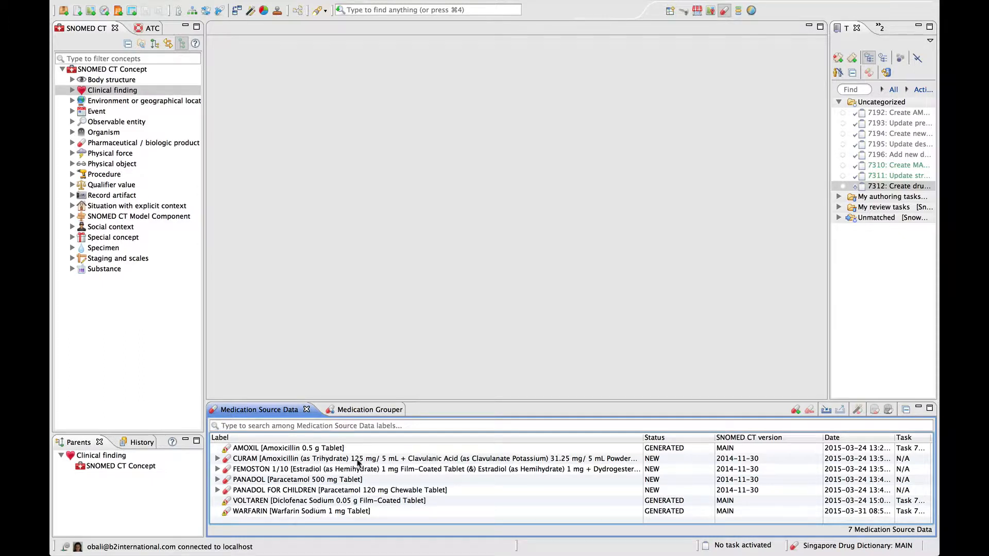
mouse_move(843, 190)
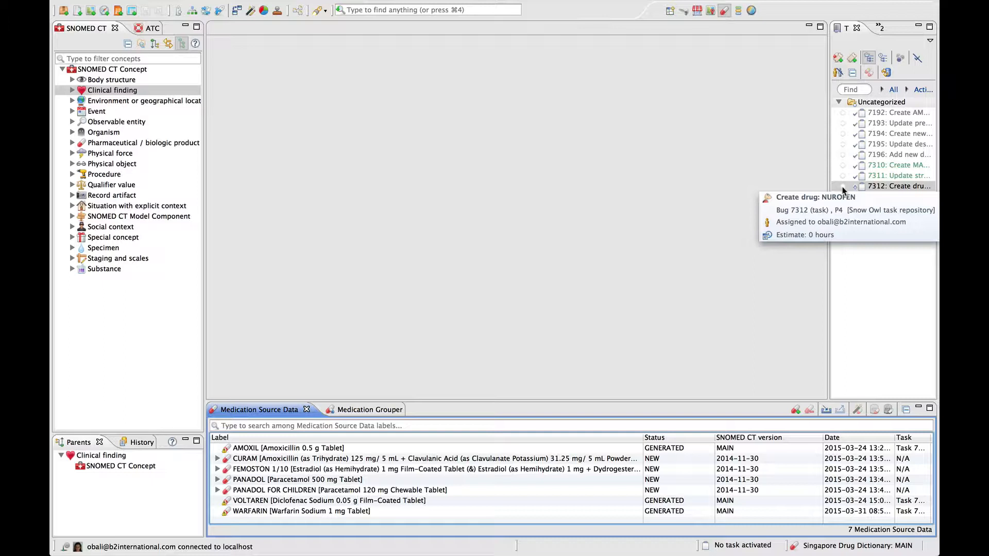
double_click(896, 186)
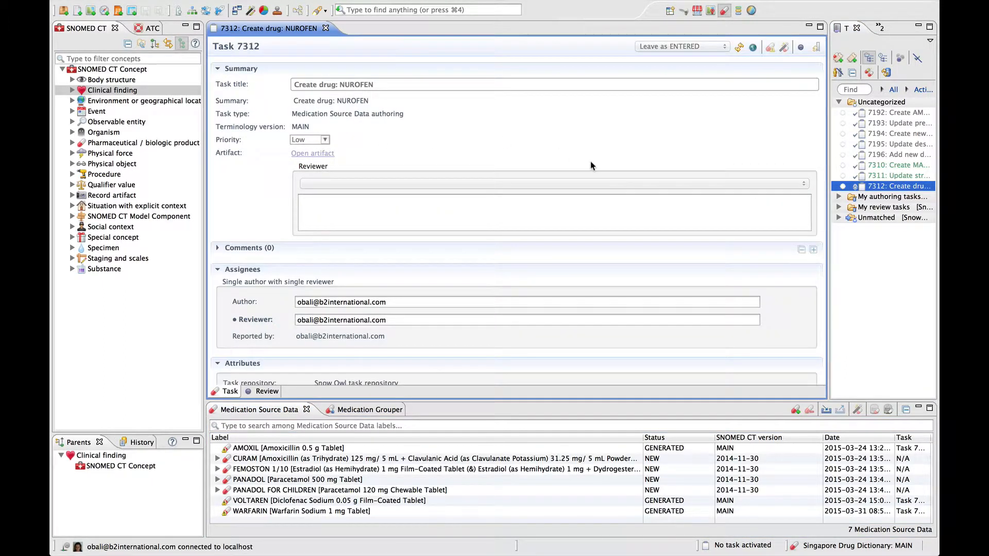
left_click(801, 48)
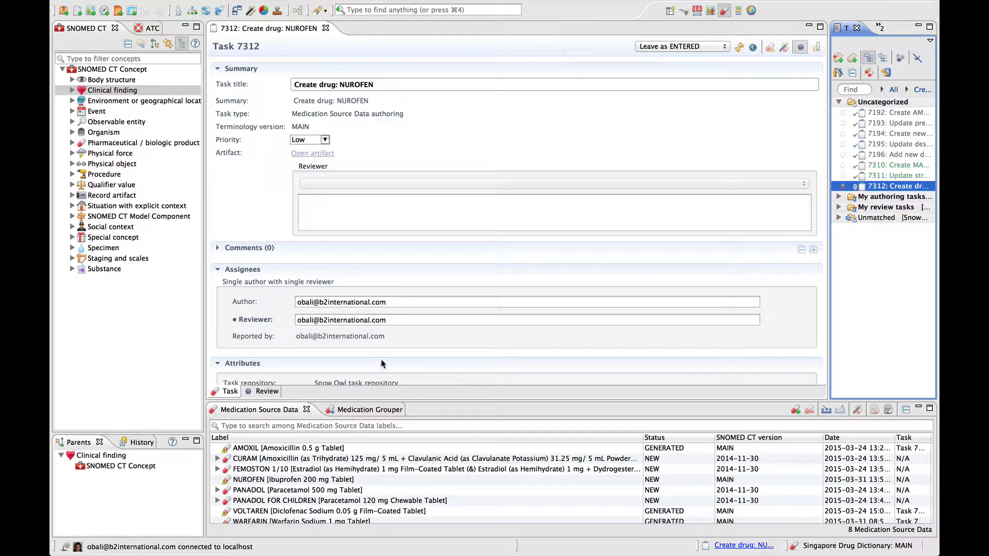
left_click(277, 185)
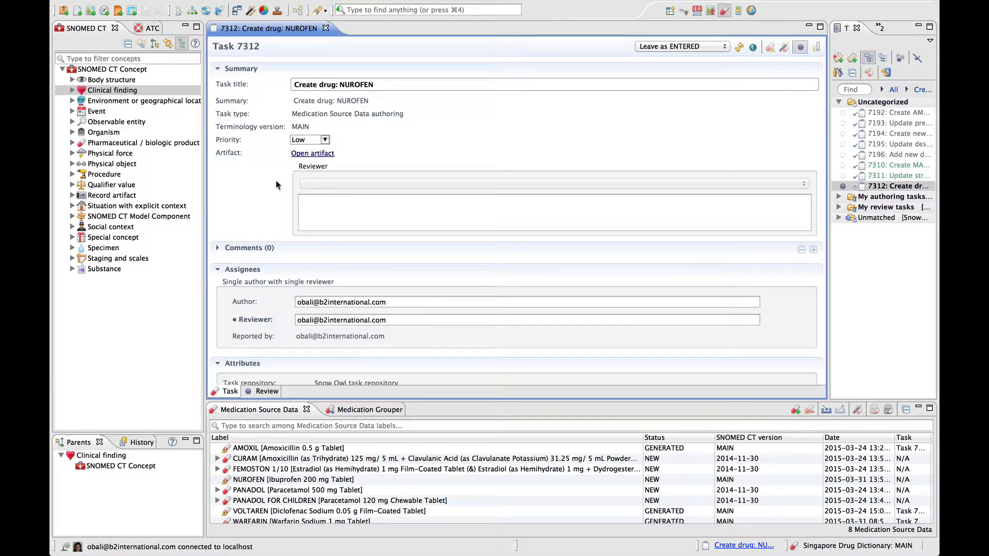
Open the task's drug product artifact for review, and record and save the reviewer's decision as Accept
left_click(309, 154)
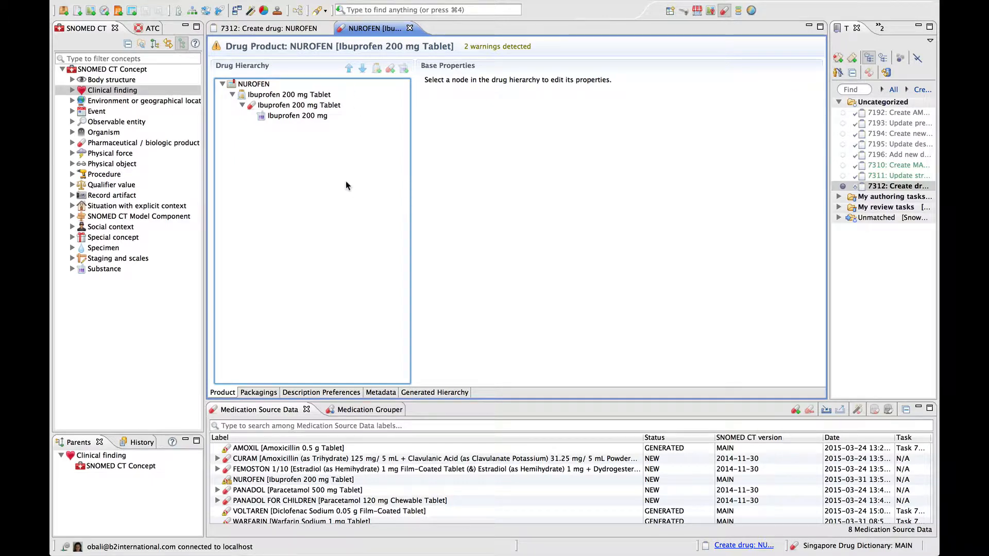
left_click(269, 29)
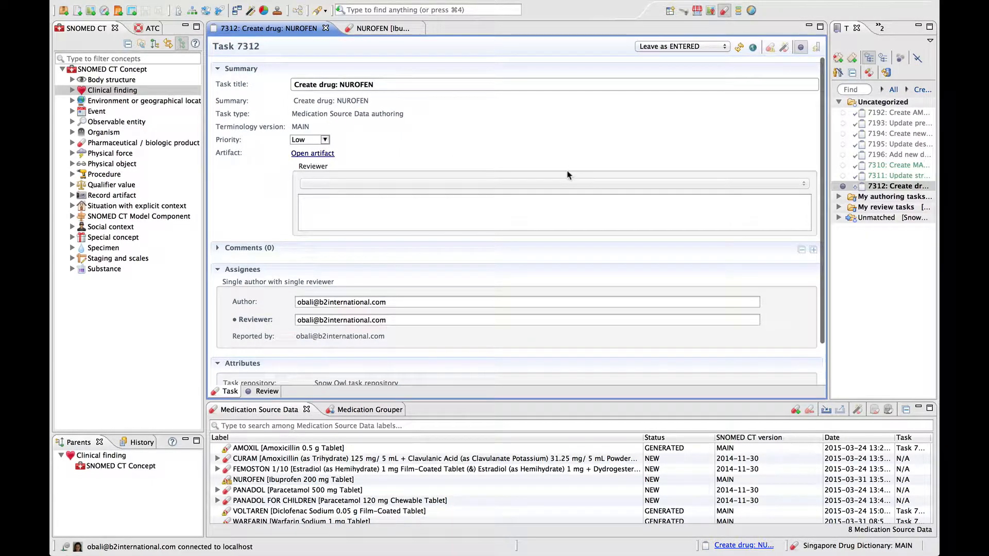
left_click(739, 47)
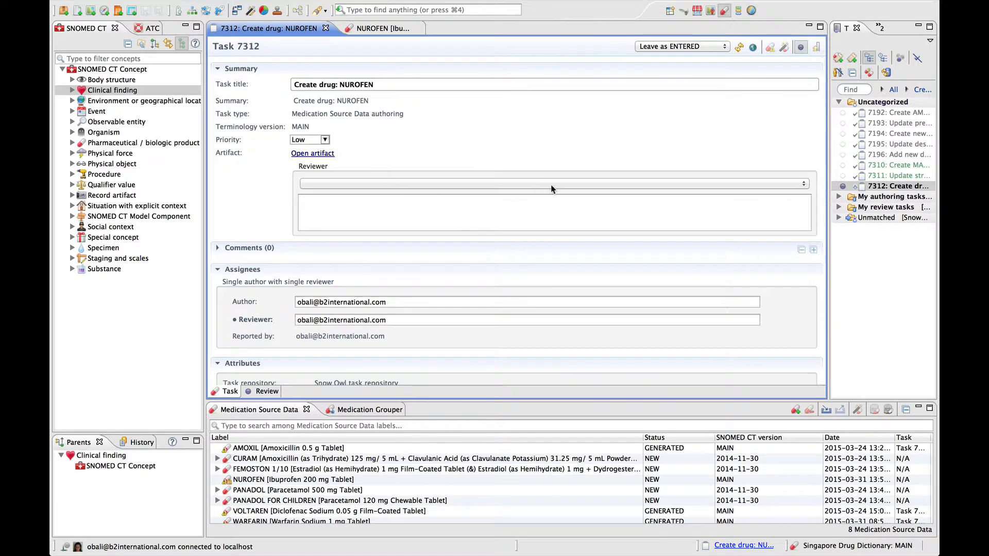
left_click(590, 183)
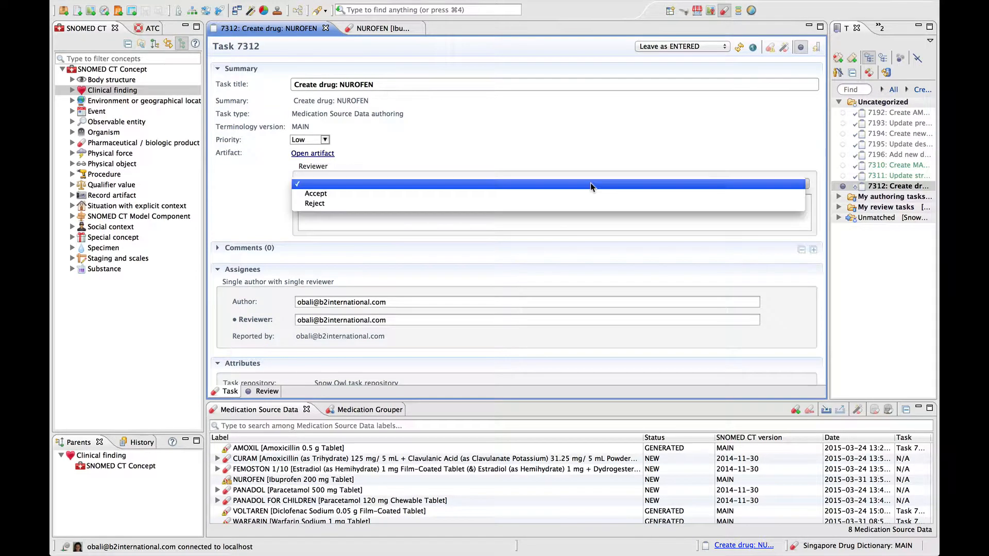
left_click(404, 194)
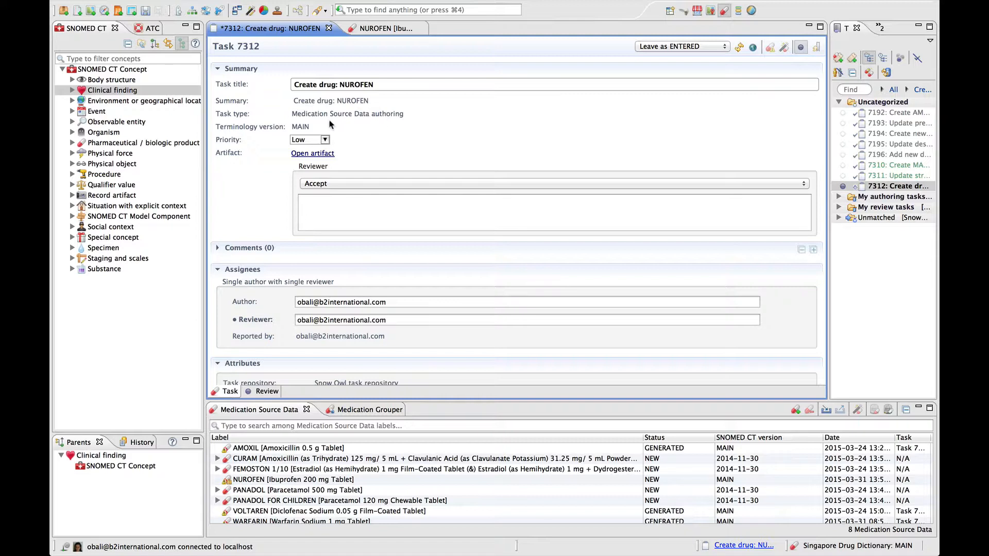
left_click(145, 12)
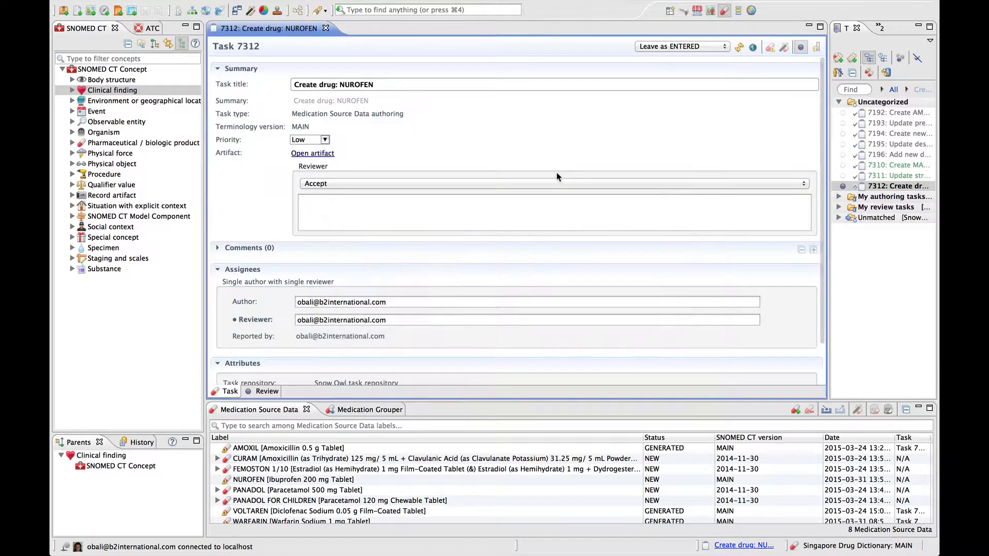
Set the reviewed NUROFEN task's status to REVIEWED and save the task
left_click(660, 48)
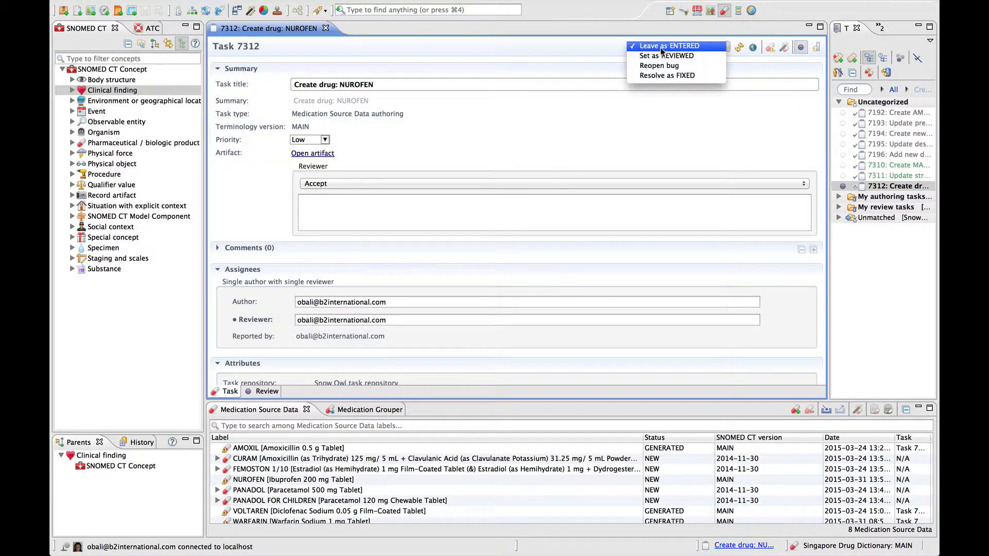
left_click(667, 53)
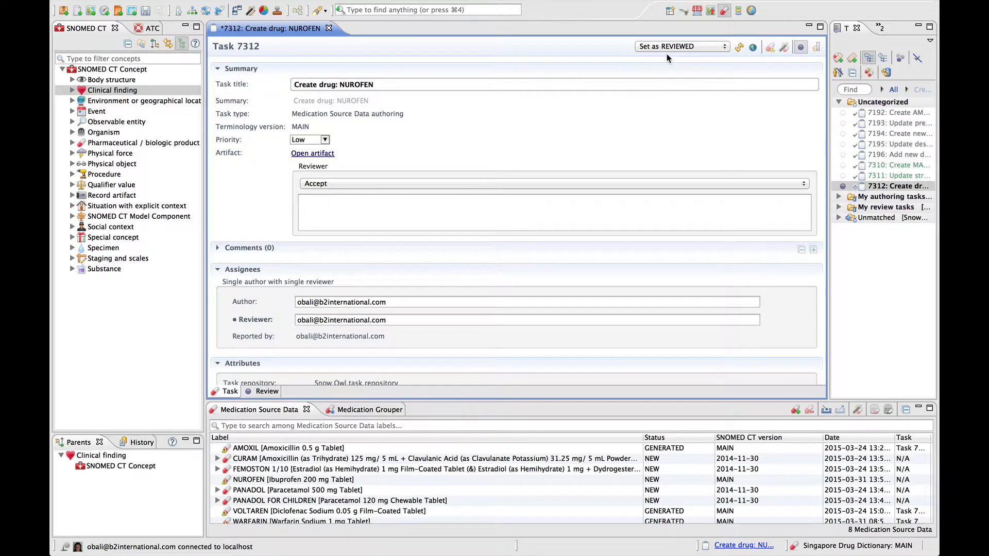
key("super+s")
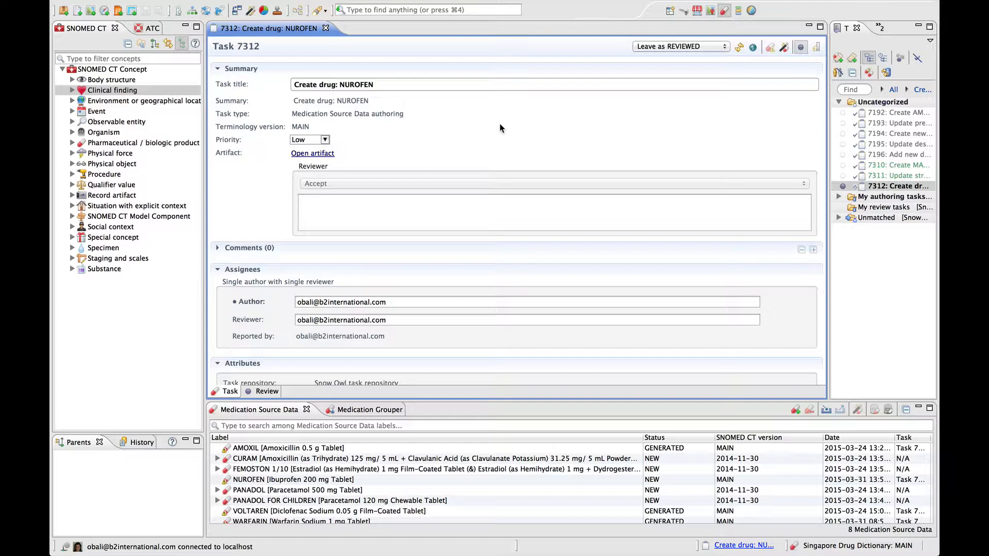
Open the NUROFEN [Ibuprofen 200 mg Tablet] source data and generate its ontology preview, with the whole hierarchy expanded in a wider view
double_click(265, 480)
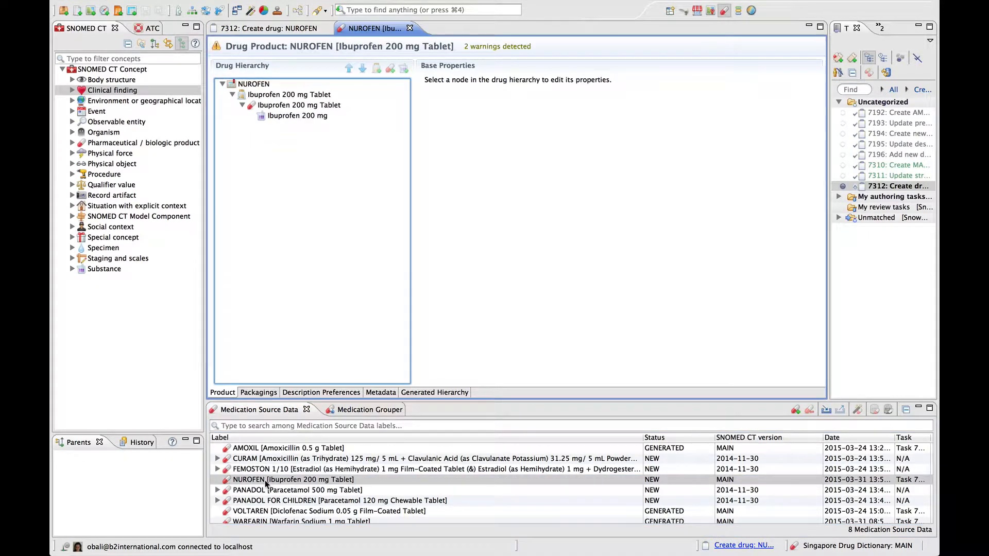
left_click(880, 27)
left_click(876, 60)
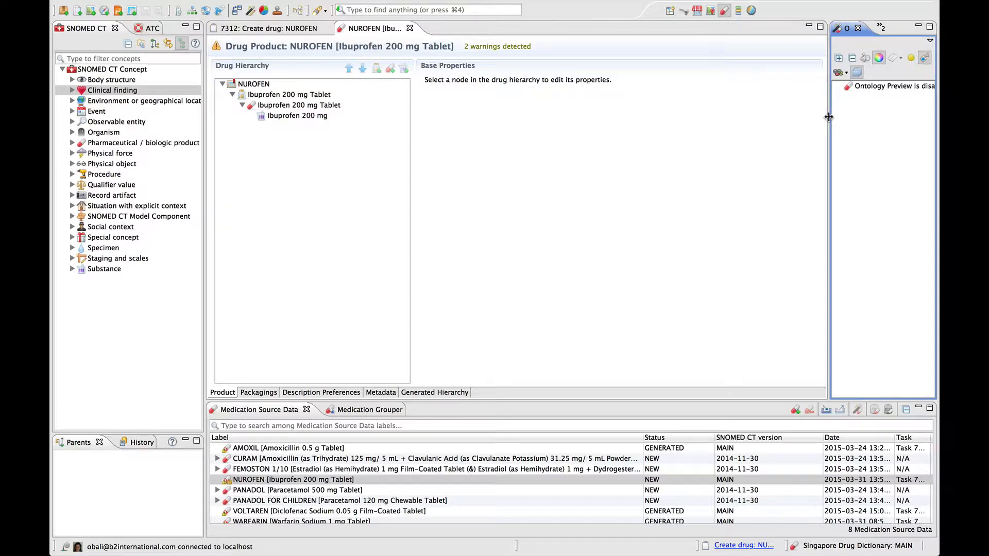
left_click_drag(828, 116, 744, 140)
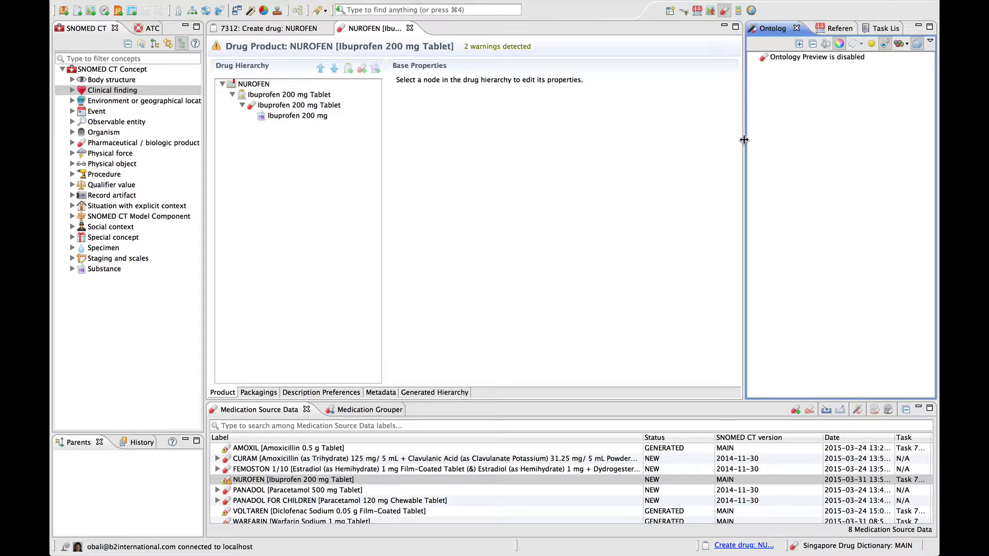
left_click(825, 44)
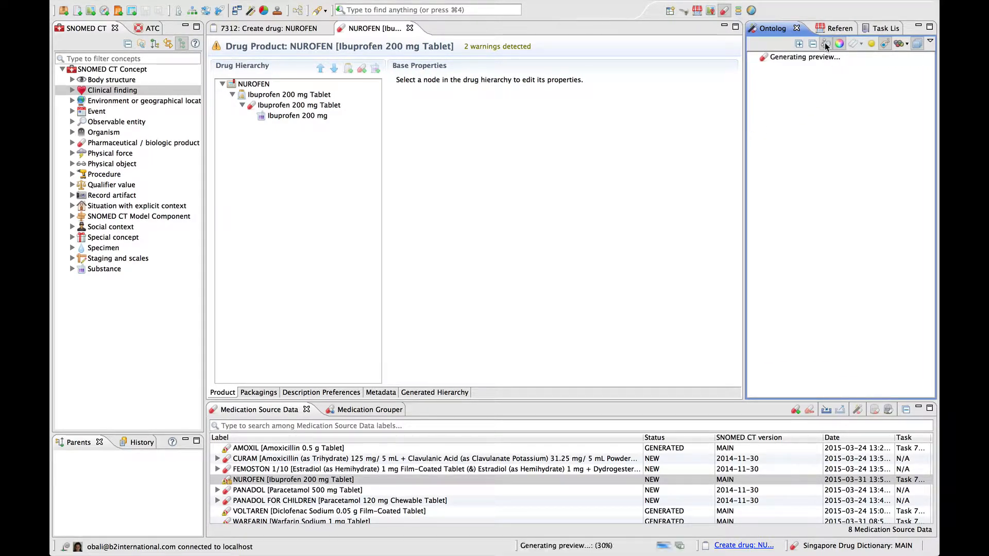
left_click(798, 44)
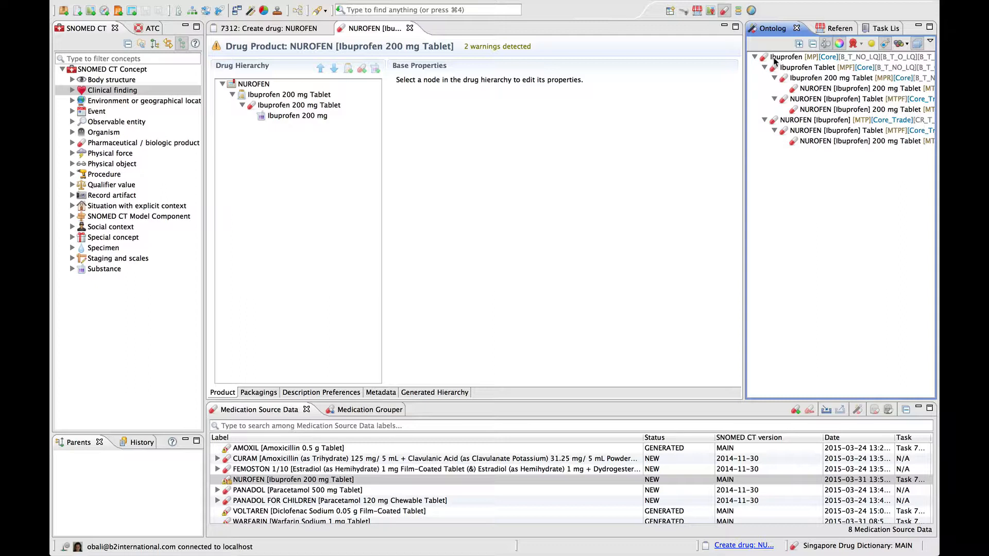
Hide the use case layer labels in the ontology preview and examine the product type and Core labels across the NUROFEN hierarchy
mouse_move(774, 61)
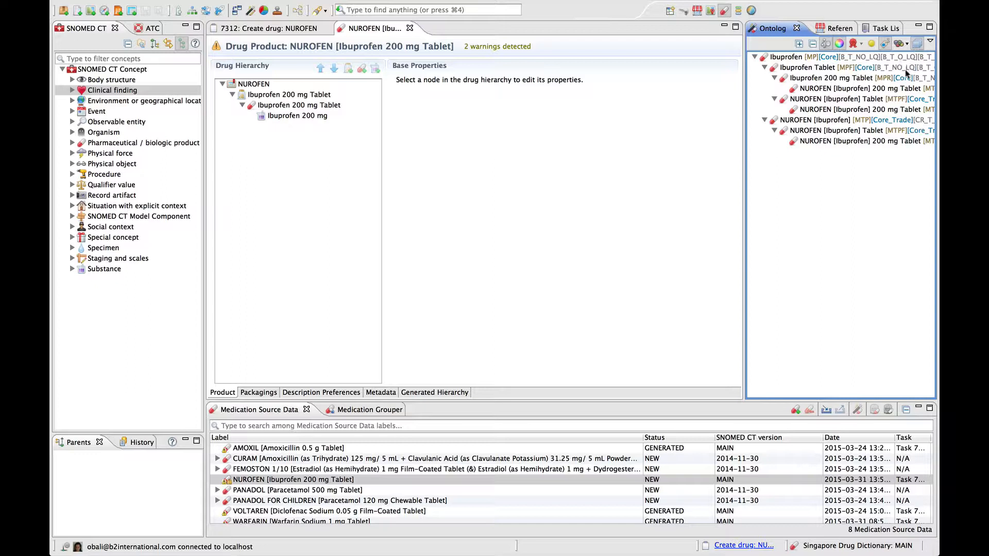
left_click(917, 45)
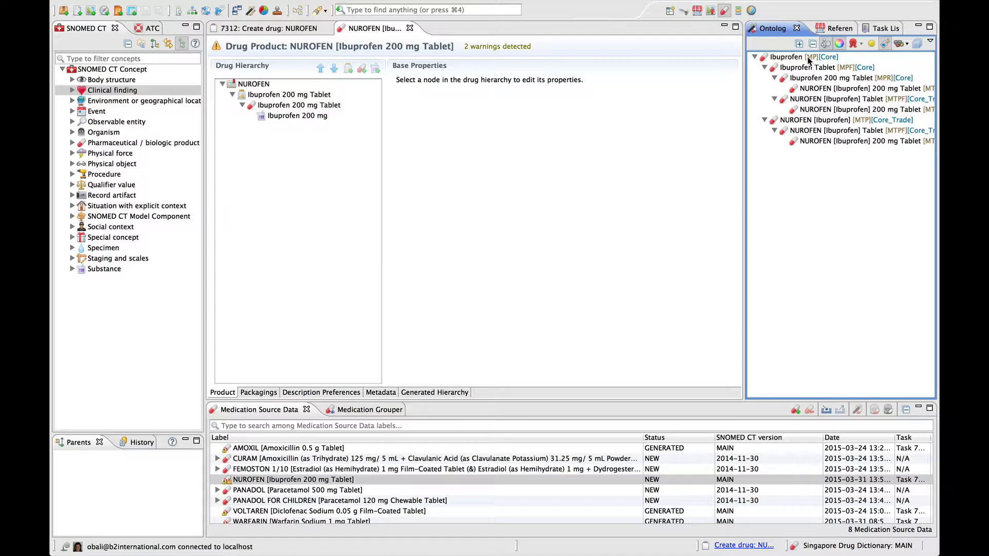
mouse_move(808, 60)
mouse_move(838, 78)
scroll(866, 174, "right", 5)
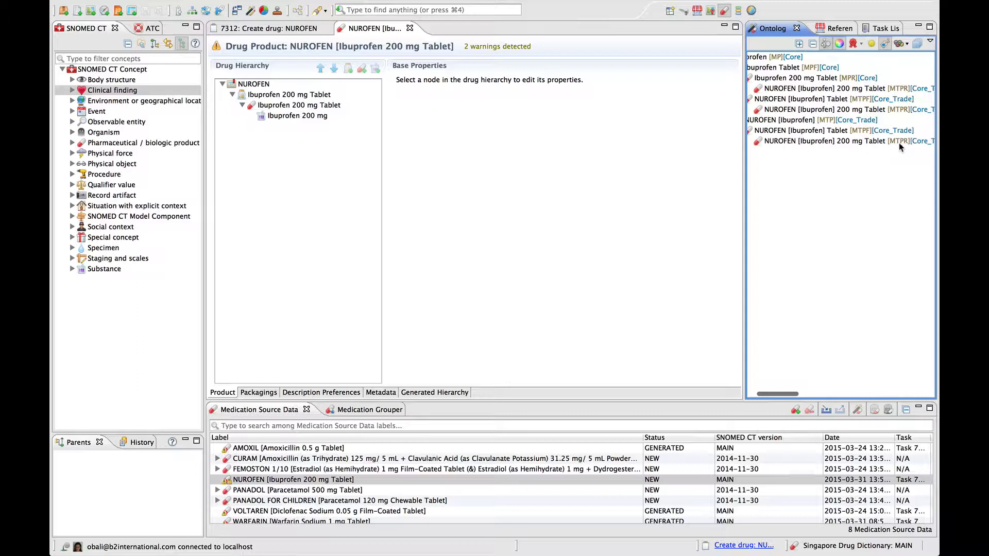
mouse_move(898, 146)
mouse_move(781, 143)
scroll(899, 194, "left", 5)
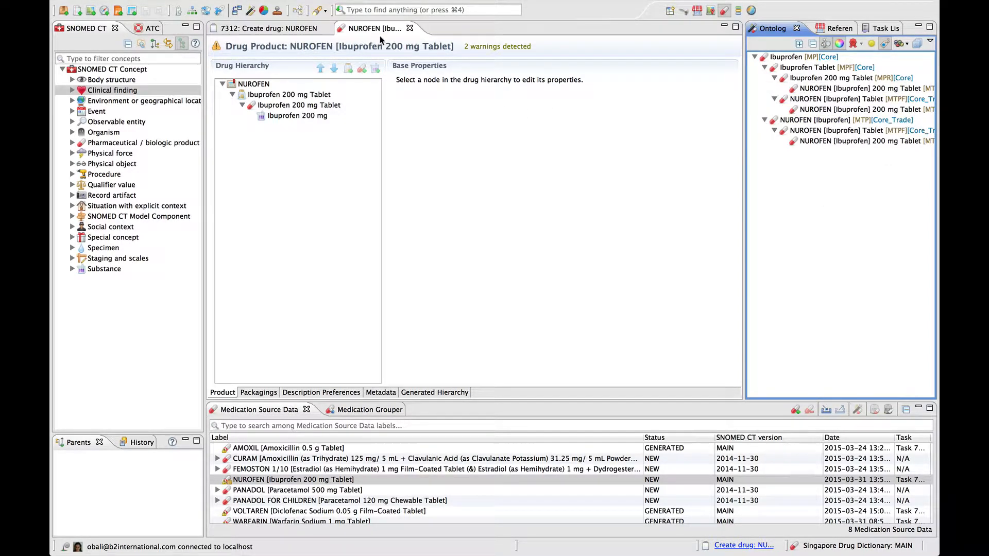
Close the NUROFEN drug product editor, generate the ontology from the NUROFEN task, and bring up the task list
left_click(252, 29)
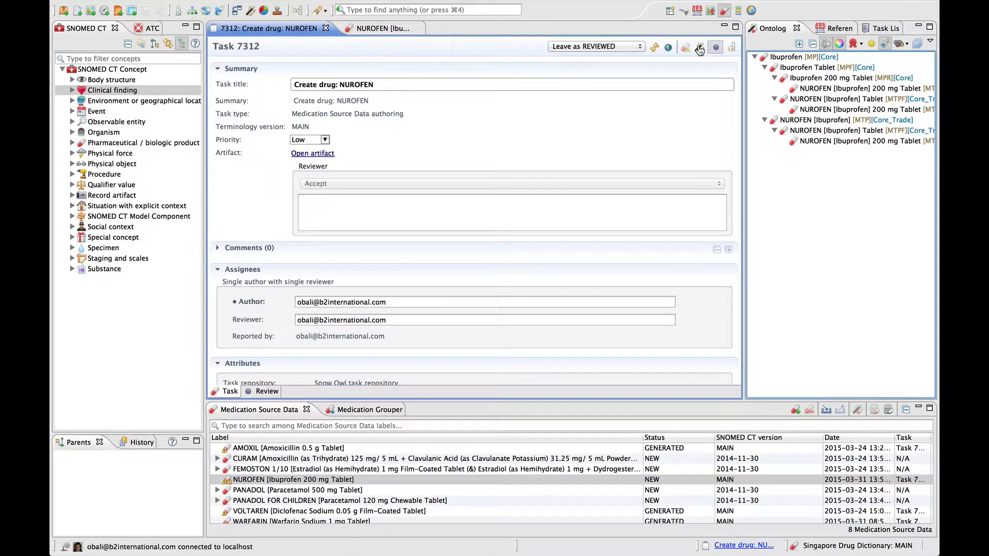
left_click(417, 29)
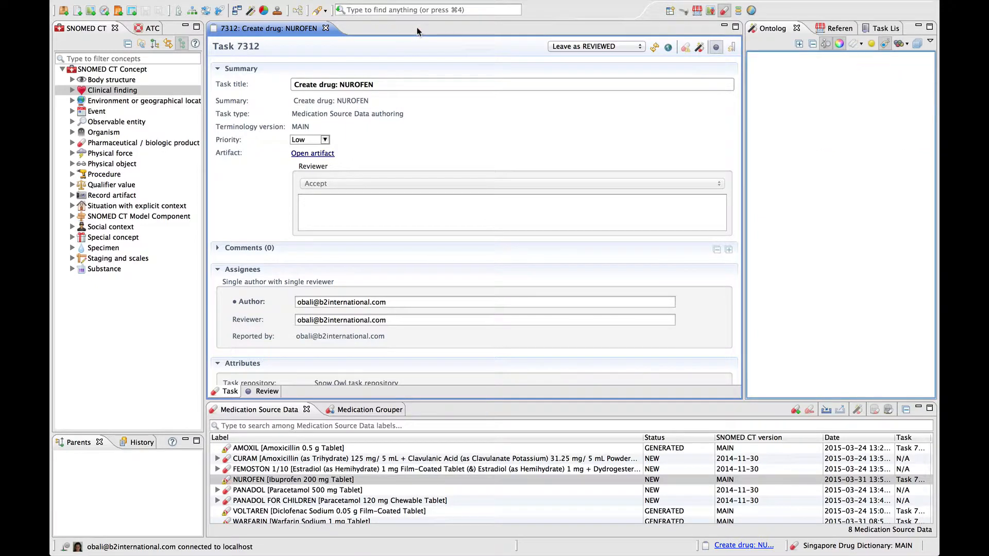
left_click(700, 48)
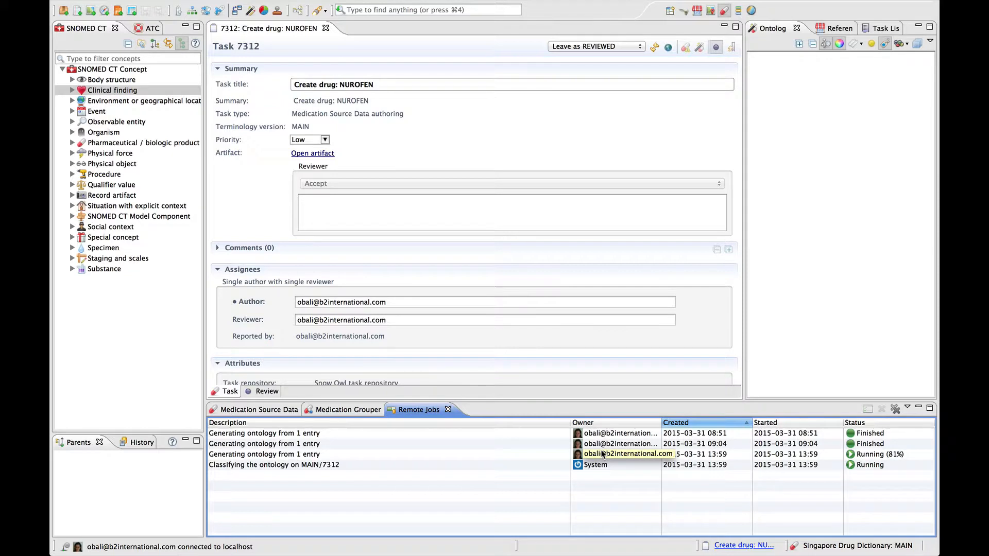
left_click(874, 28)
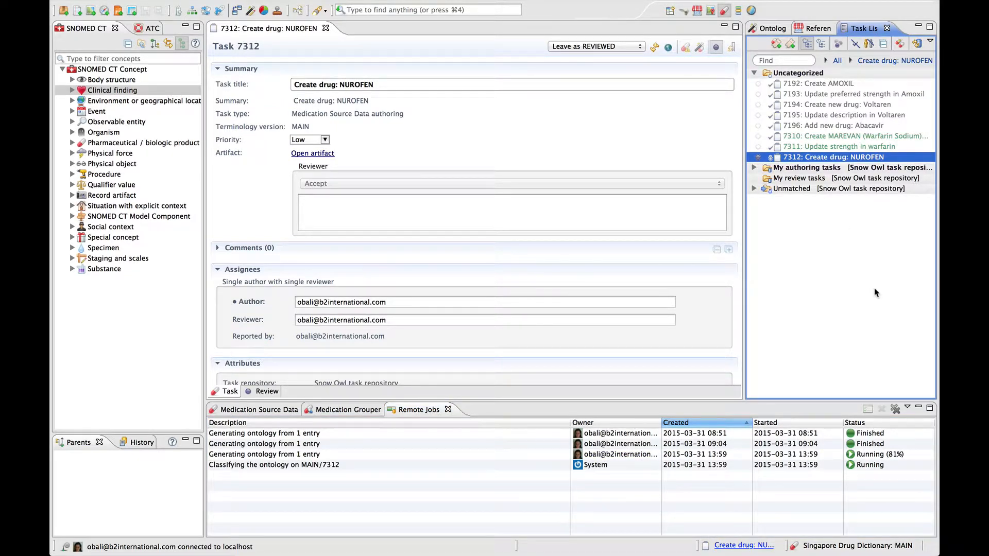
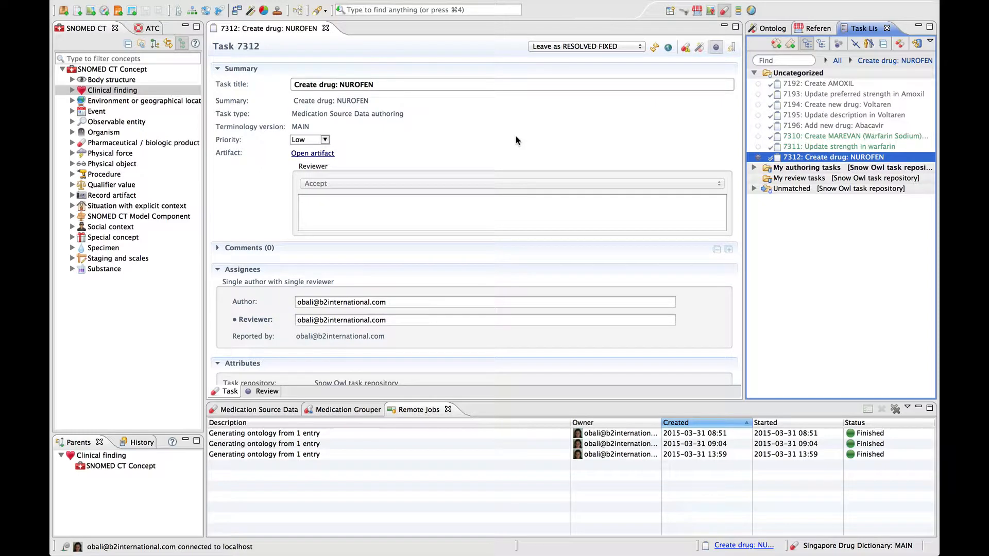
Open the NUROFEN task's review and examine the generated Singapore Drug Dictionary elements, including the changes listed for the Ibuprofen concept
left_click(265, 391)
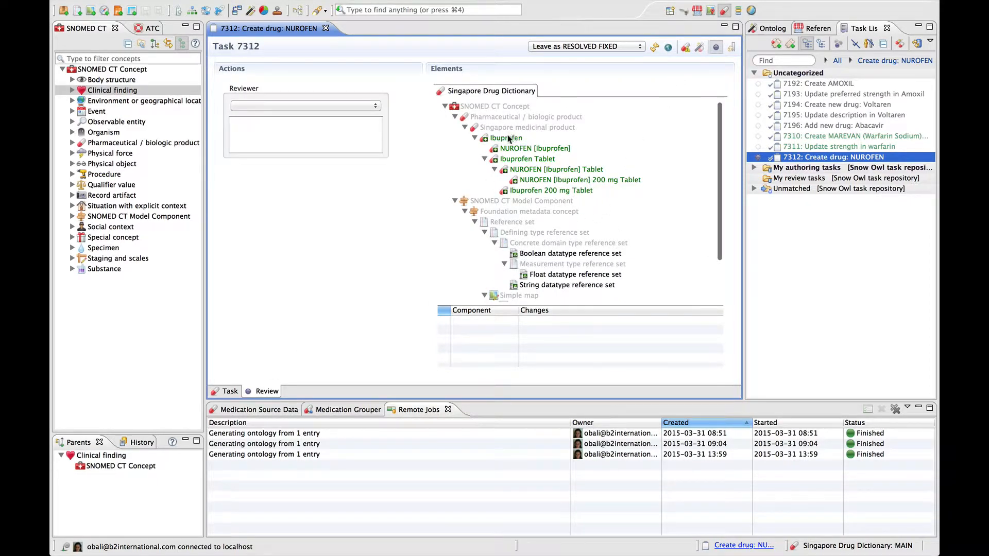
left_click(507, 138)
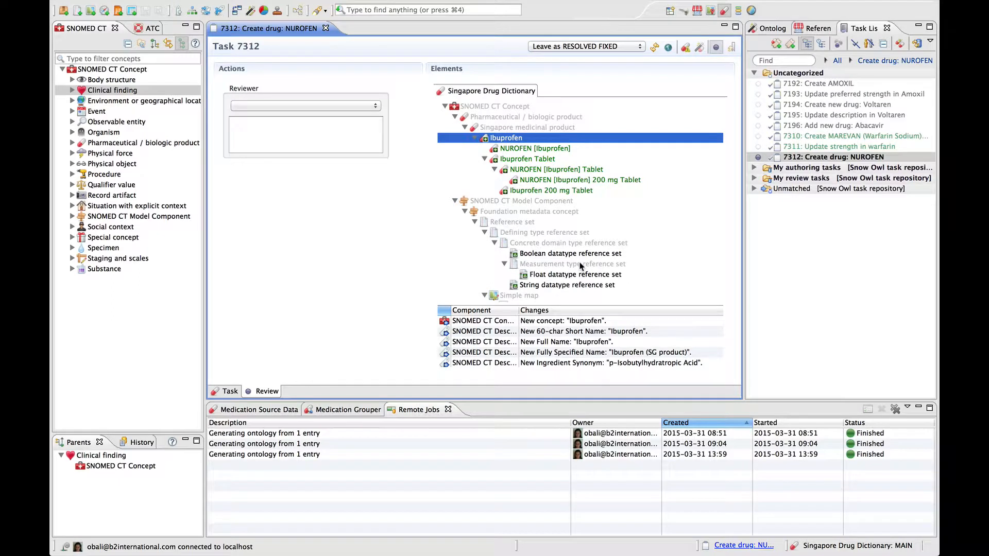
scroll(581, 266, "down", 5)
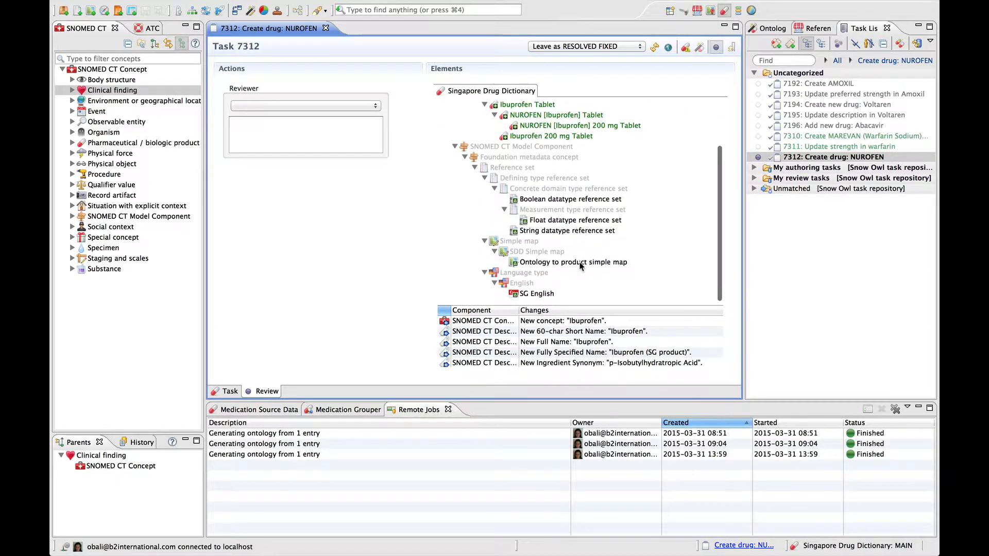
scroll(580, 266, "up", 5)
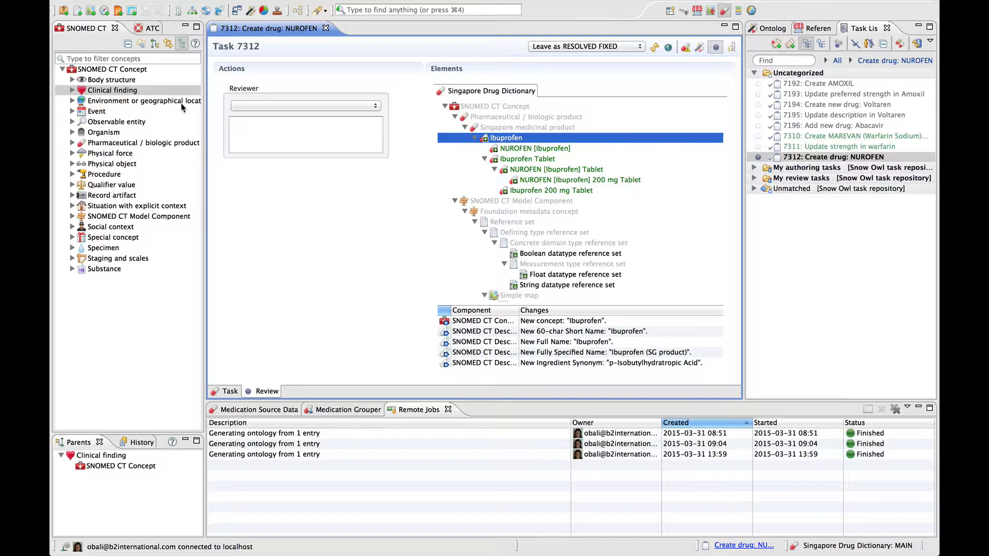
Search the SNOMED CT concepts for "nurofen", inspect the NUROFEN [Ibuprofen] concept's descriptions and properties, and close it
left_click(115, 57)
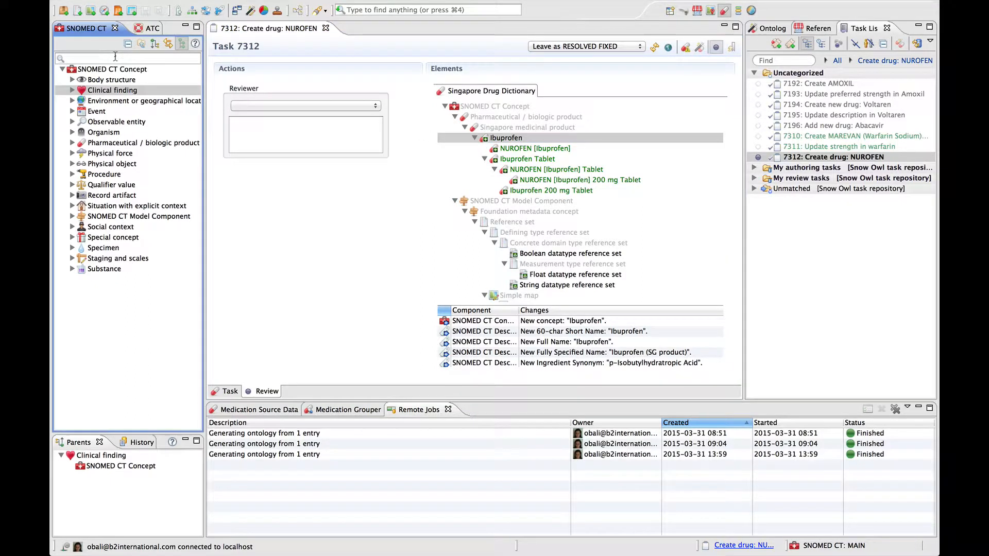
type("nurofen")
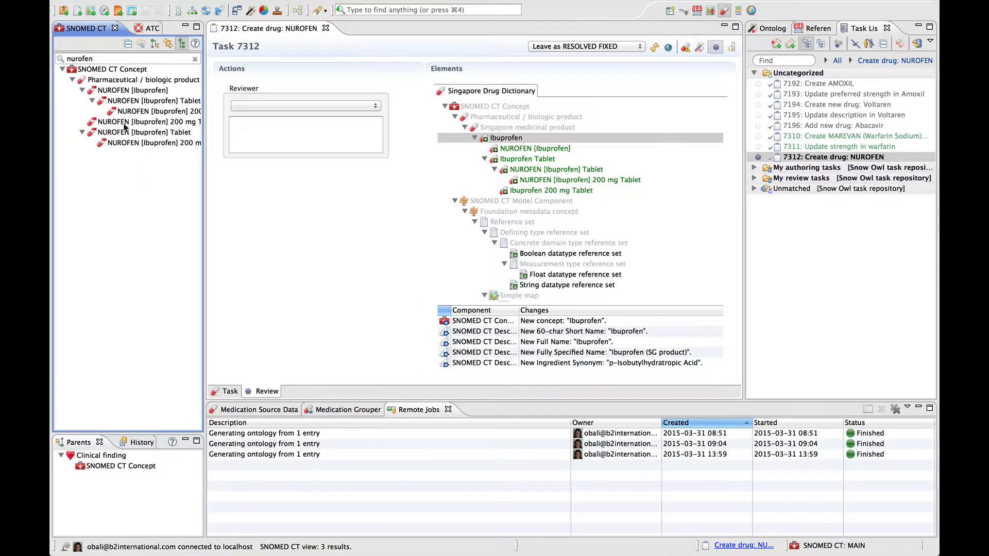
double_click(115, 92)
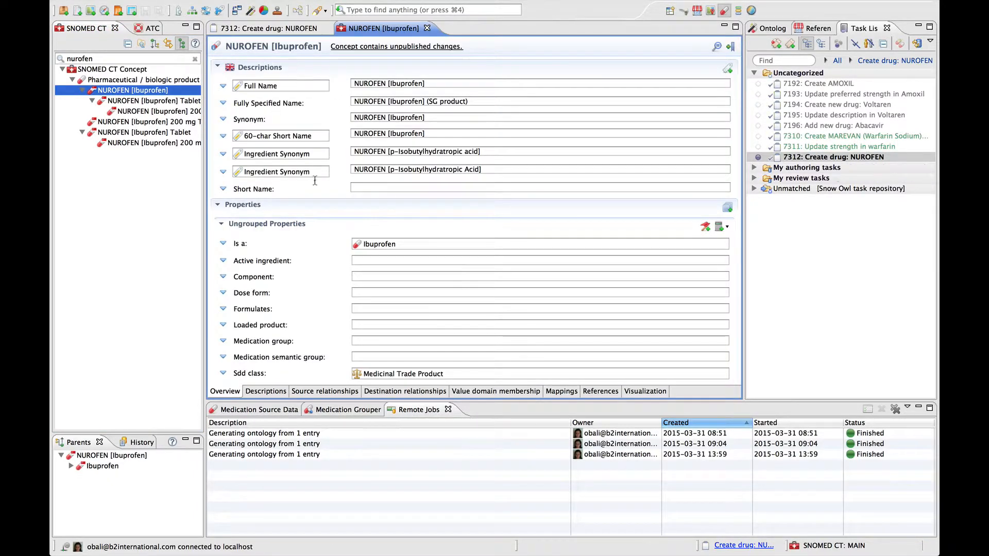
scroll(315, 195, "down", 15)
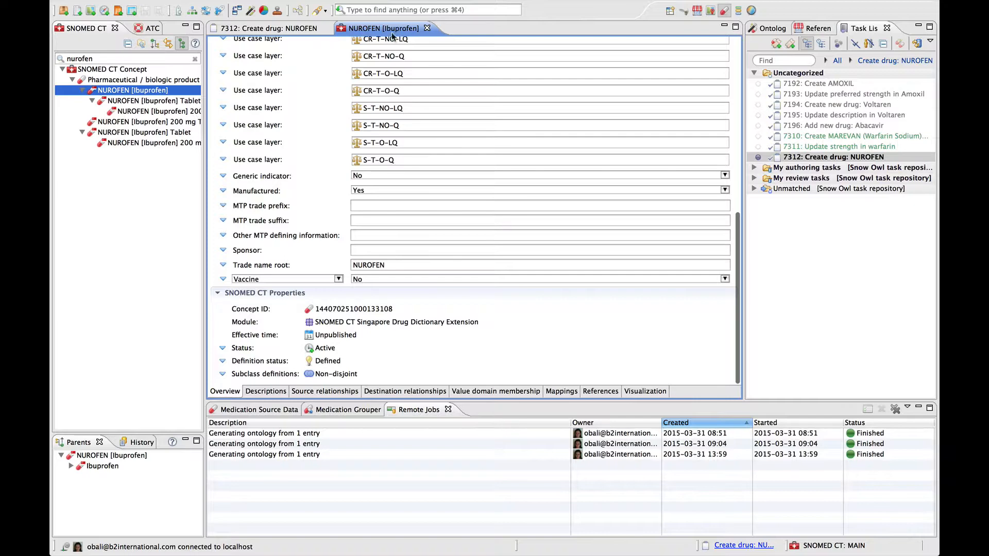
left_click(426, 29)
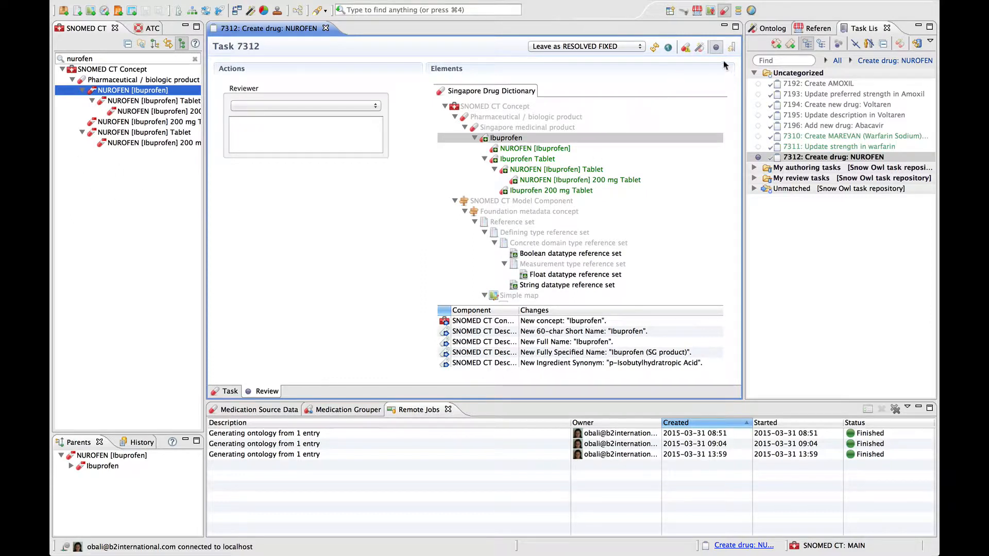
Deactivate the NUROFEN task to check the SNOMED CT concepts and medication source data without it, and reactivate it
left_click(716, 48)
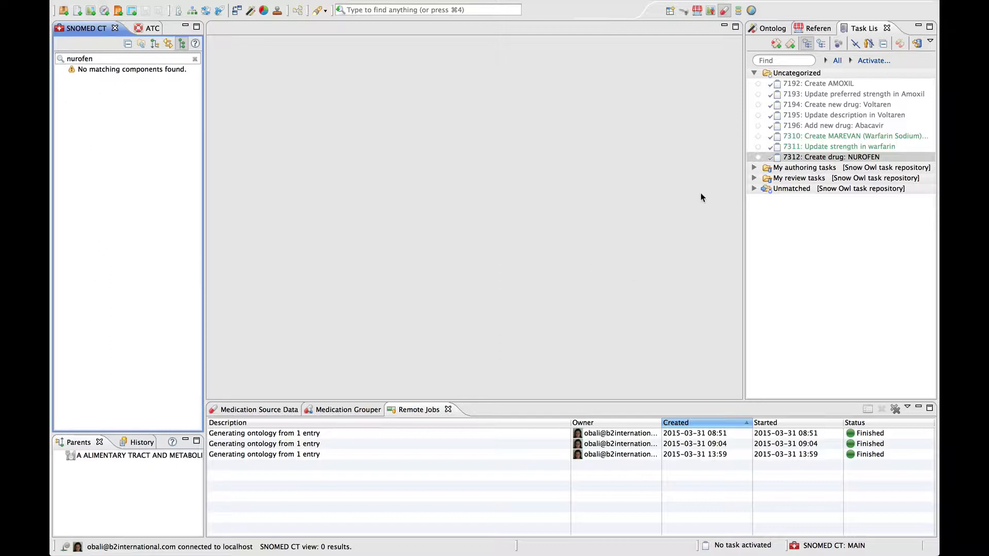
left_click(262, 411)
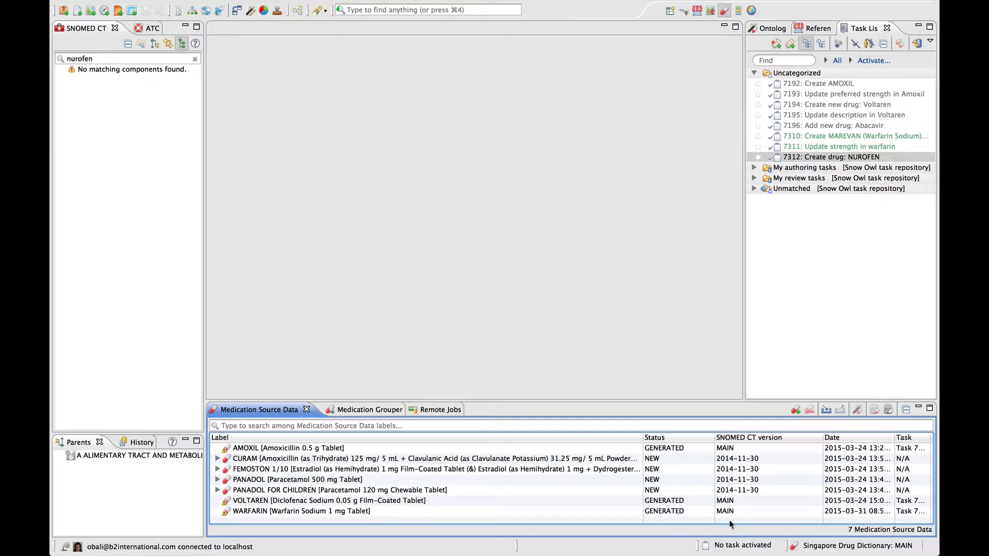
left_click(758, 157)
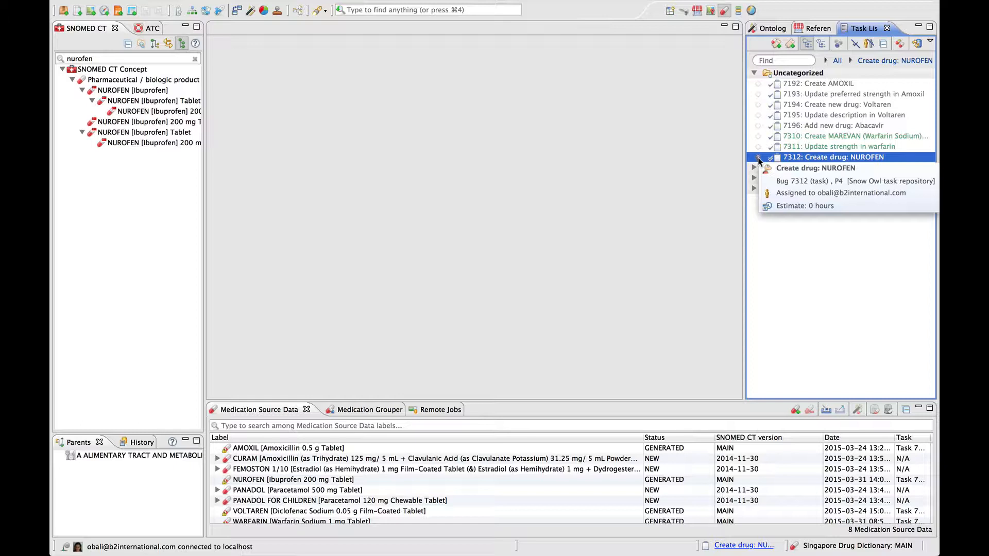
Reopen the NUROFEN task's review, set the reviewer's decision on the generated ontology to Accept, and save it
double_click(826, 157)
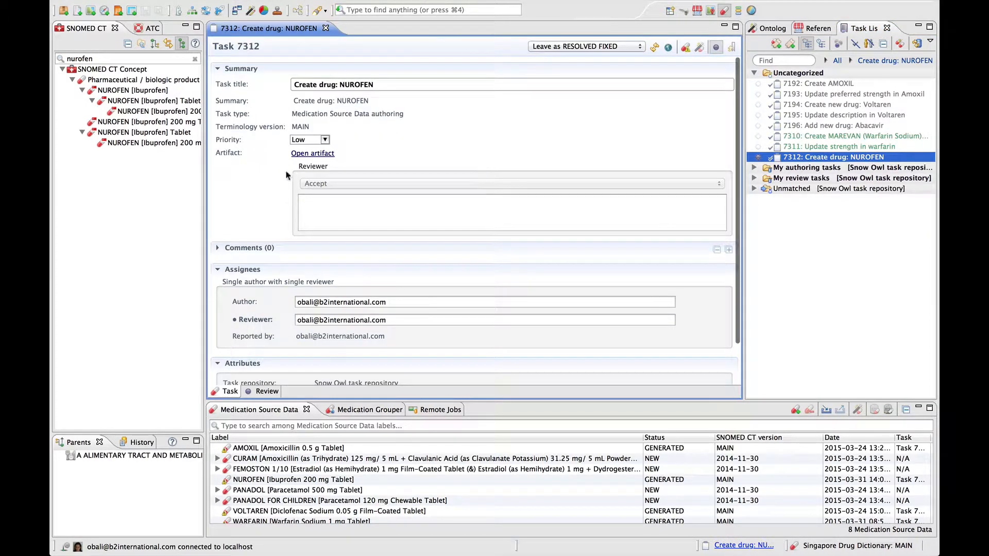
left_click(267, 392)
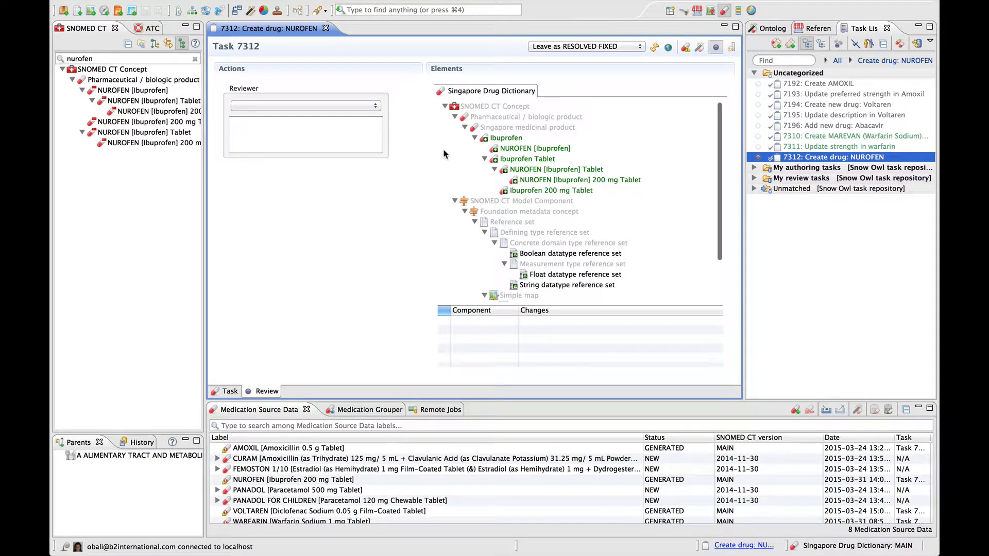
left_click(268, 106)
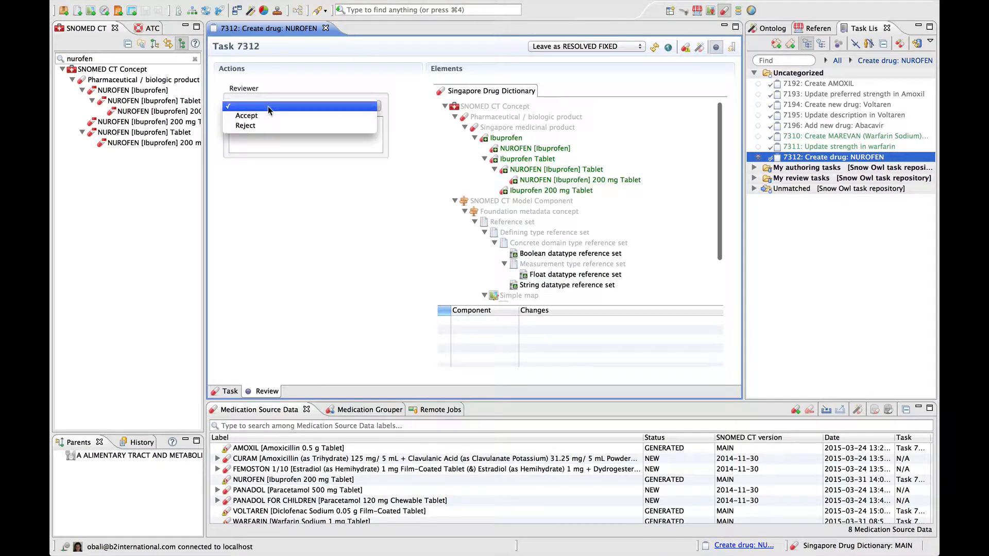
left_click(247, 116)
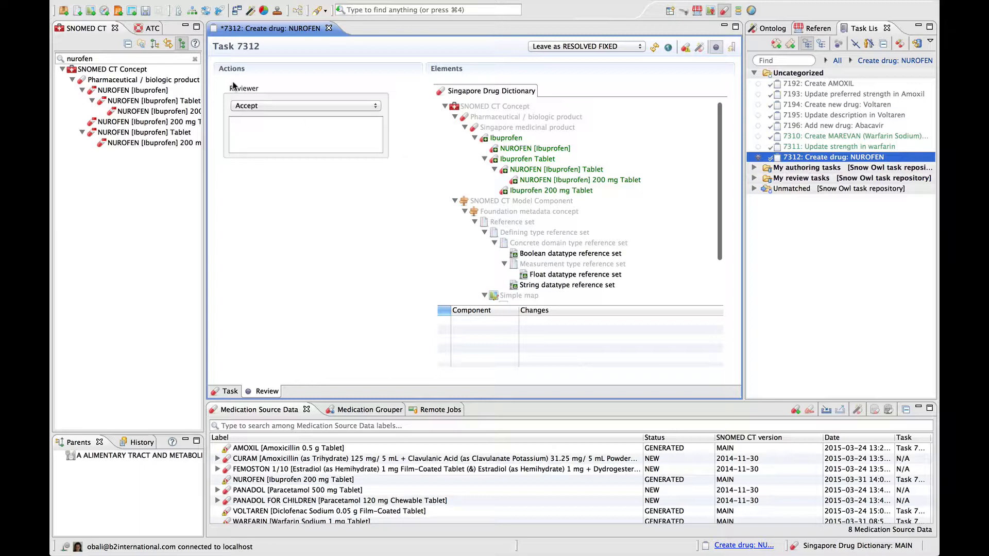
key("super+s")
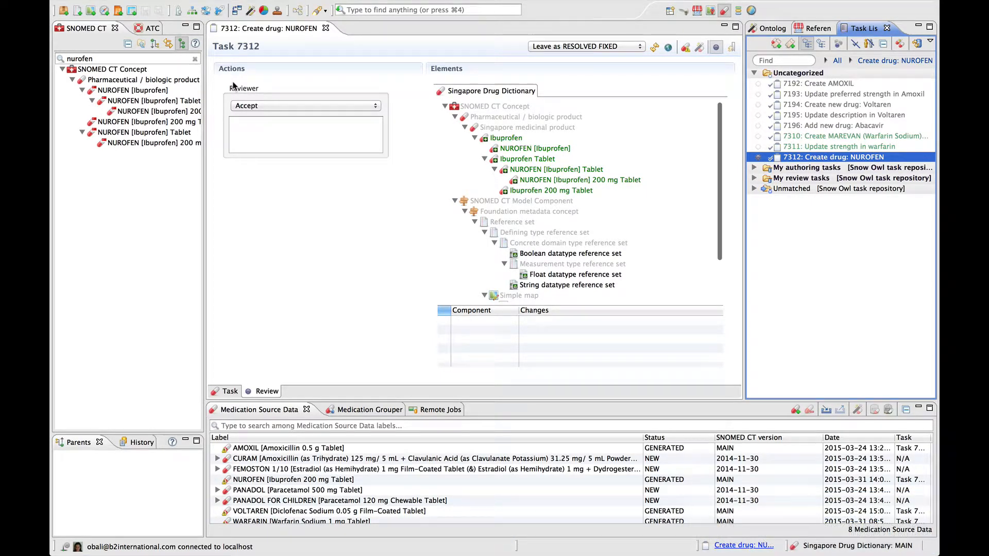
Mark the NUROFEN task as VERIFIED, save it, and promote its changes into the MAIN branch
left_click(569, 47)
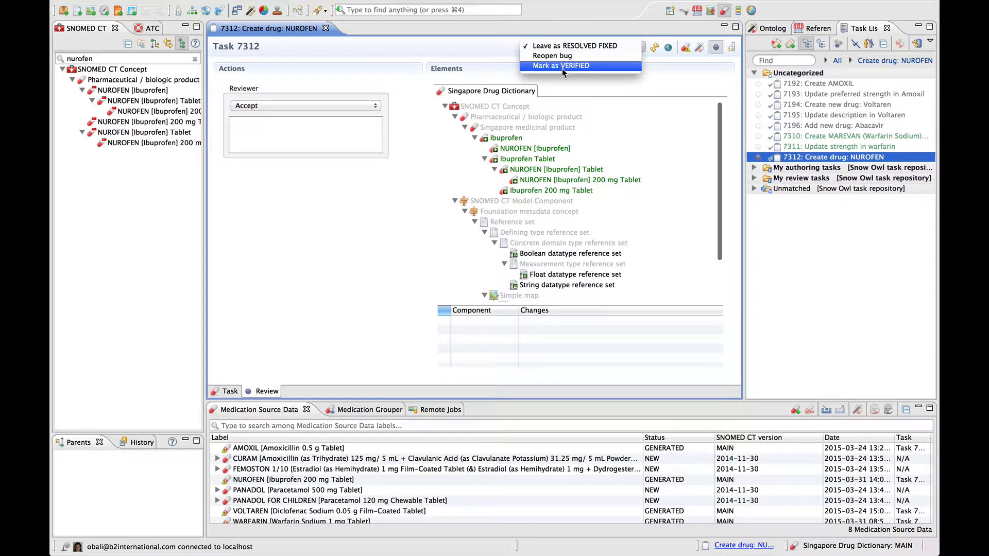
left_click(562, 66)
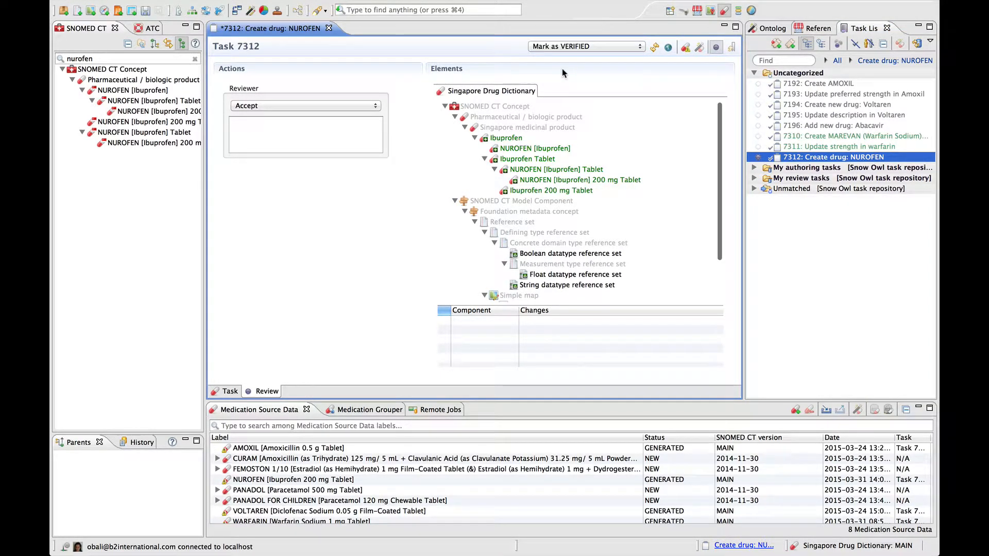
key("super+s")
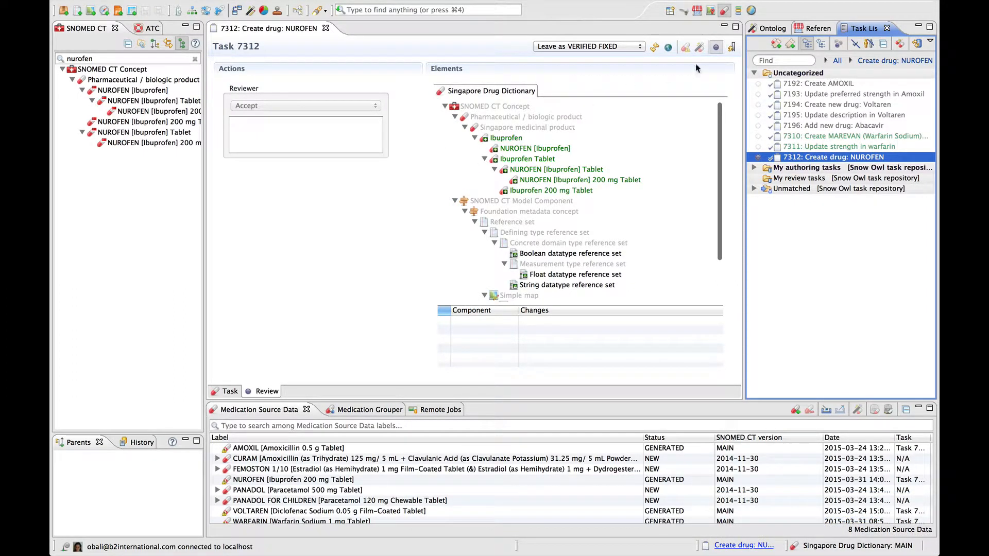
left_click(731, 47)
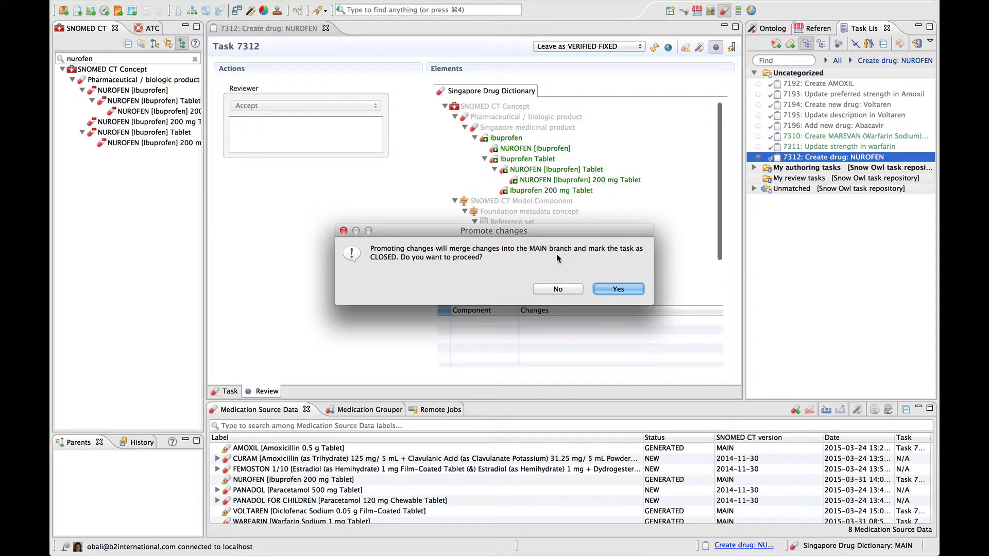
left_click(634, 290)
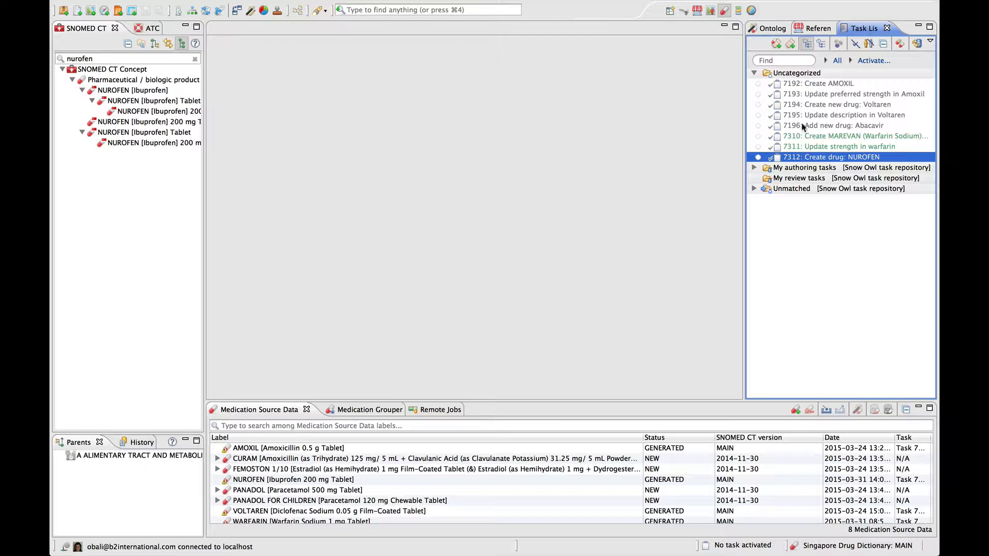
Start a new medication source data authoring task on MAIN, with "Update description of NUROFEN" as both its title and summary
left_click(775, 45)
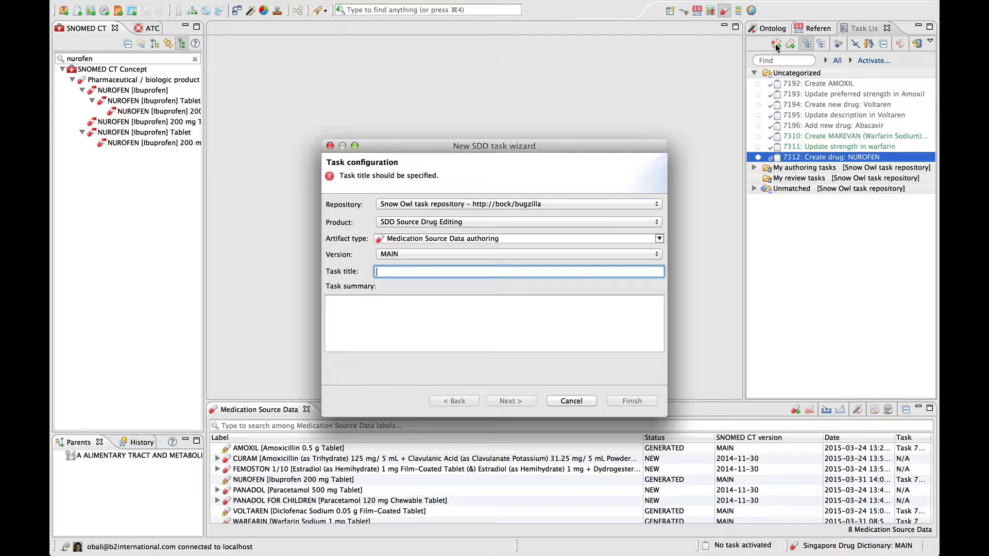
type("U")
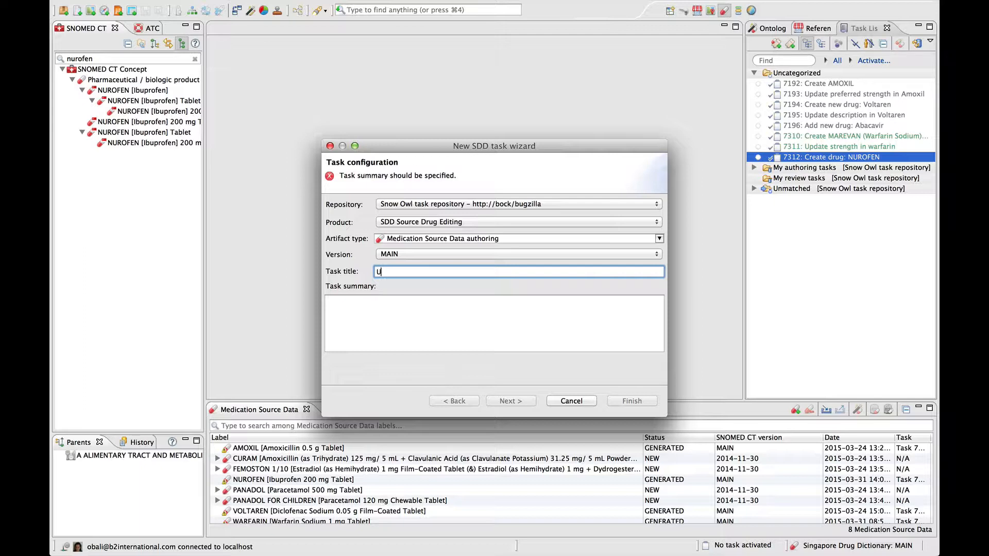
type("pdate description of N")
type("UROFEN")
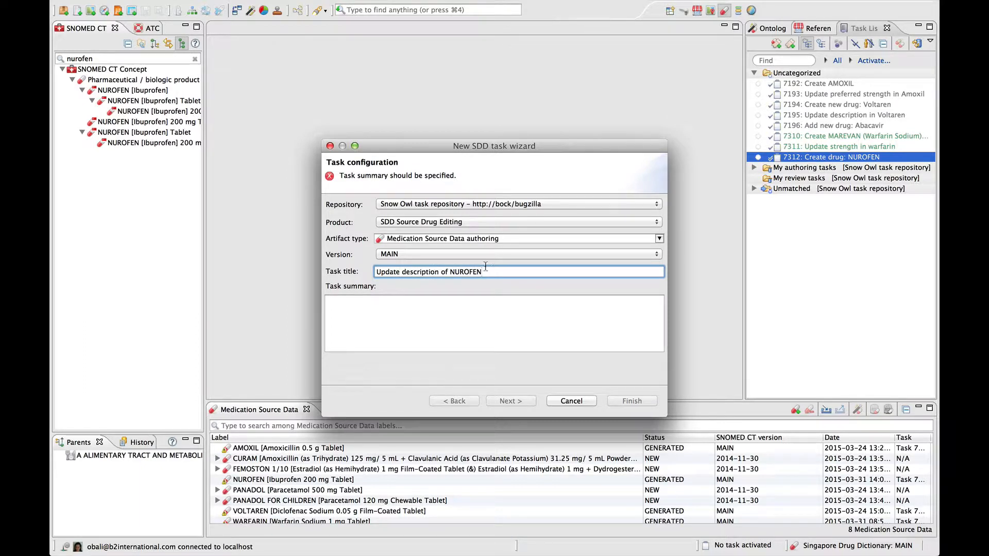
left_click_drag(485, 272, 395, 263)
key("ctrl+c")
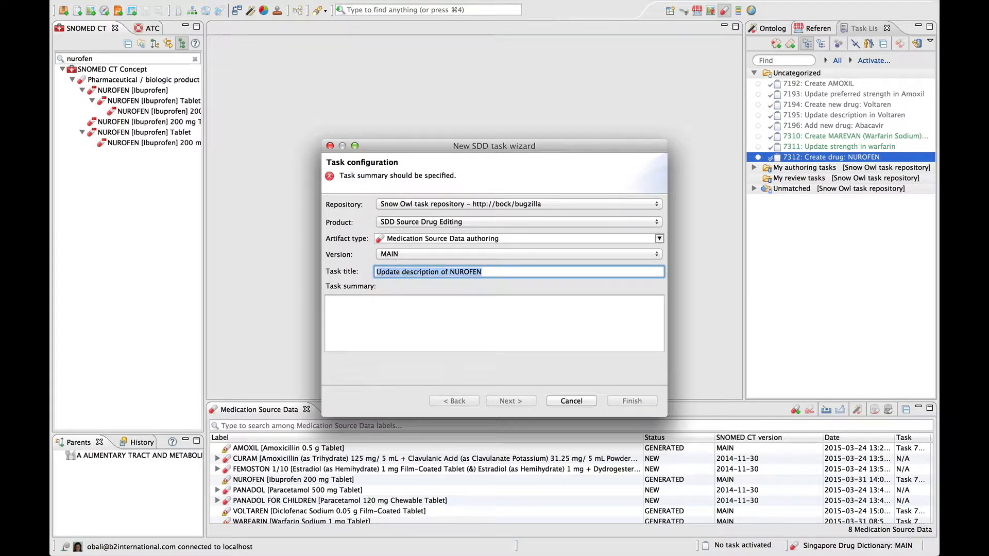
left_click(376, 307)
key("ctrl+v")
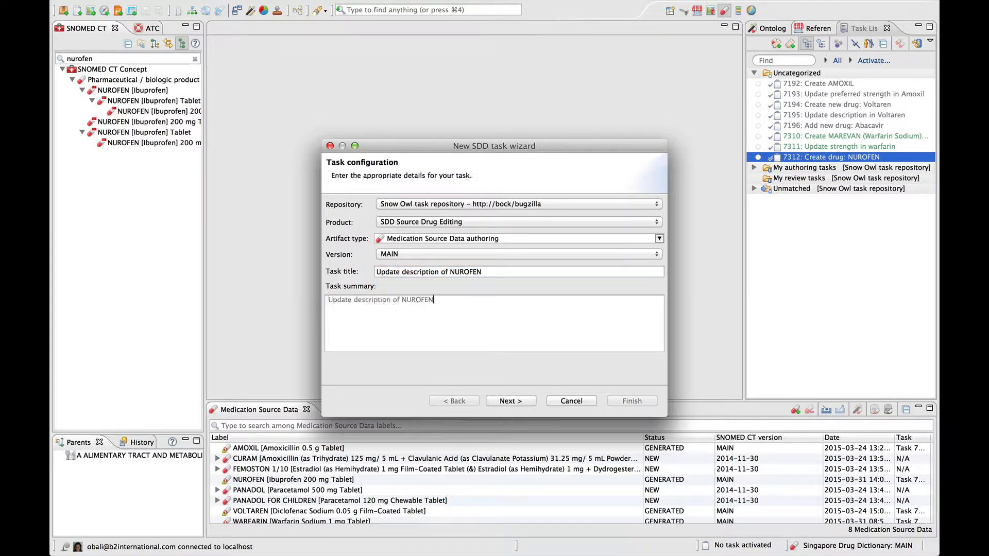
Base the task on existing medication source data, choosing NUROFEN [Ibuprofen 200 mg Tablet] as the medication item
left_click(513, 402)
left_click(333, 220)
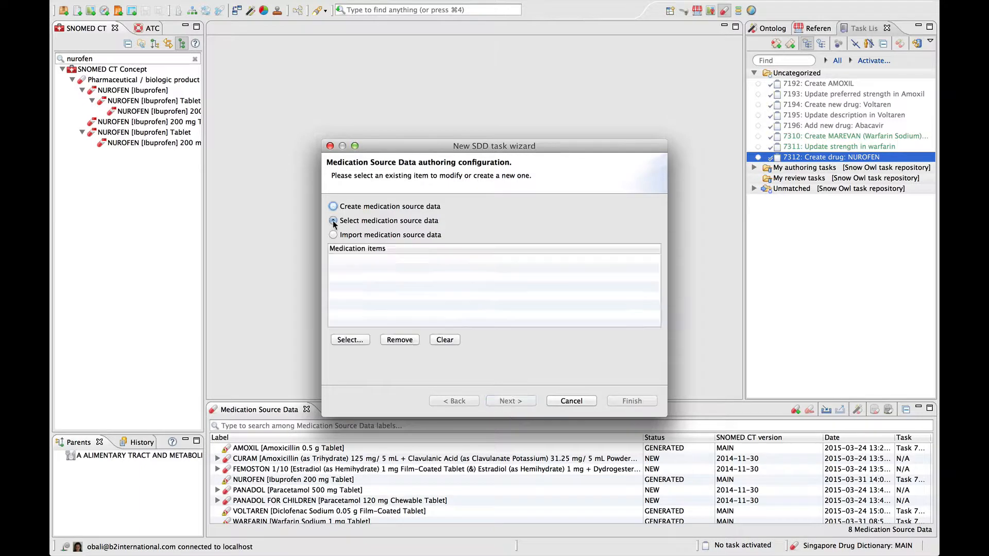
left_click(365, 339)
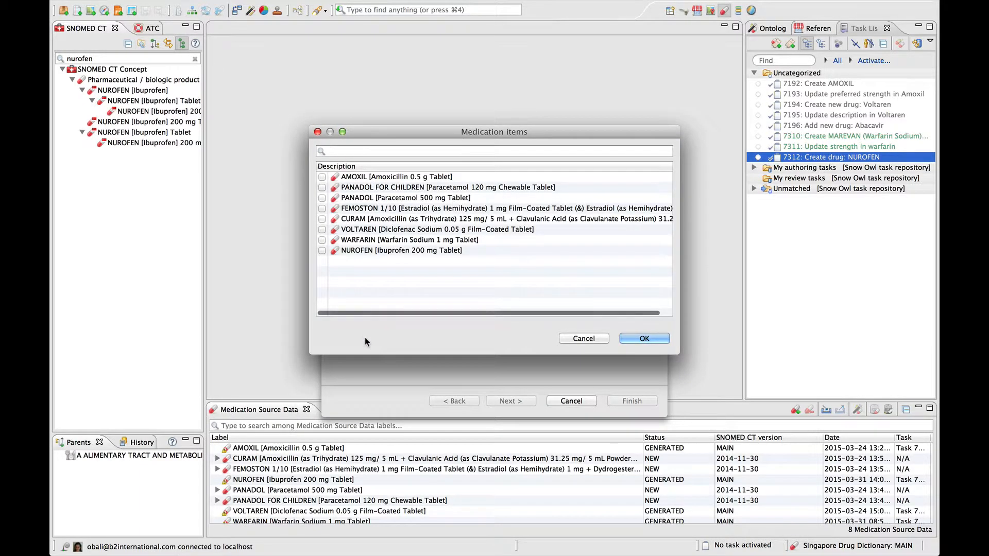
left_click(322, 250)
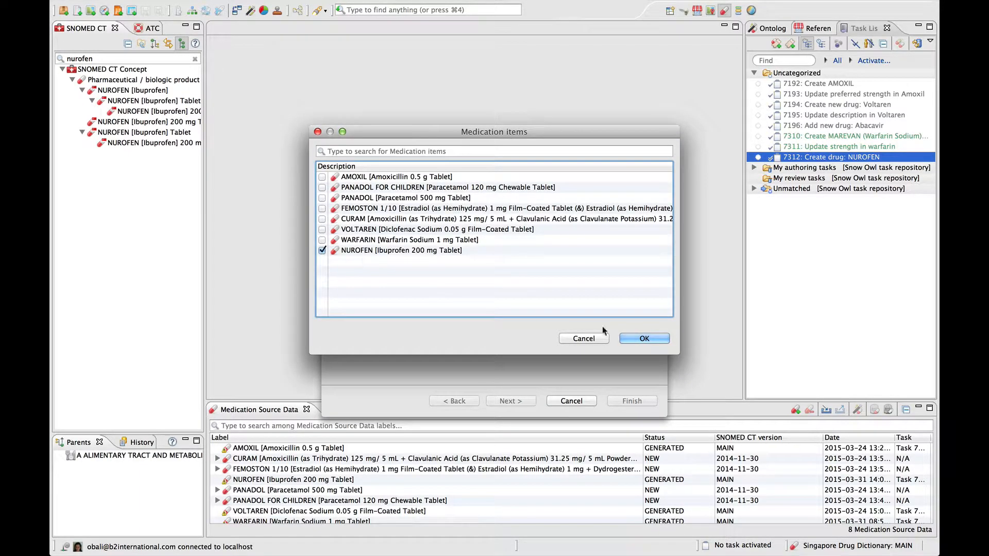
left_click(644, 339)
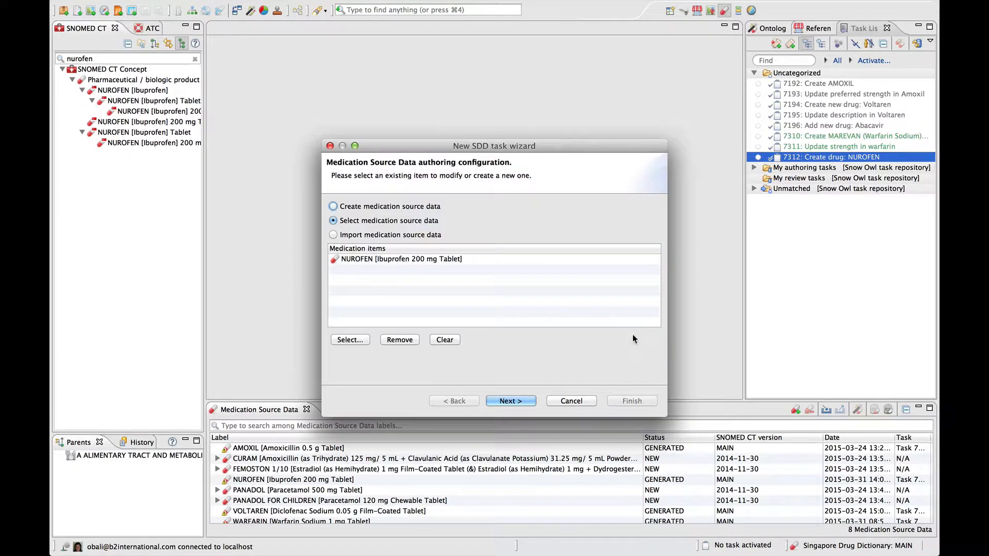
Assign the same account as author and reviewer in the single author with single reviewer scenario, and finish creating the task
left_click(513, 400)
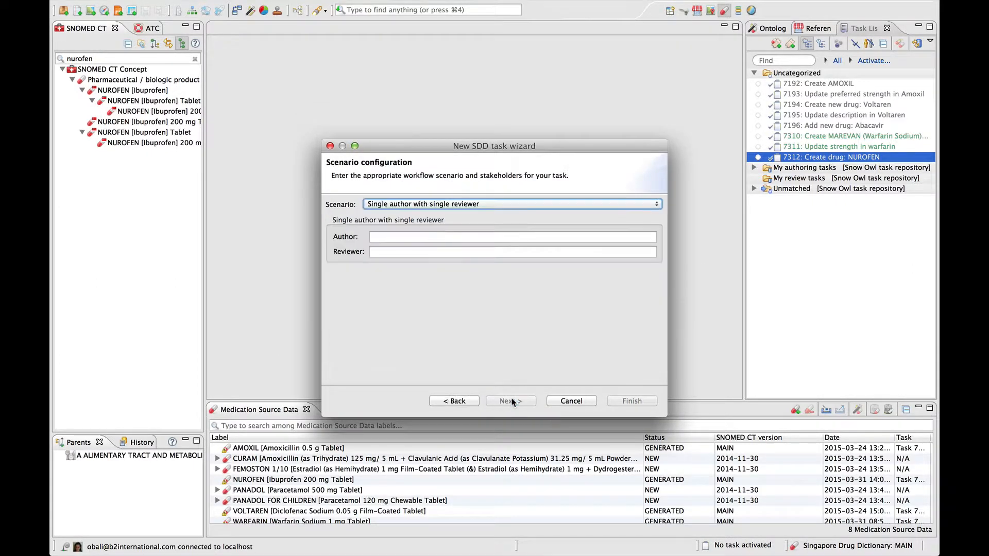
left_click(427, 237)
type("o")
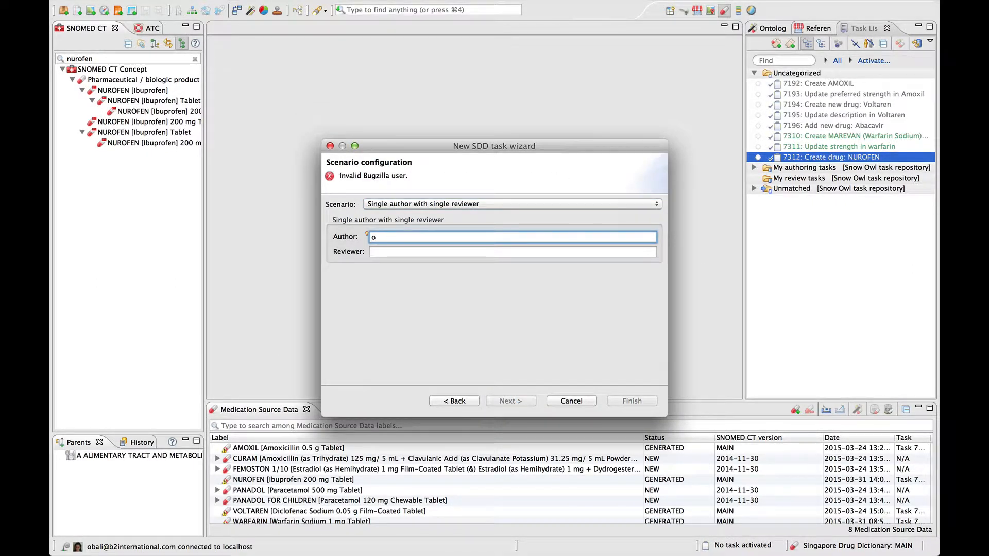
key("Return")
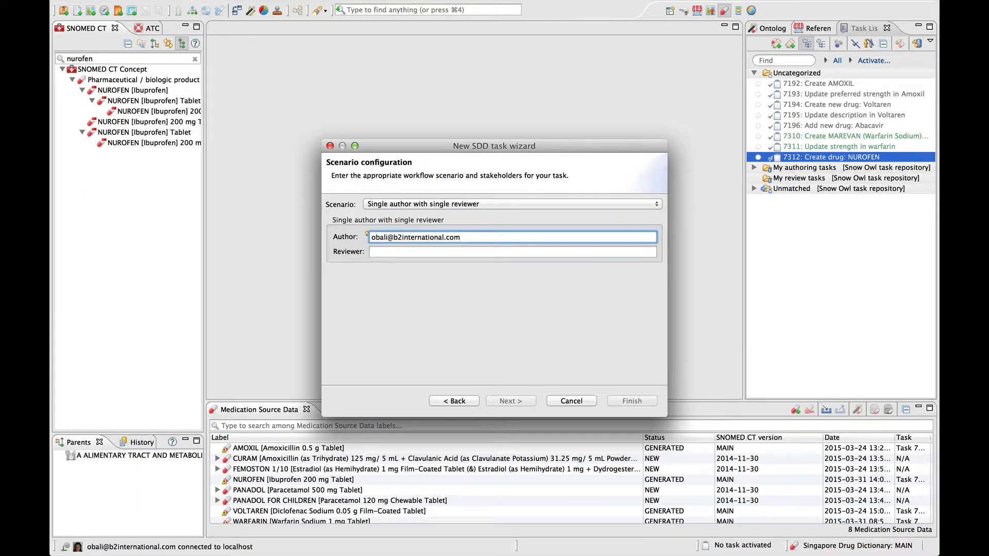
key("Tab")
type("o")
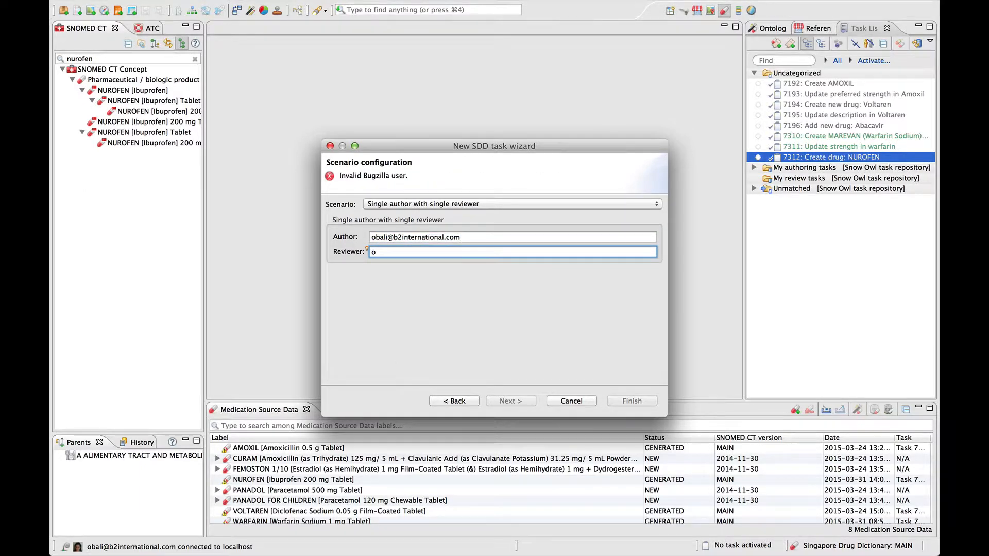
key("Return")
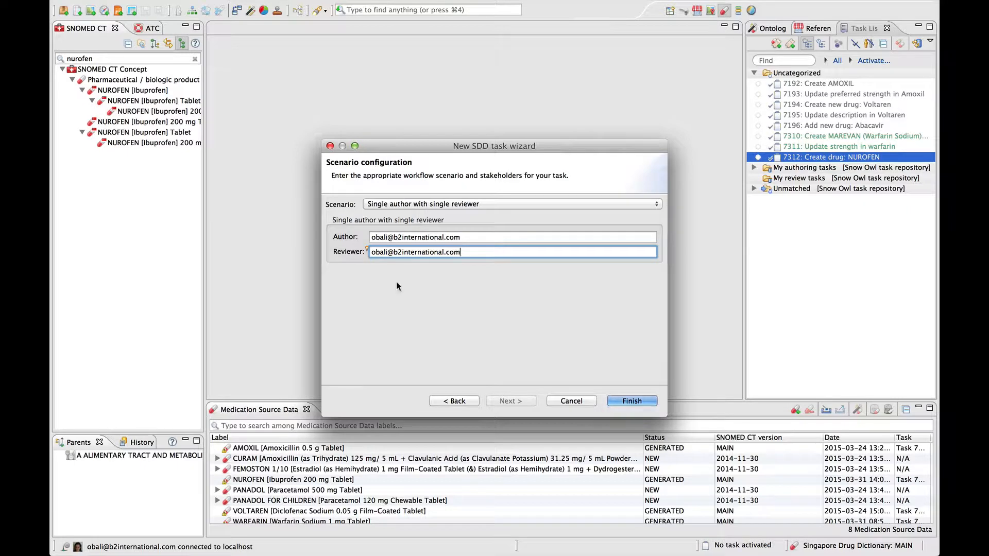
left_click(629, 400)
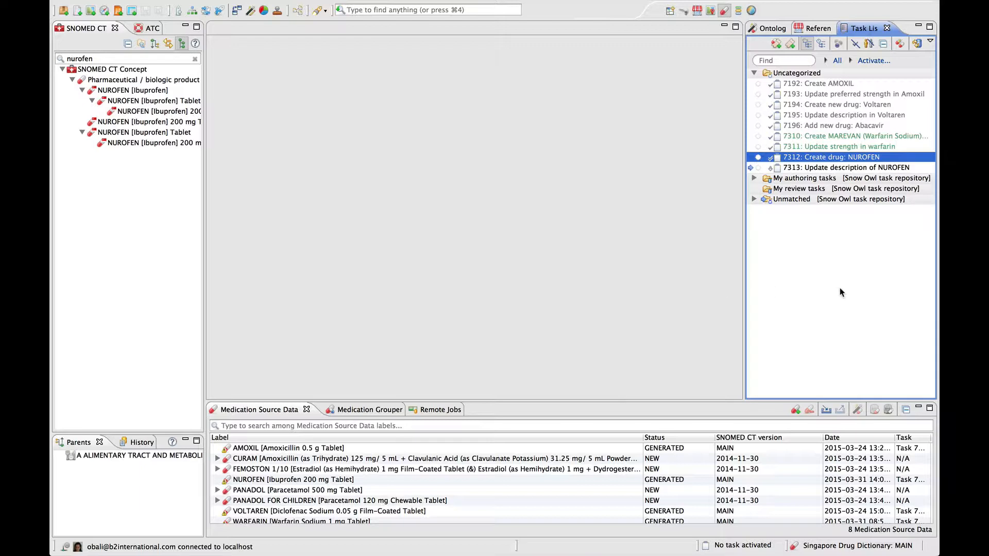
Open and activate the "Update description of NUROFEN" task, and open its drug product artifact
double_click(816, 168)
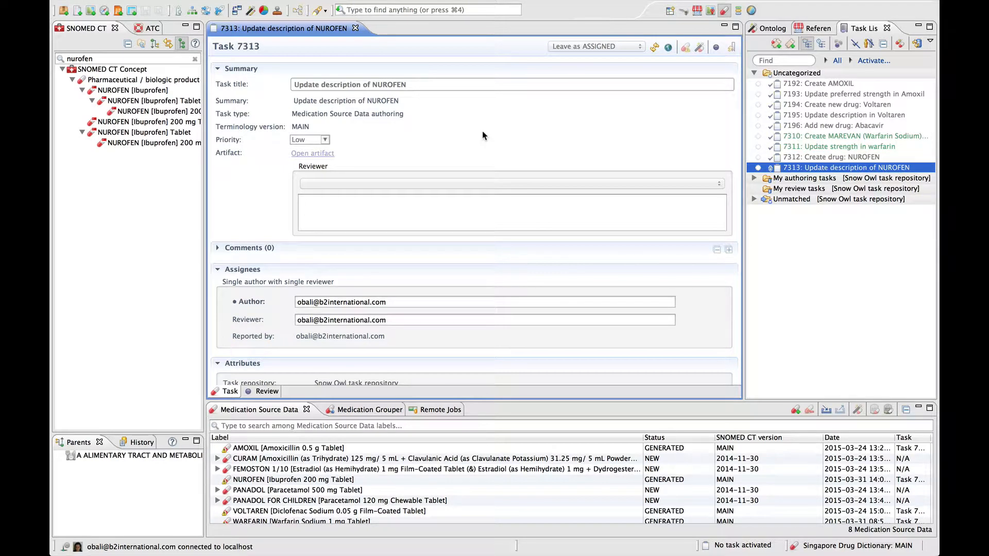
left_click(717, 50)
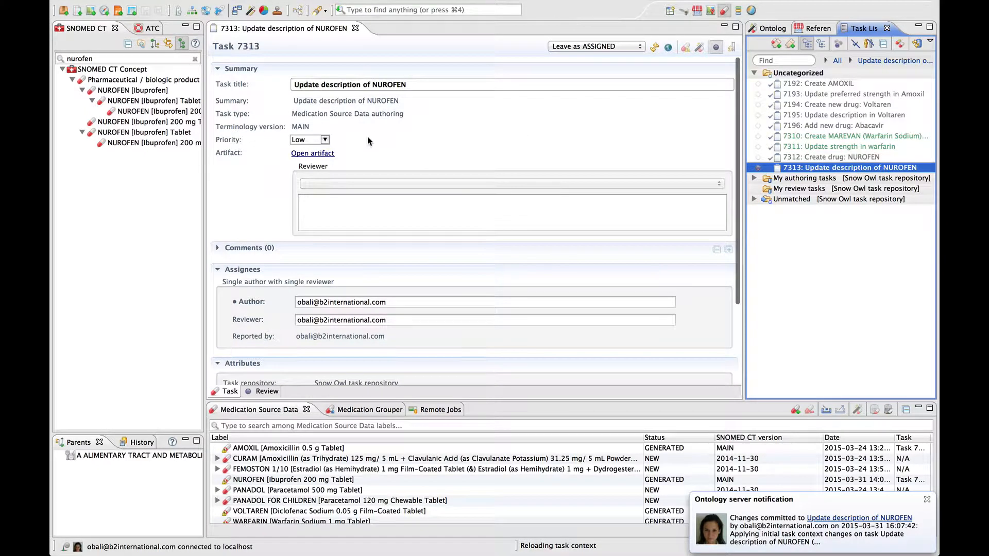
left_click(314, 154)
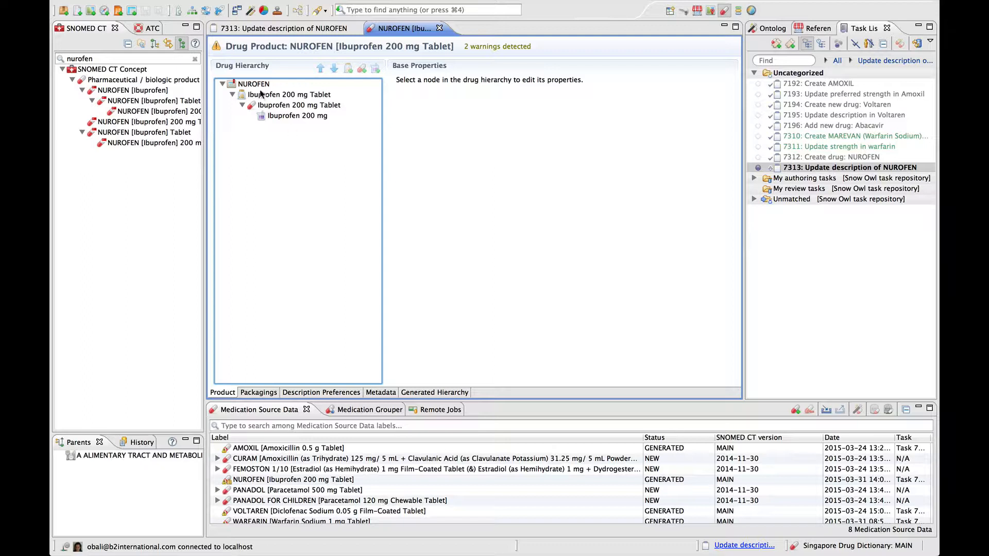
Set Preferred Strength 1 of NUROFEN's Ibuprofen ingredient to 0.2 g
left_click(292, 117)
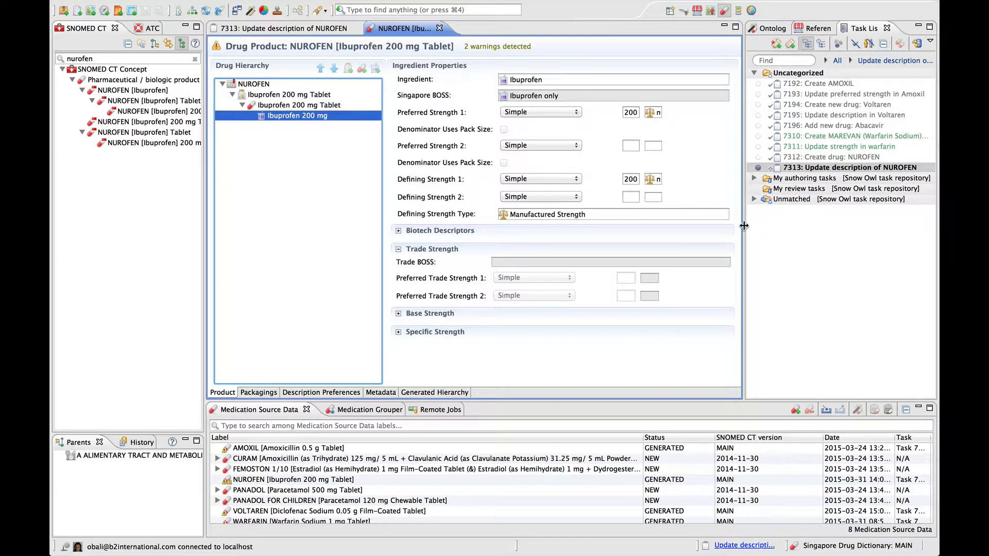
left_click_drag(744, 225, 823, 217)
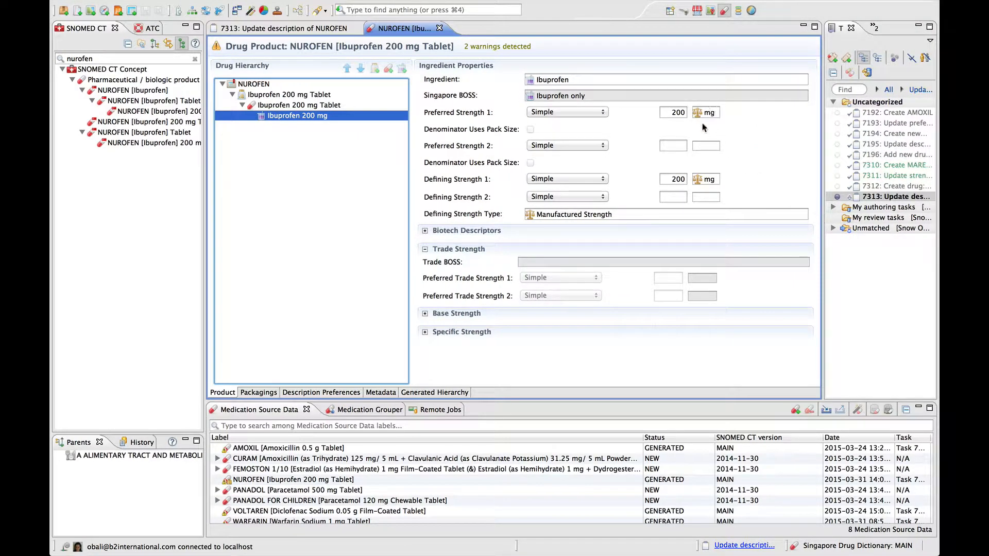
left_click(674, 113)
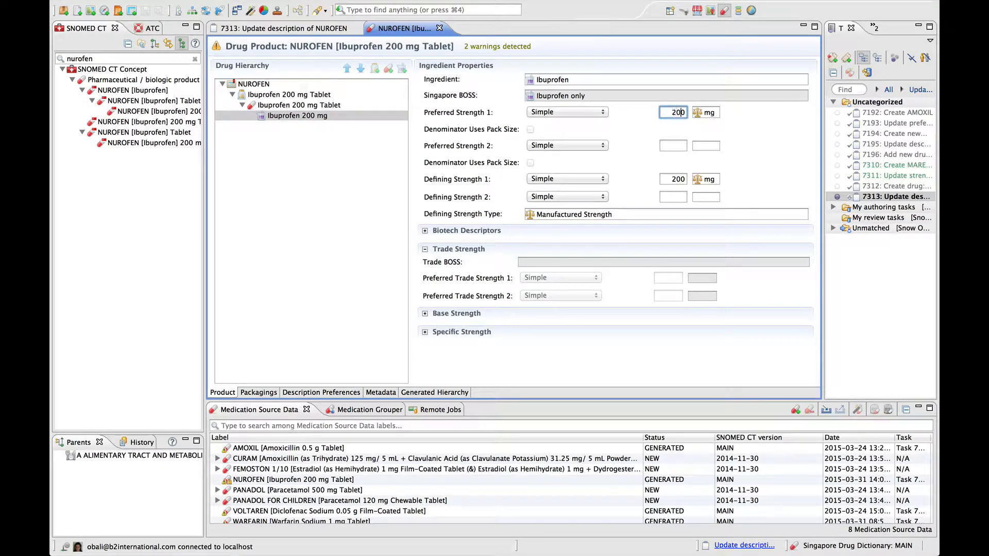
key("BackSpace")
key("BackSpace")
key("BackSpace")
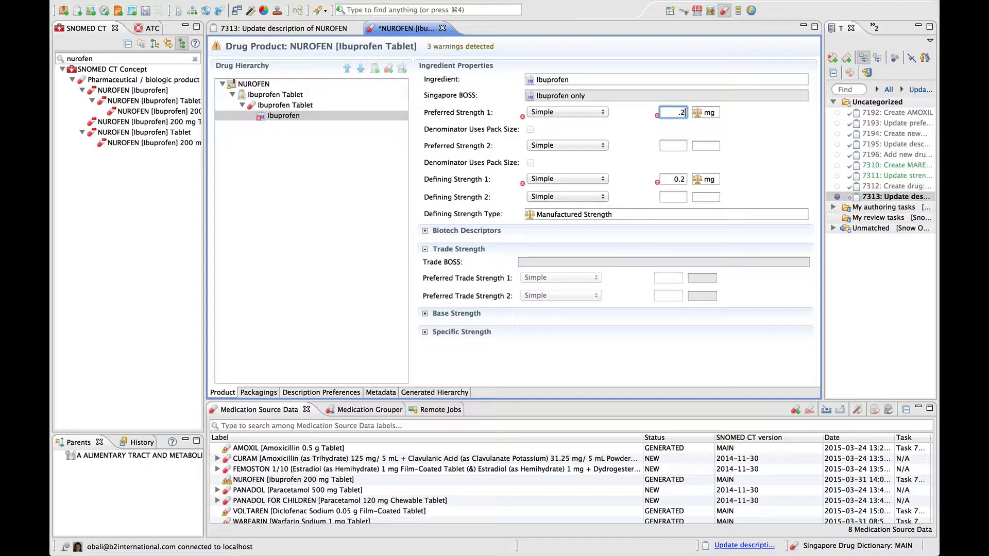
left_click(710, 113)
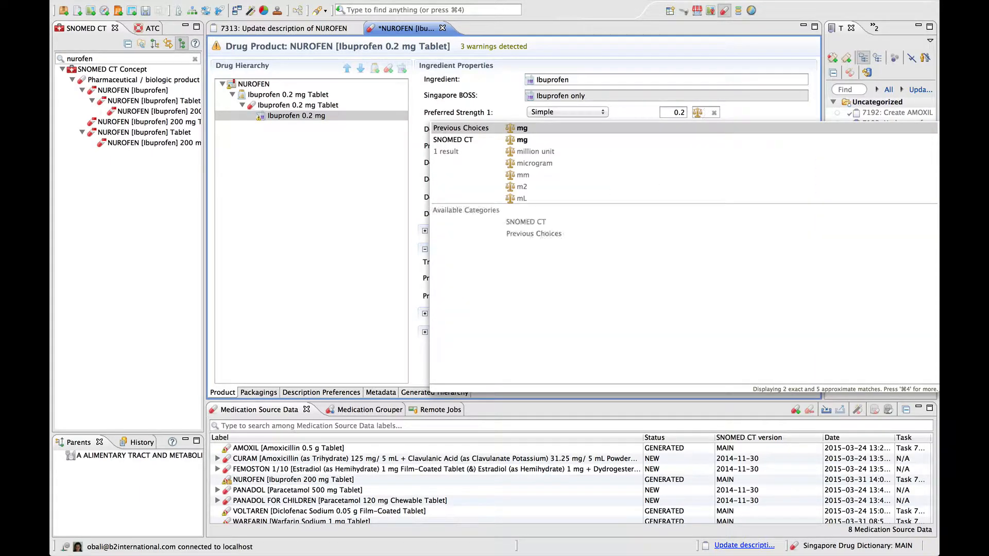
type("g")
left_click(577, 129)
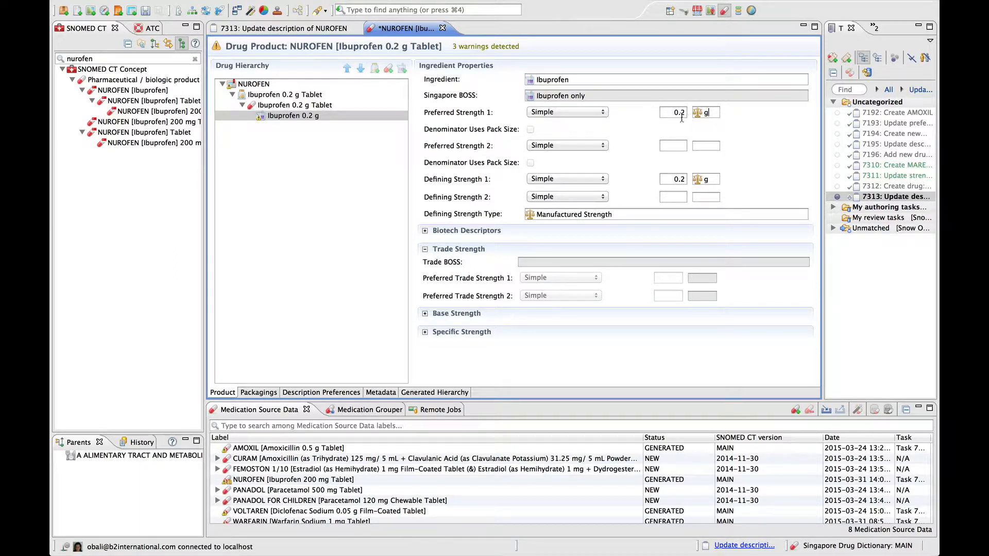
Set Defining Strength 1 of the Ibuprofen ingredient to 200 mg
left_click(683, 180)
key("BackSpace")
key("BackSpace")
key("BackSpace")
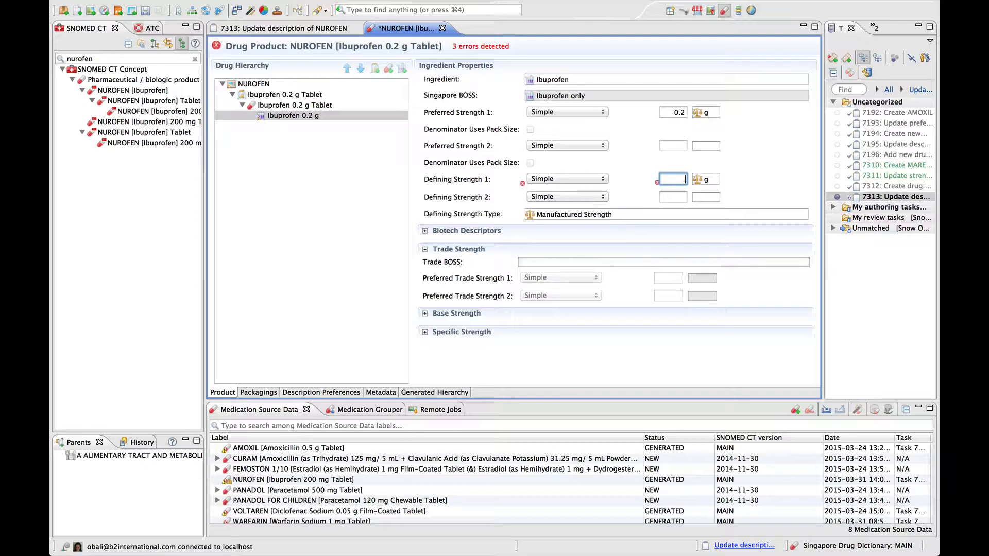
type("200")
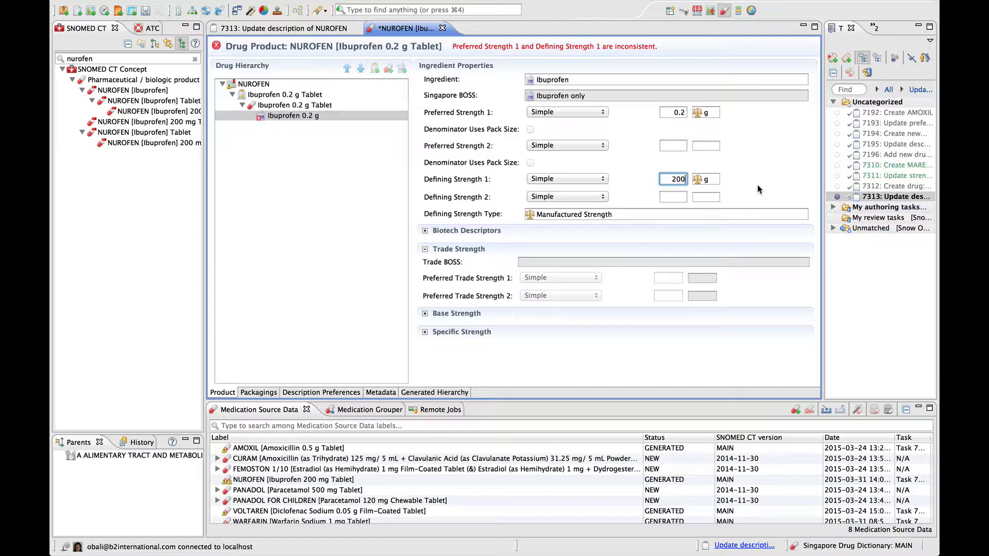
left_click(707, 179)
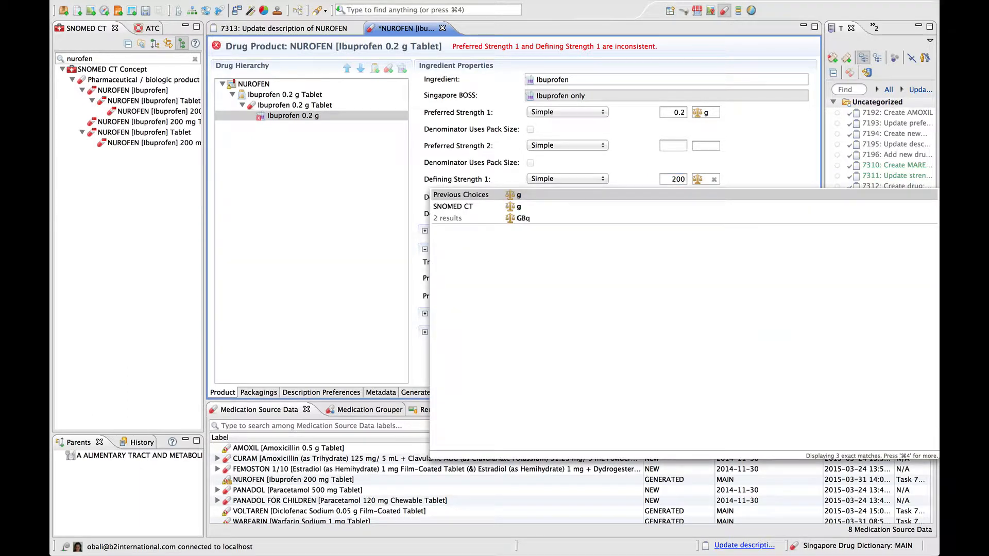
key("BackSpace")
type("m")
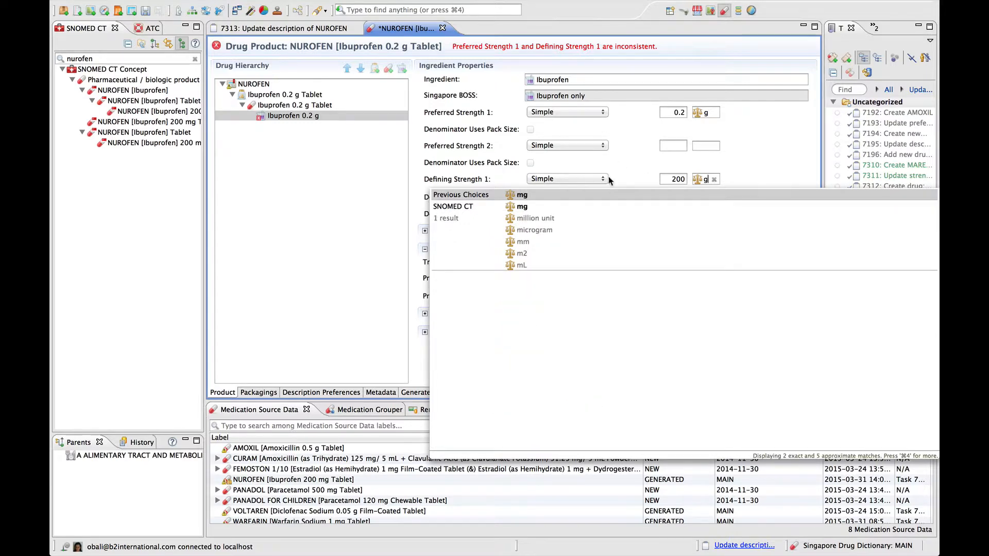
key("Return")
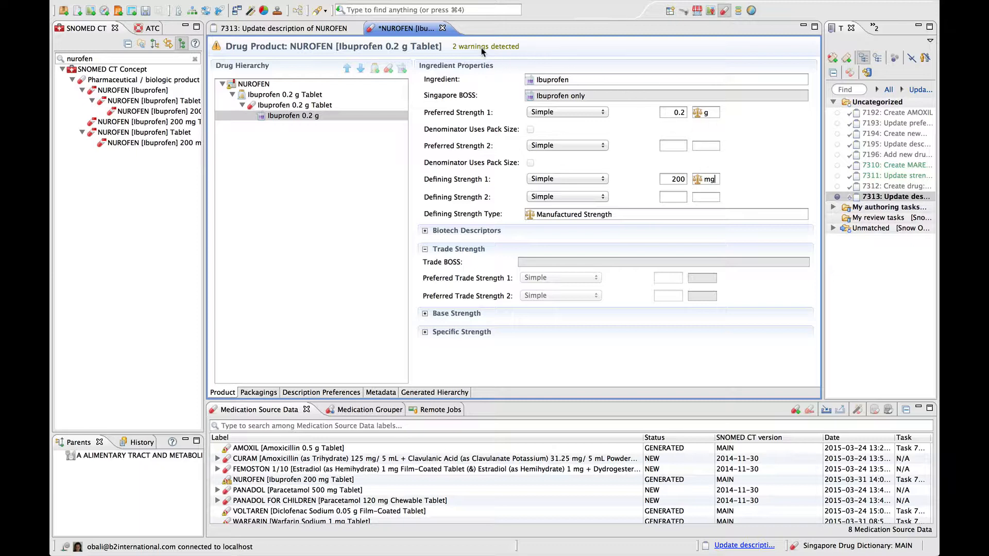
Check the NUROFEN drug product's validation warnings, save the product, and close its editor
mouse_move(483, 50)
key("super+s")
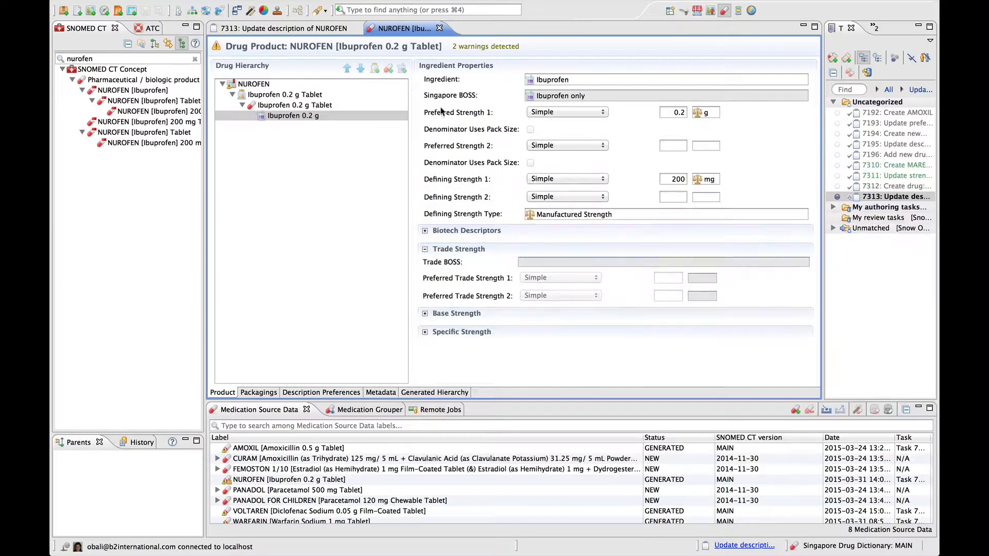
left_click(440, 28)
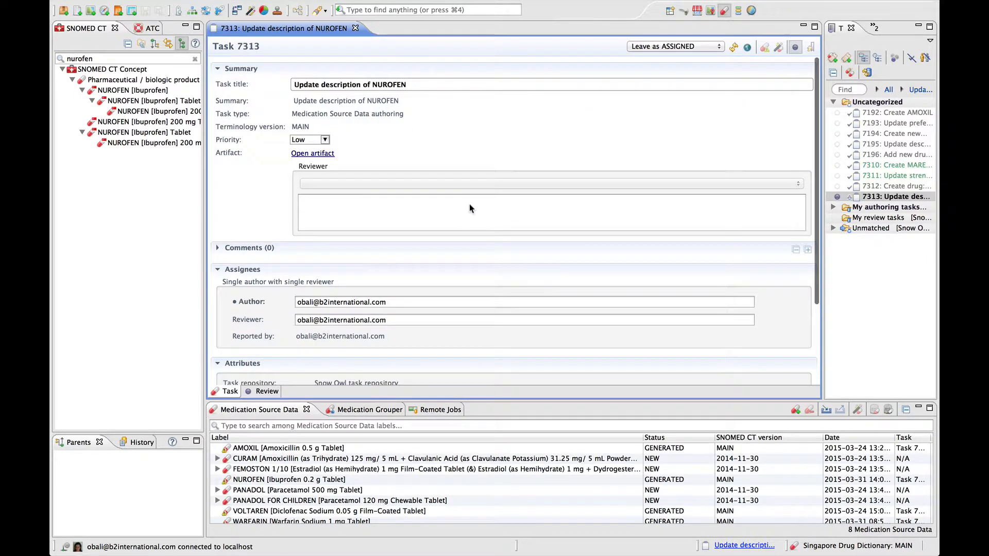
Mark the "Update description of NUROFEN" task as ENTERED, save it, and deactivate the task
left_click(646, 47)
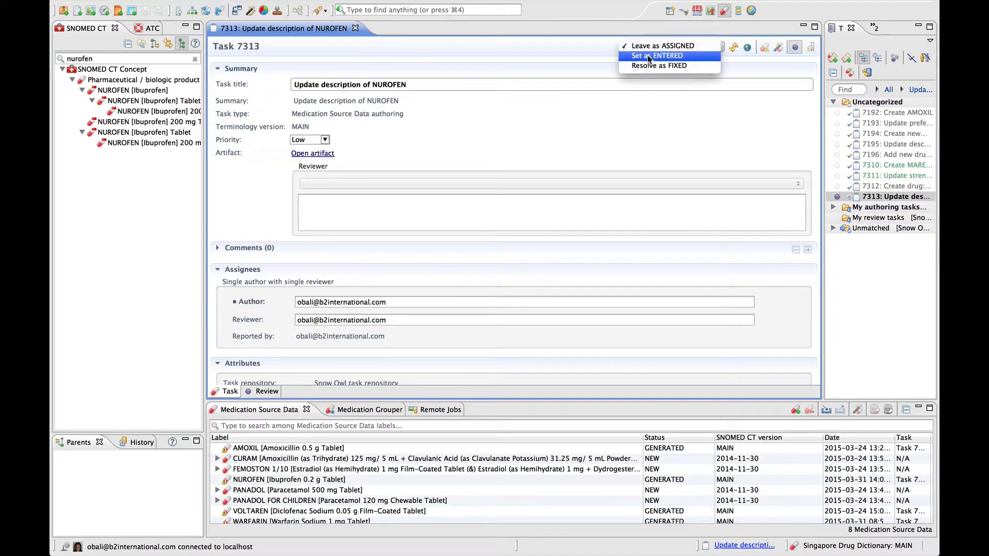
left_click(648, 56)
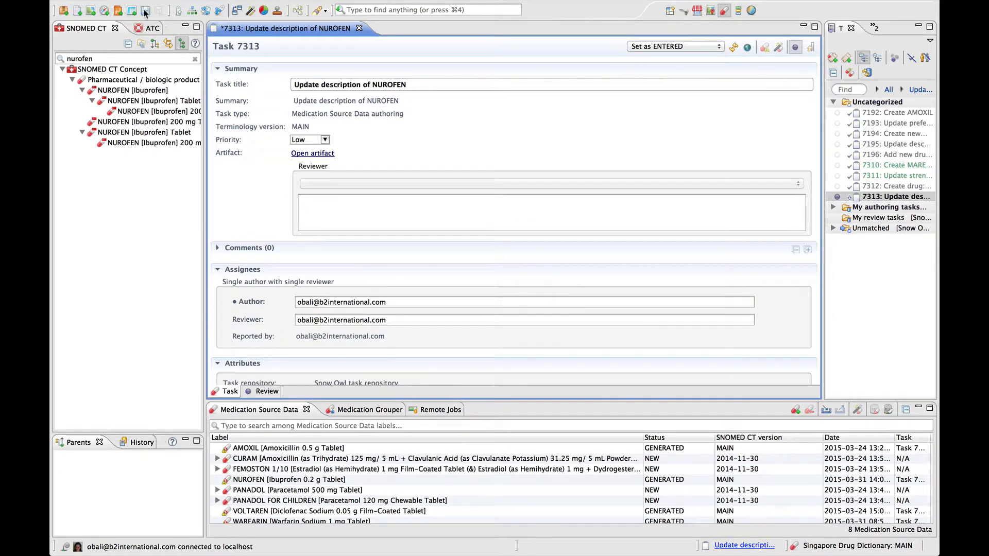
left_click(145, 10)
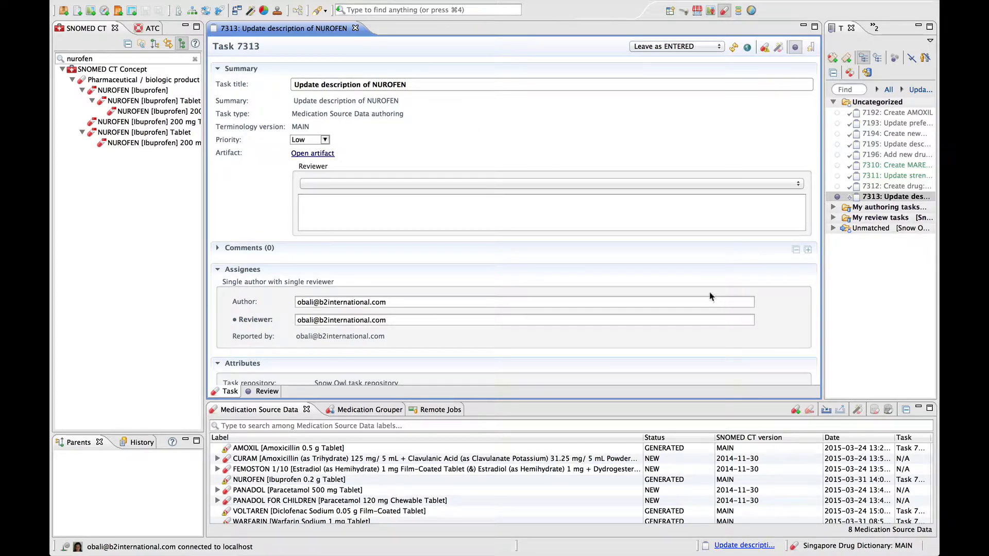
left_click(795, 48)
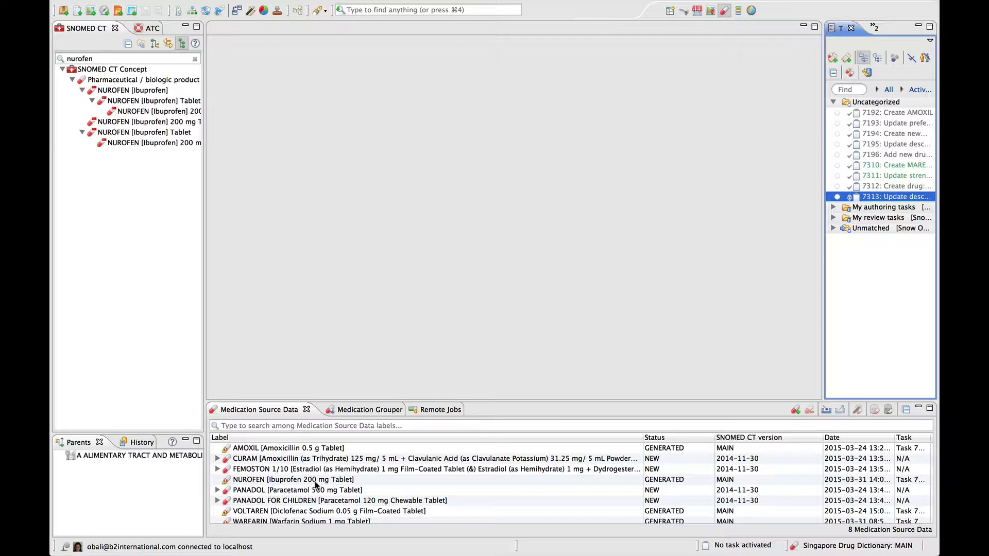
Open the "Update description of NUROFEN" task, activate it, and refresh its contents
double_click(895, 197)
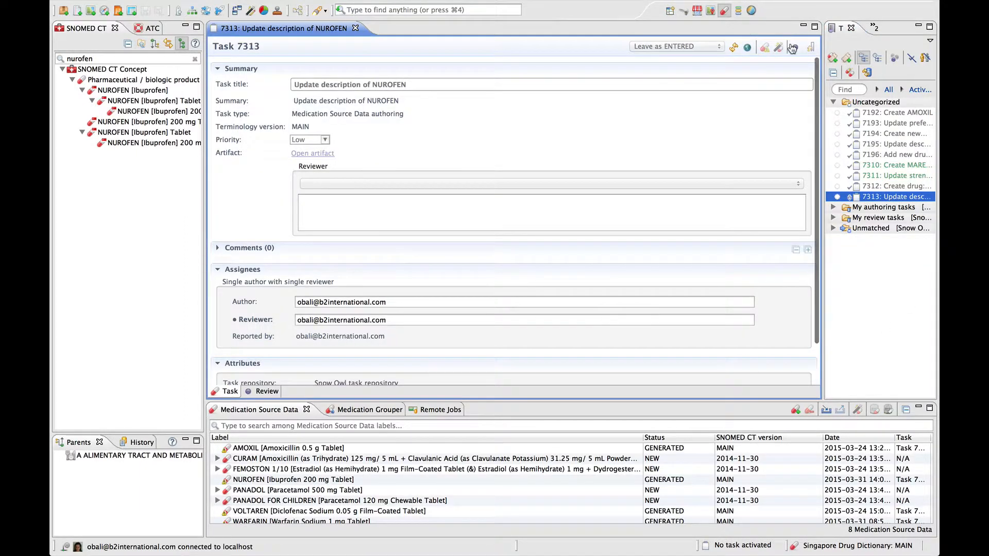
left_click(792, 48)
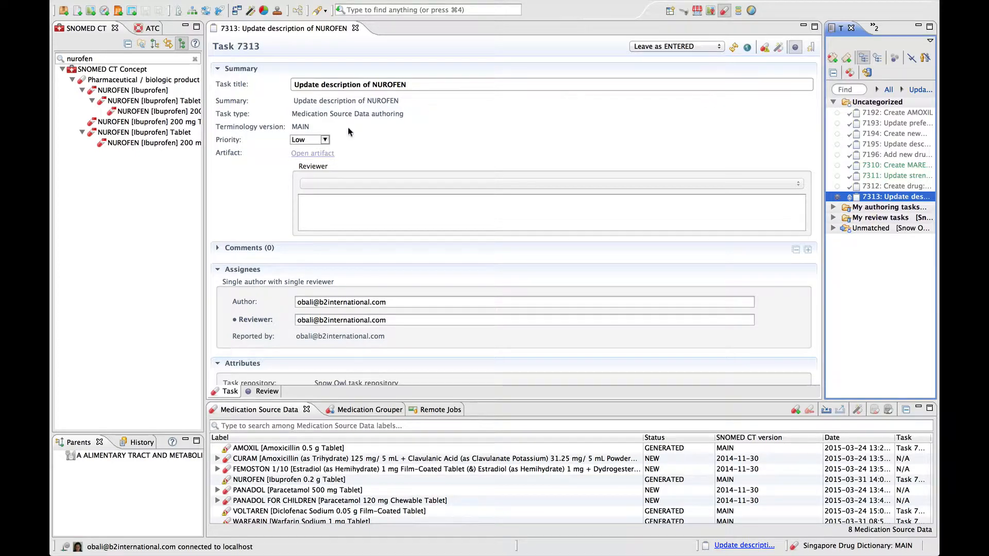
left_click(734, 50)
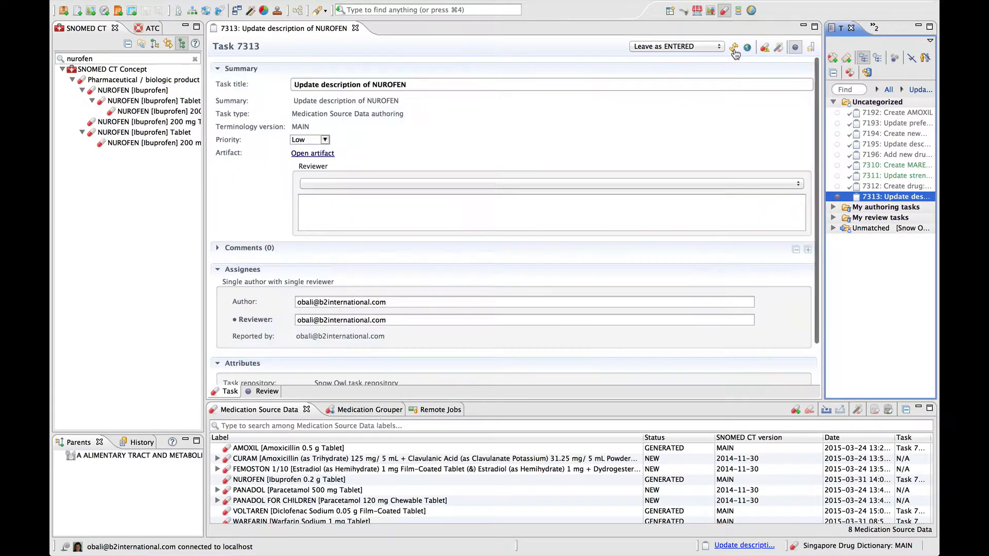
Set the reviewer decision on the "Update description of NUROFEN" task to Accept and save the task
left_click(345, 184)
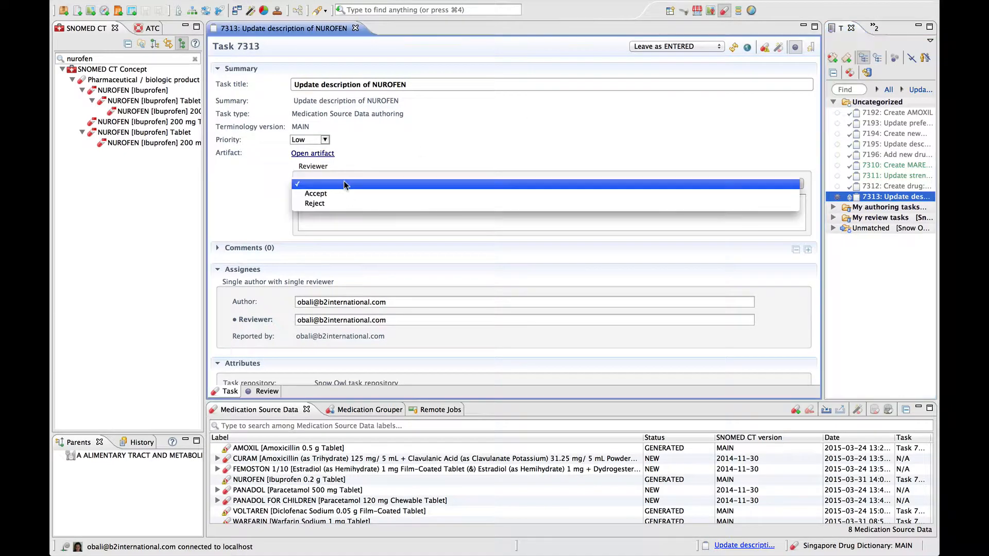
left_click(327, 193)
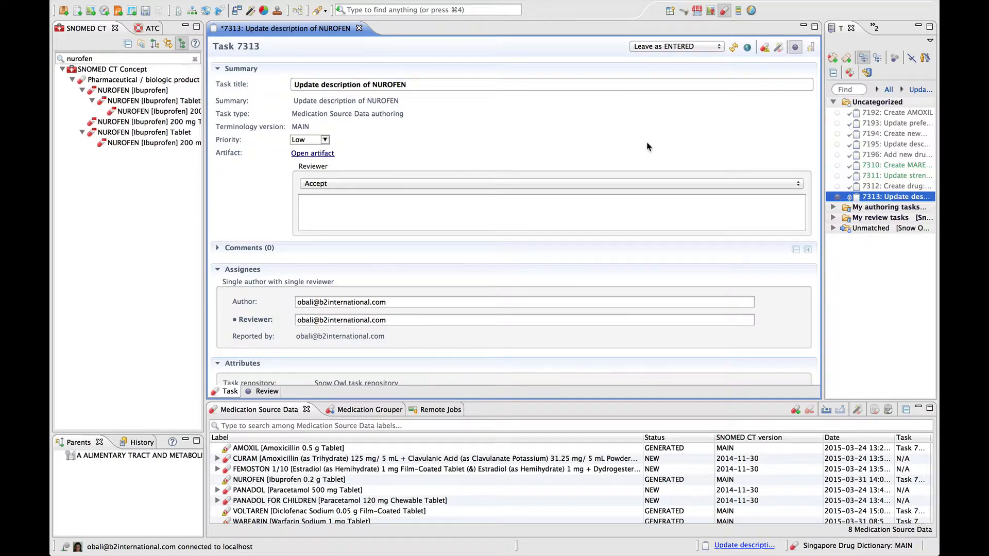
key("super+s")
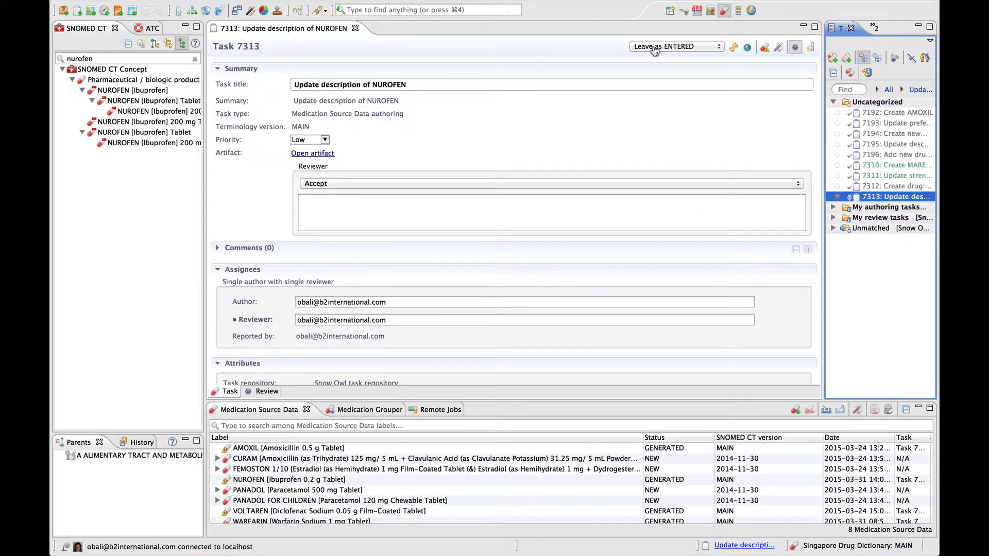
Mark the NUROFEN update task as REVIEWED and generate its ontology content
left_click(654, 47)
left_click(665, 60)
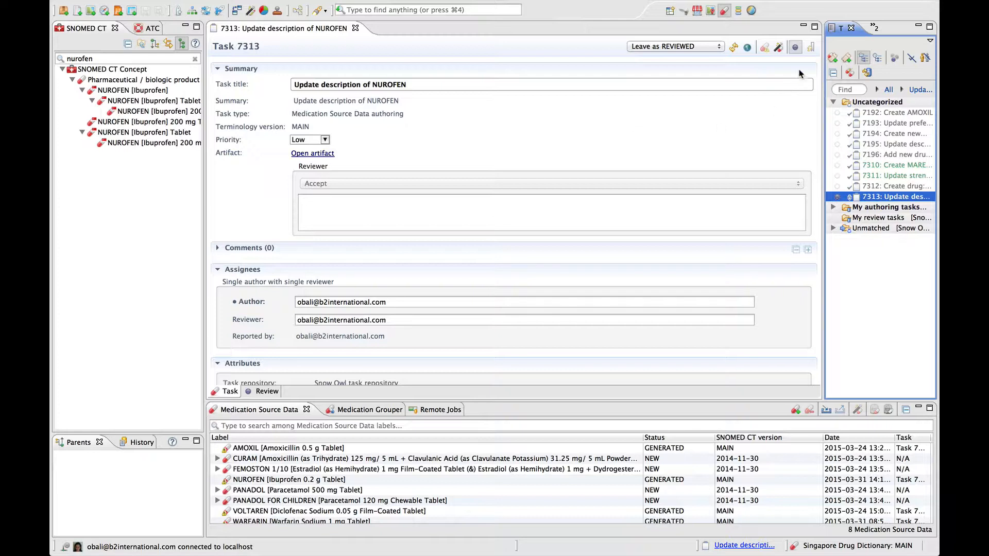
left_click(779, 48)
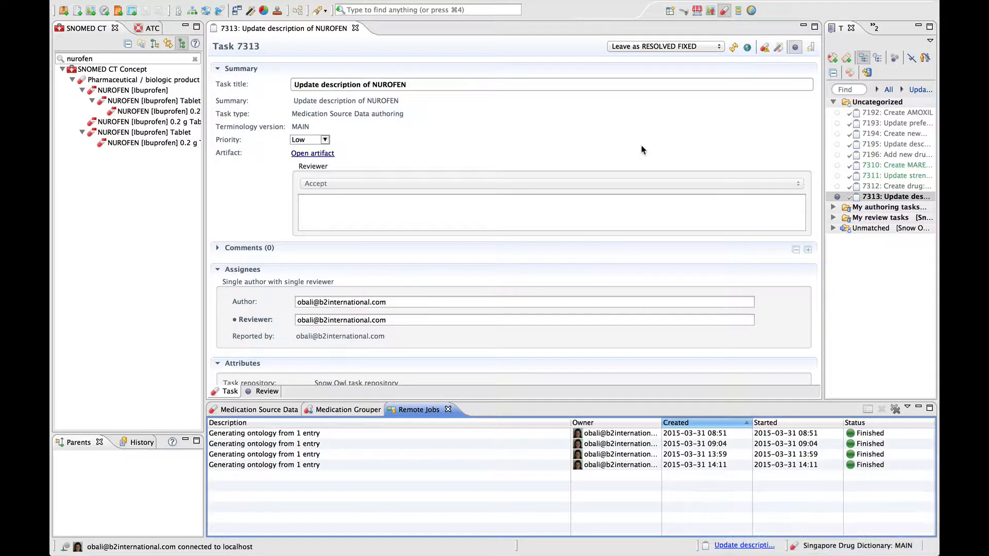
Examine the generated description changes for the NUROFEN [Ibuprofen] 0.2 g Tablet and Ibuprofen 0.2 g Tablet concepts in the task review
left_click(267, 391)
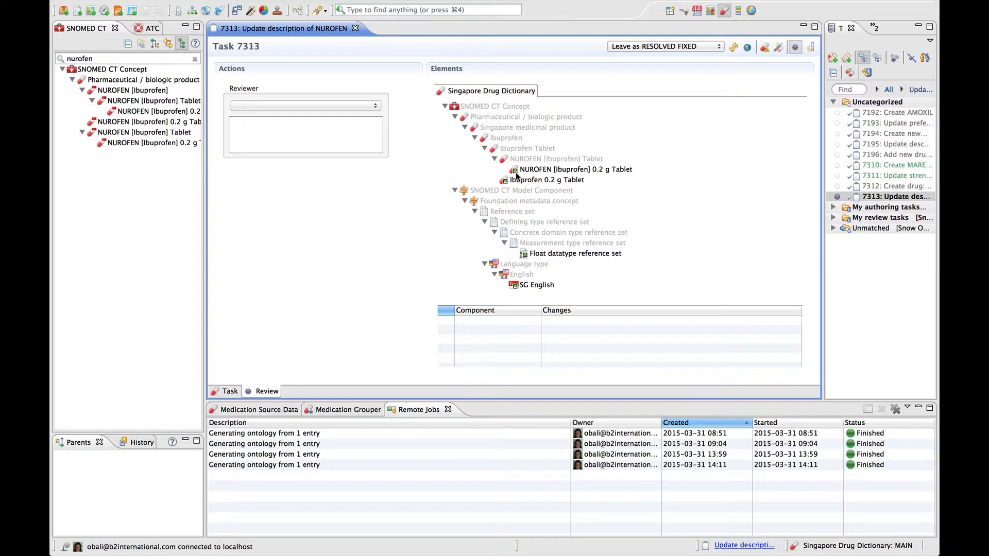
left_click(547, 174)
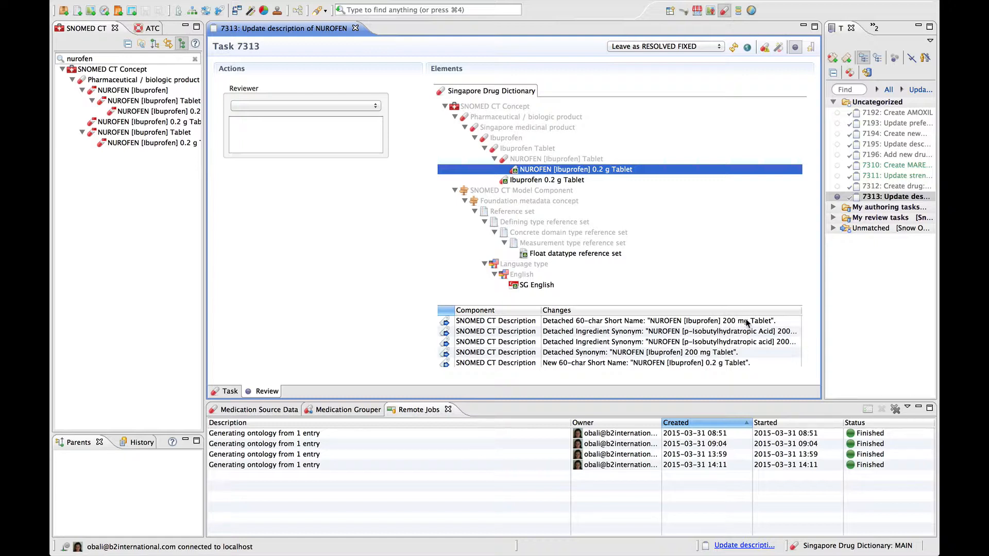
scroll(613, 355, "down", 3)
scroll(612, 355, "down", 1)
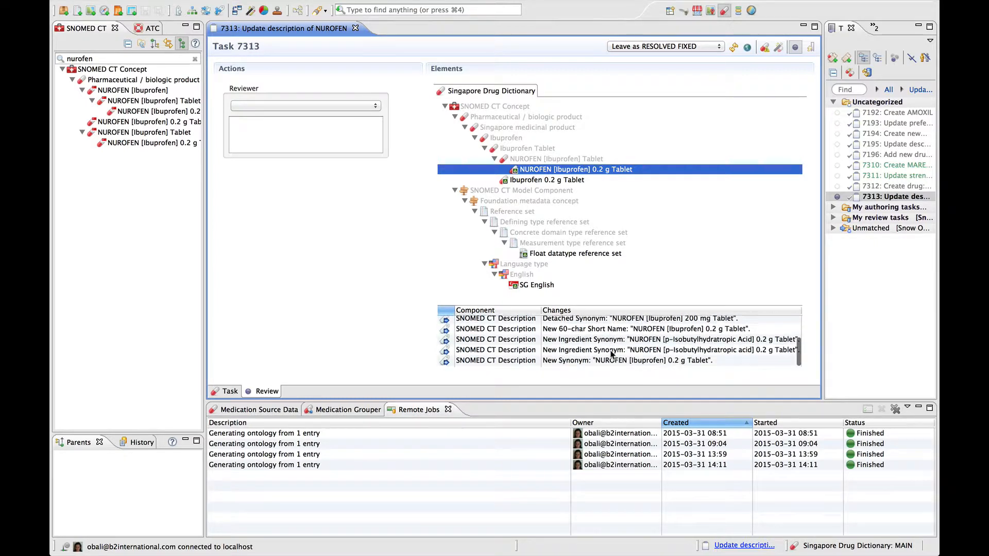
left_click(555, 181)
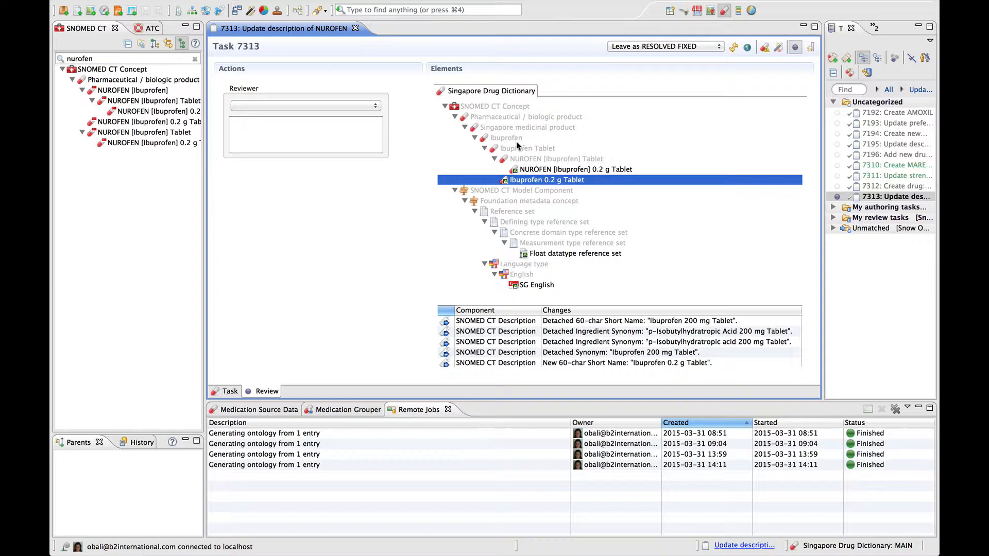
Set the reviewer decision for the generated concepts to Accept and save the review
left_click(313, 106)
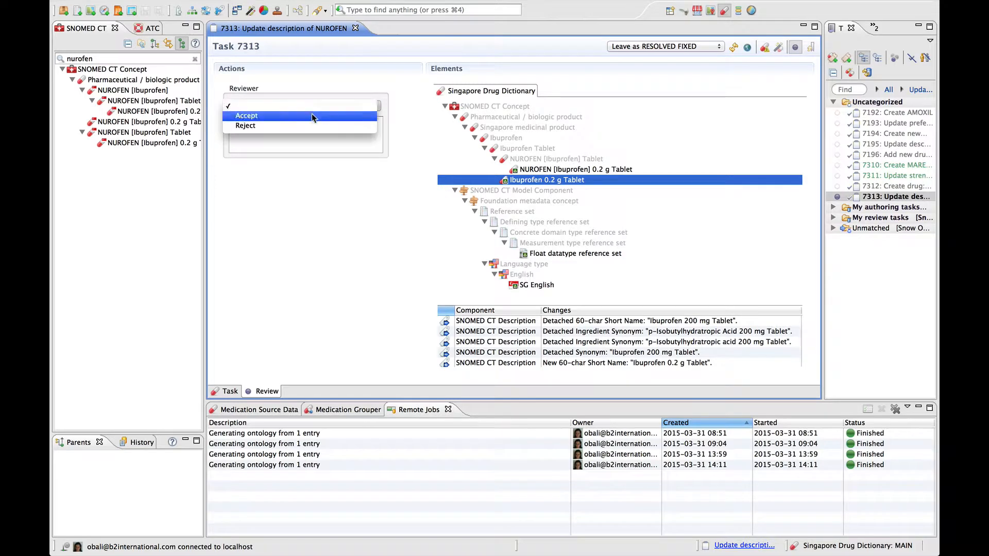
left_click(311, 113)
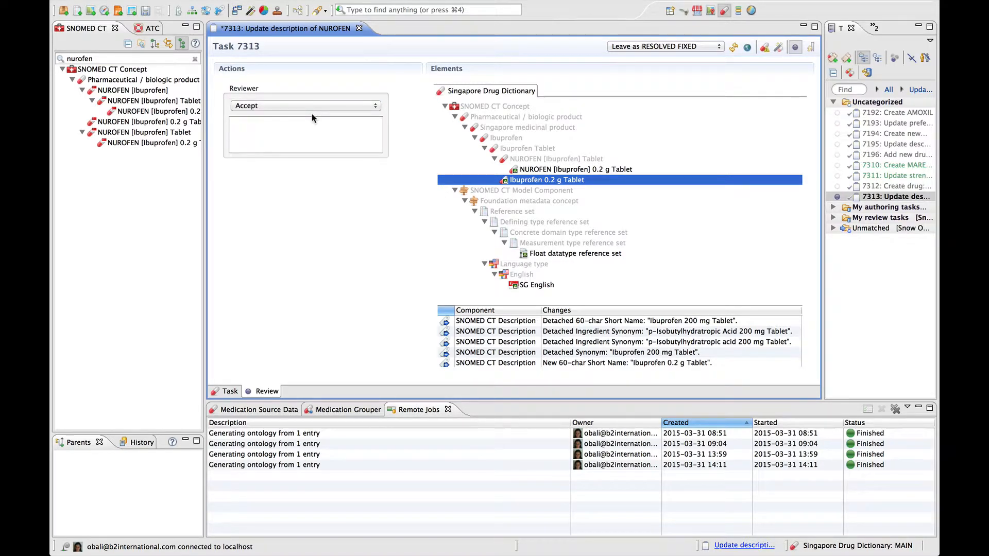
key("super+s")
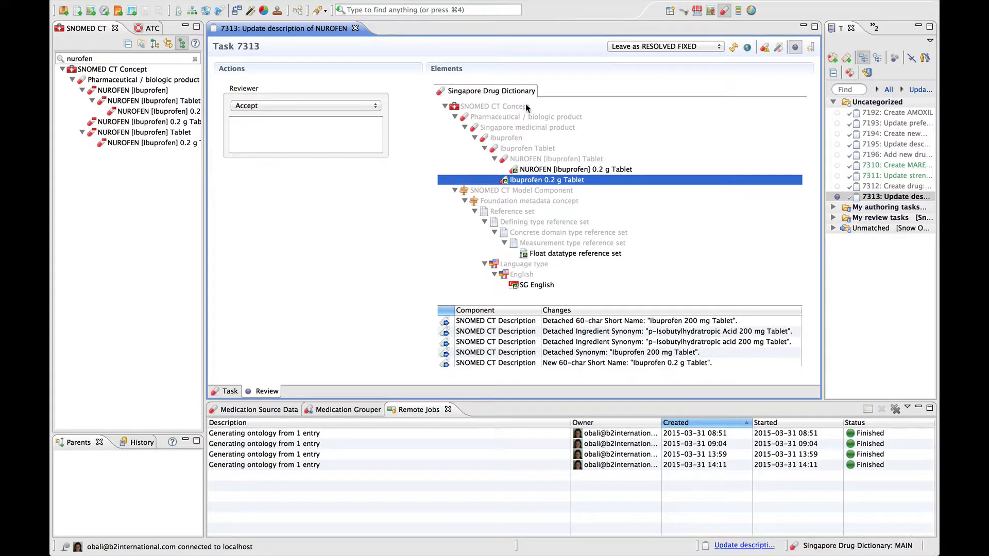
Mark the NUROFEN update task as VERIFIED and promote its changes to the MAIN branch
left_click(650, 48)
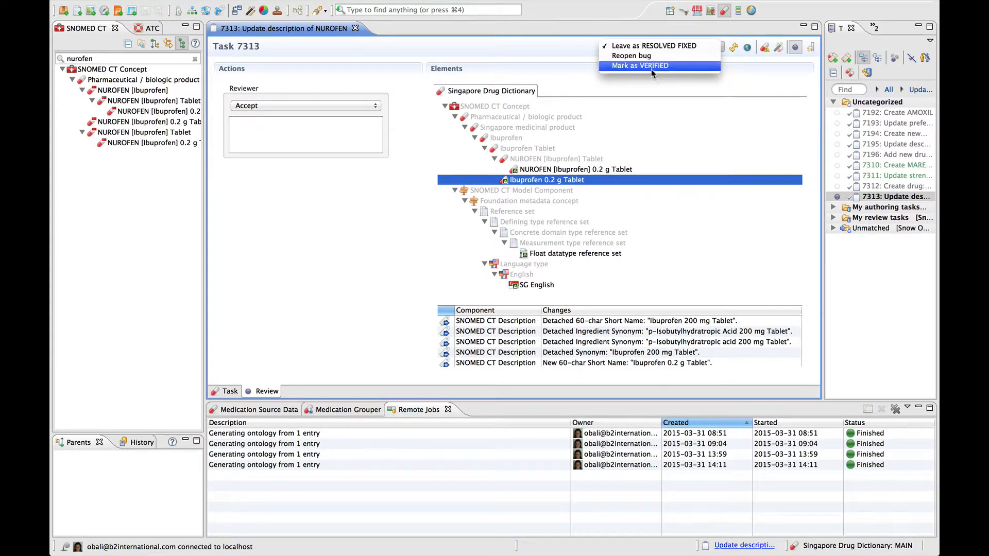
left_click(650, 66)
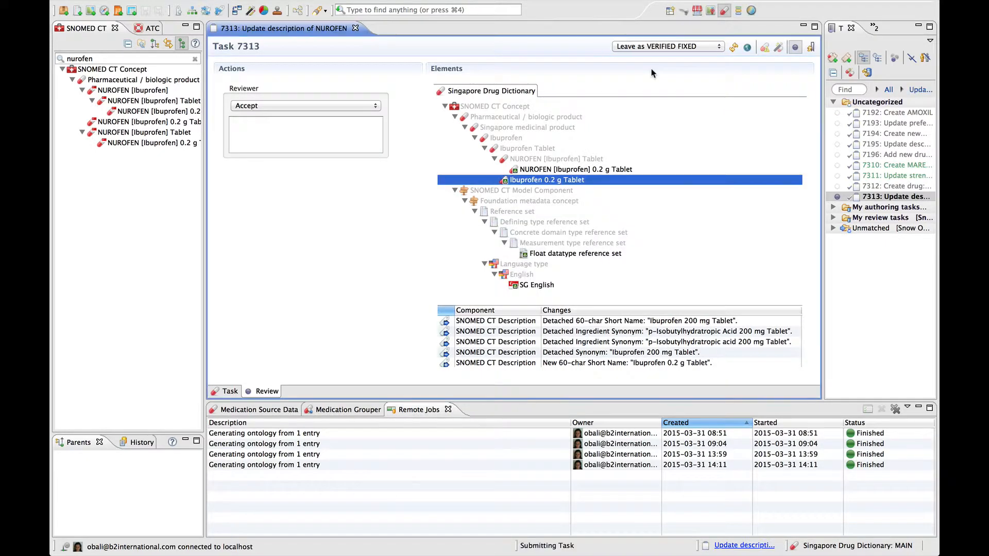
left_click(812, 48)
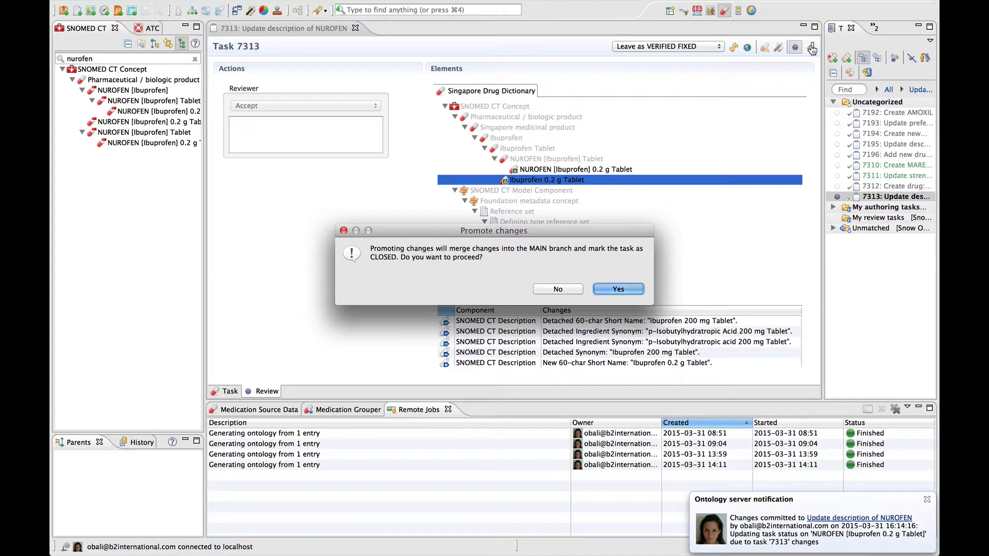
left_click(615, 290)
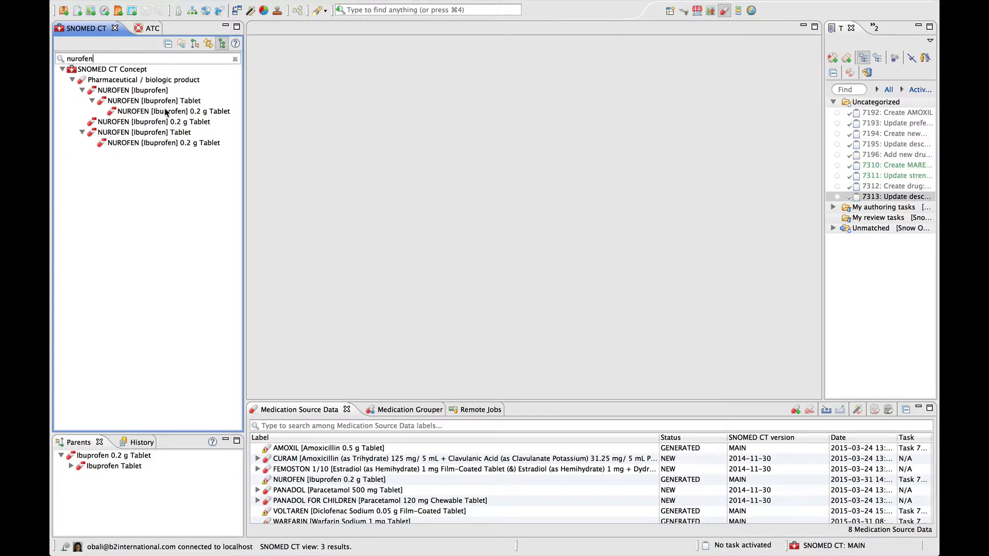
Locate the promoted NUROFEN [Ibuprofen] 0.2 g Tablet in the full SNOMED CT hierarchy and inspect its parent Ibuprofen 0.2 g Tablet
left_click(195, 112)
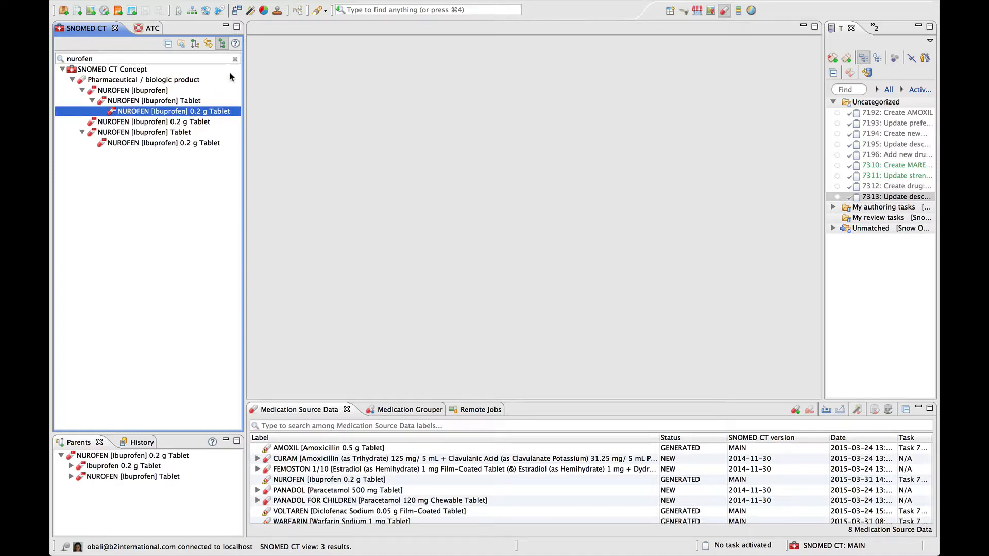
left_click(235, 59)
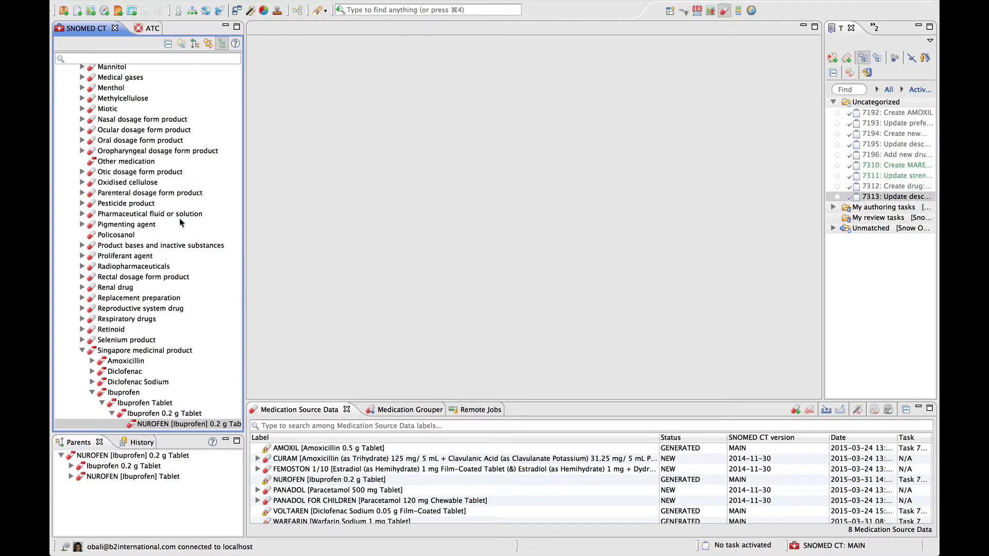
scroll(179, 217, "down", 5)
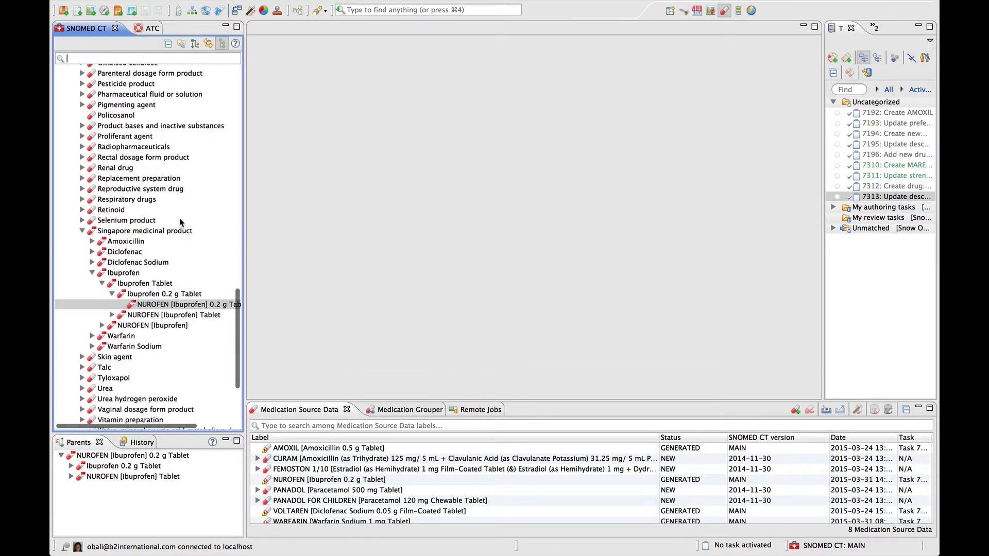
left_click(146, 296)
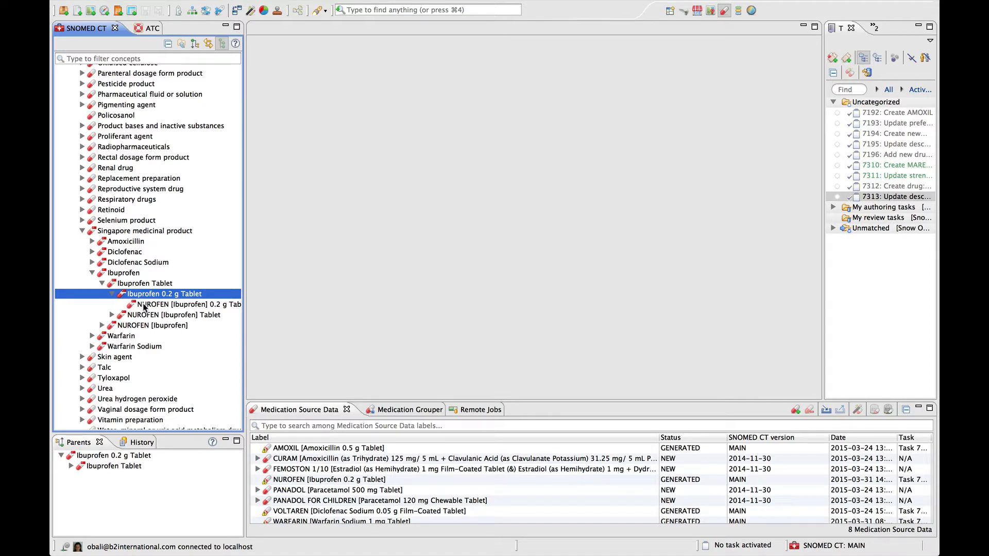
scroll(192, 308, "right", 2)
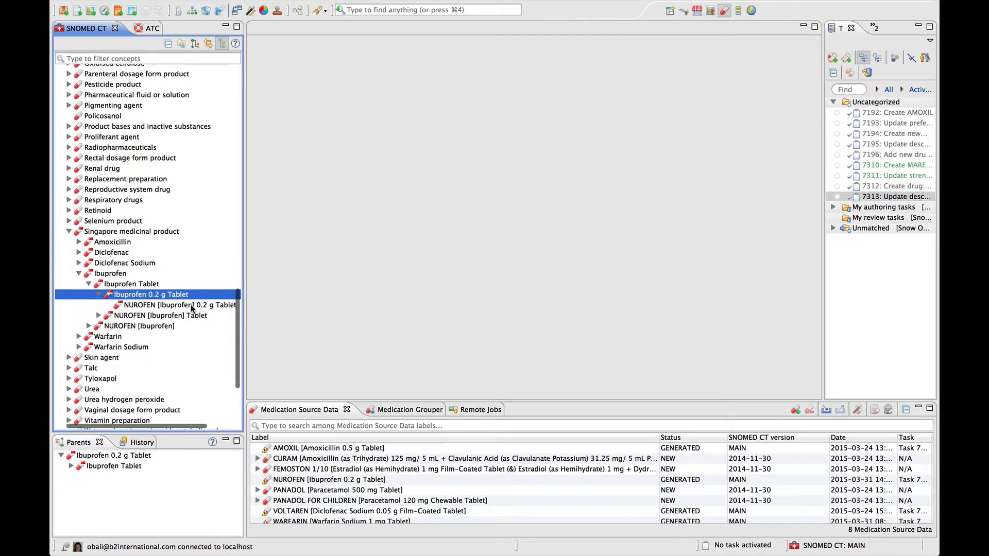
scroll(191, 308, "right", 1)
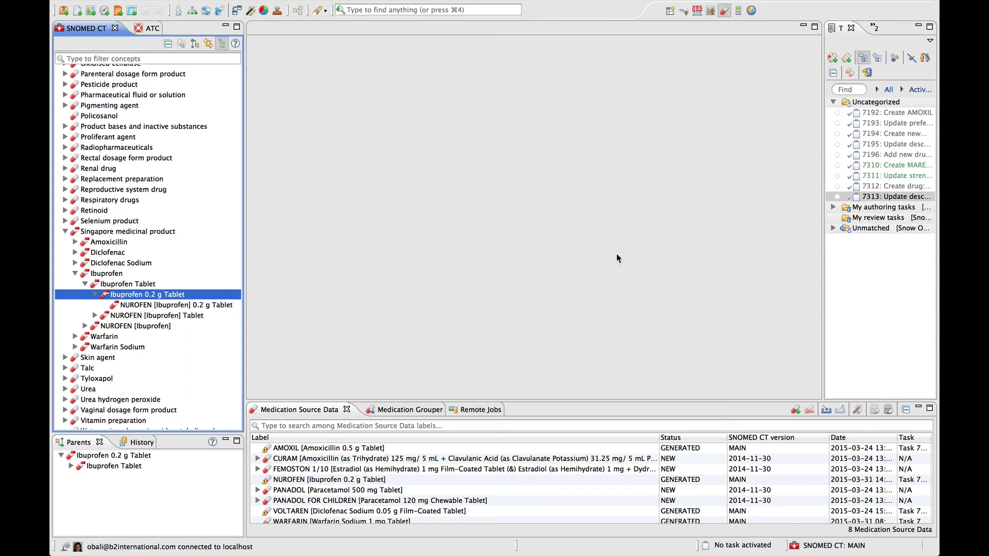
mouse_move(658, 5)
left_click(560, 7)
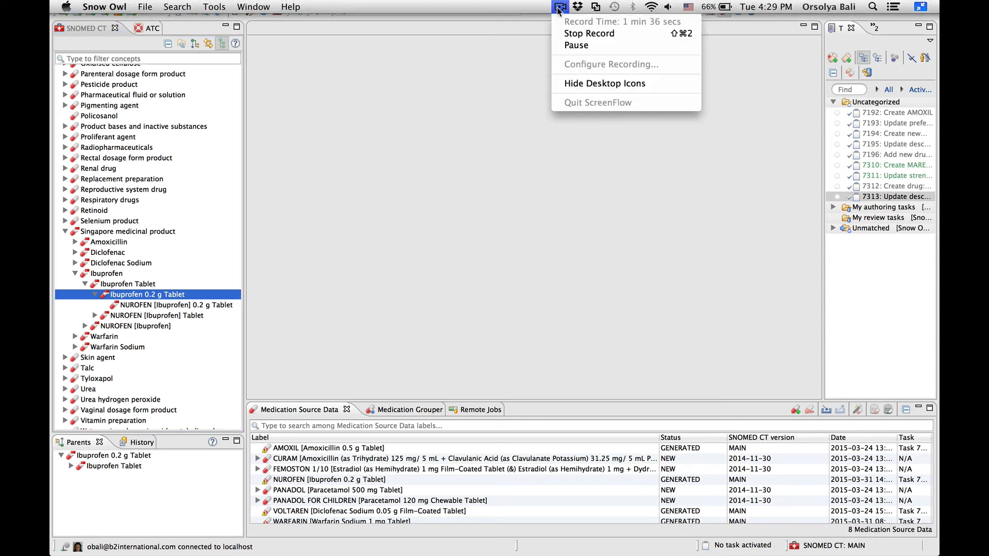